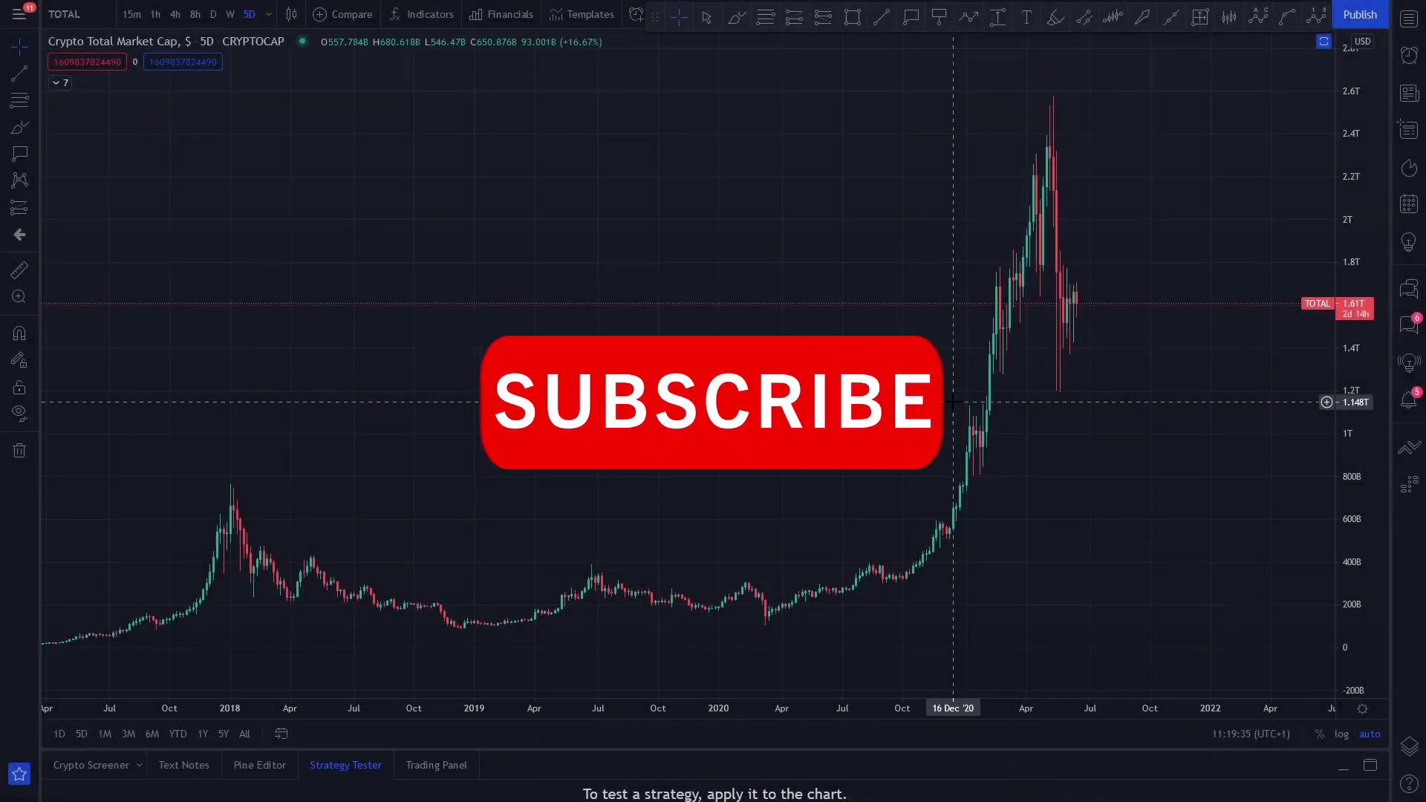
Look over the Crypto Total Market Cap price history and check the dark color theme setting.
scroll(953, 402, up, 3)
scroll(953, 402, down, 3)
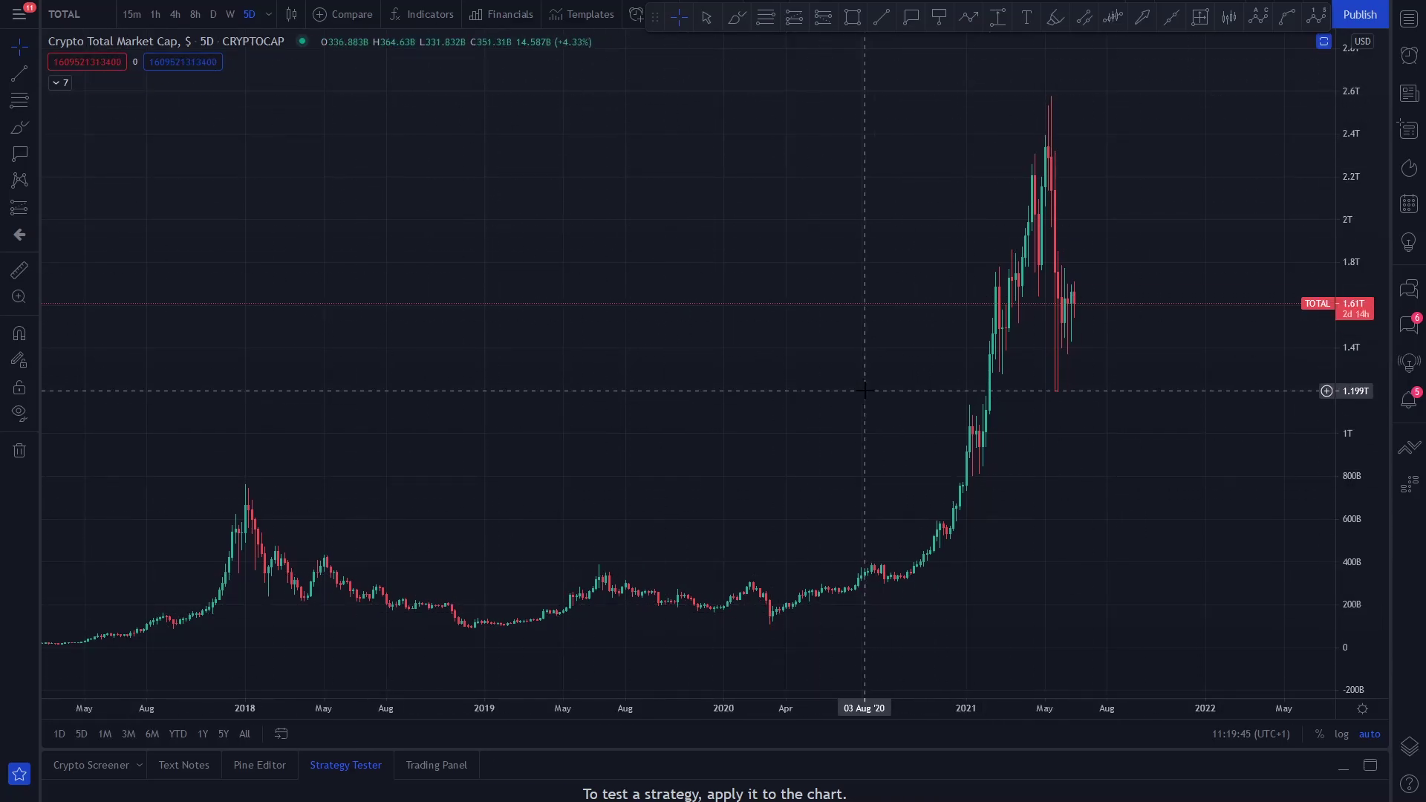
drag(790, 389, 736, 353)
drag(1329, 374, 1021, 445)
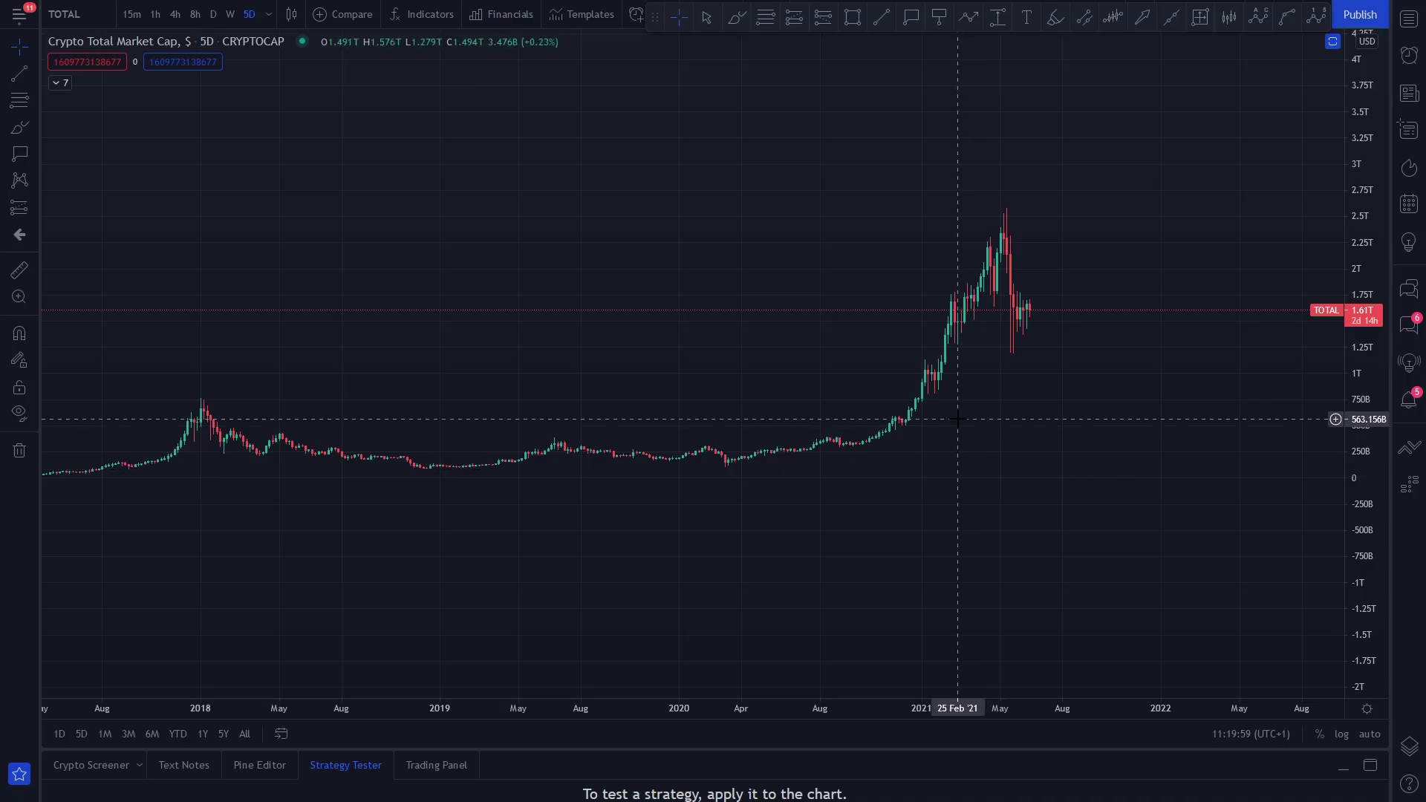
click(19, 18)
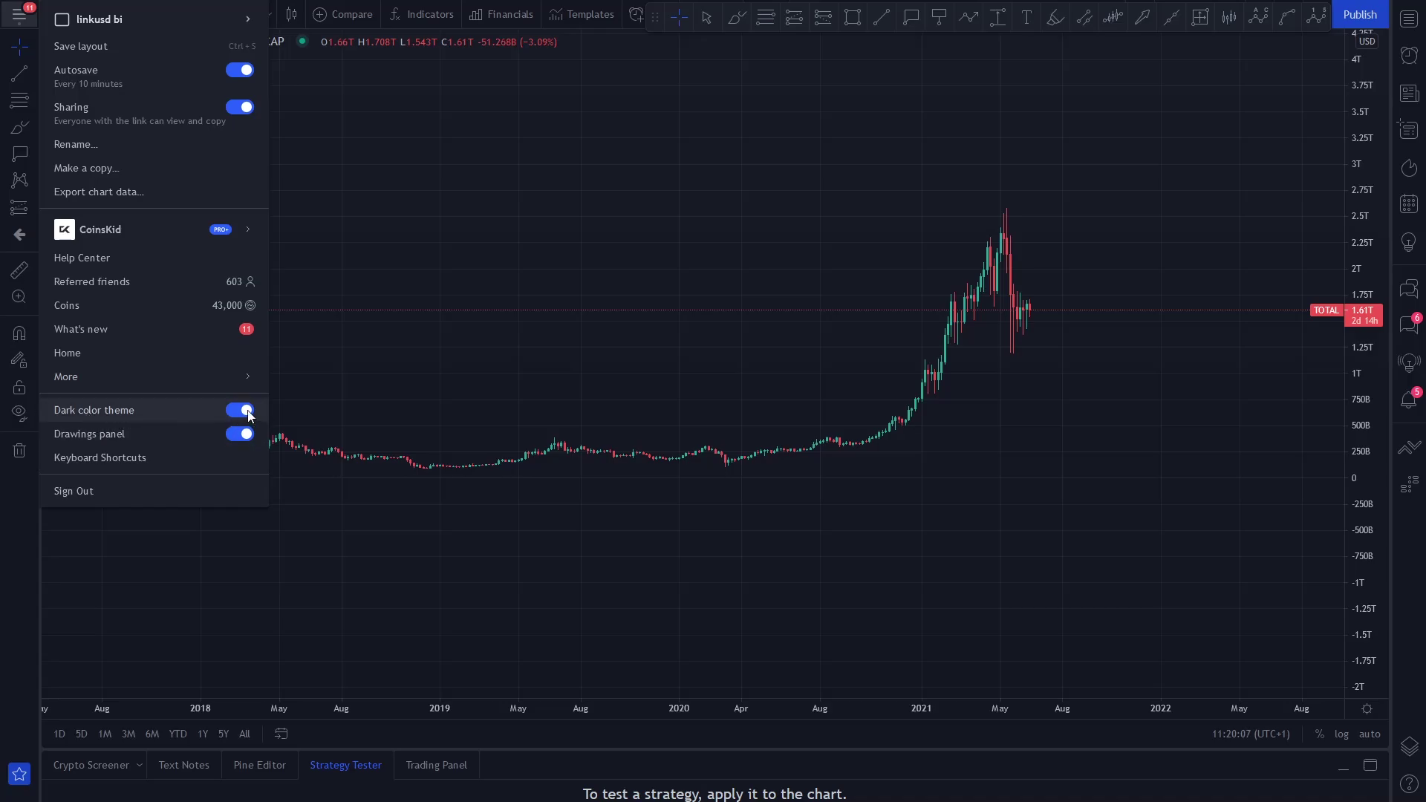
click(594, 468)
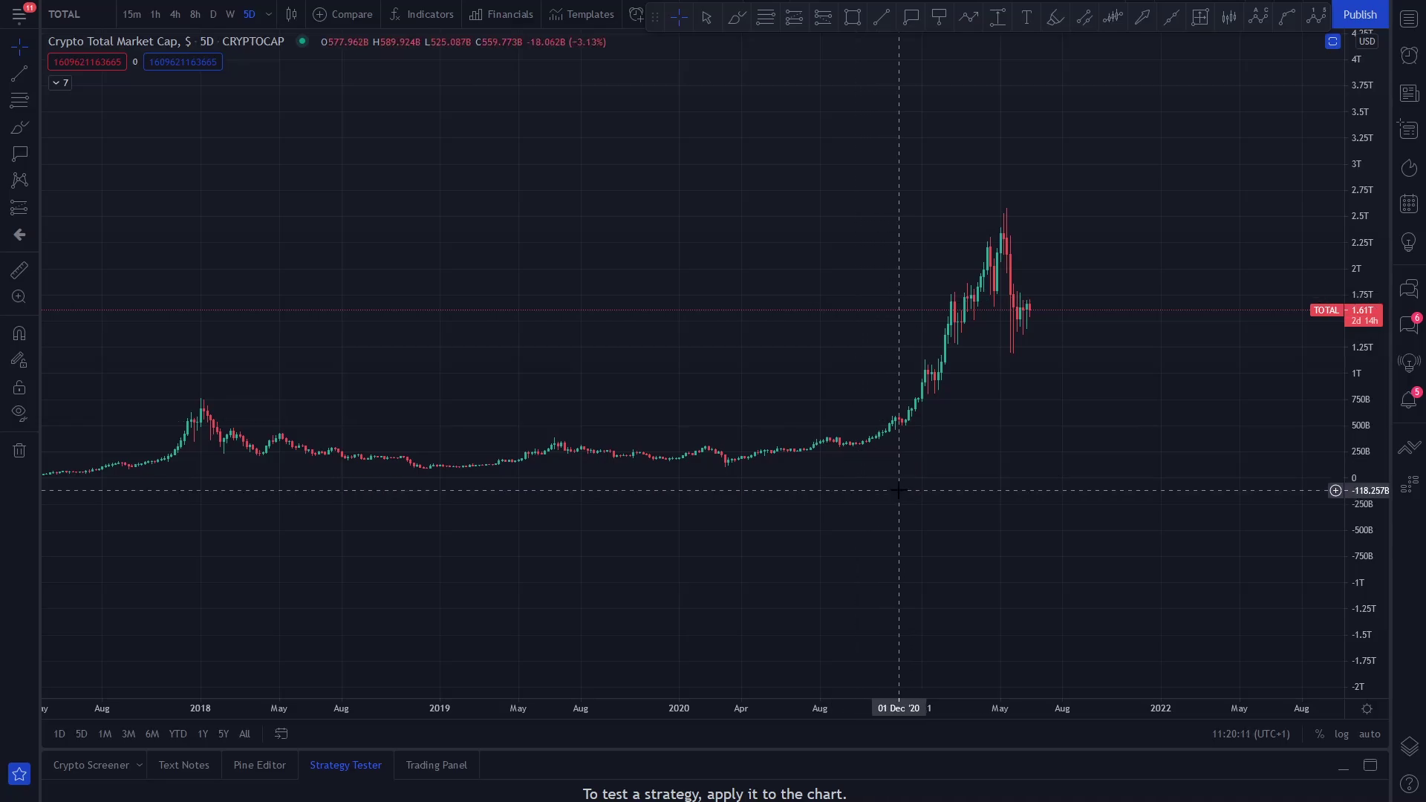
scroll(899, 490, right, 5)
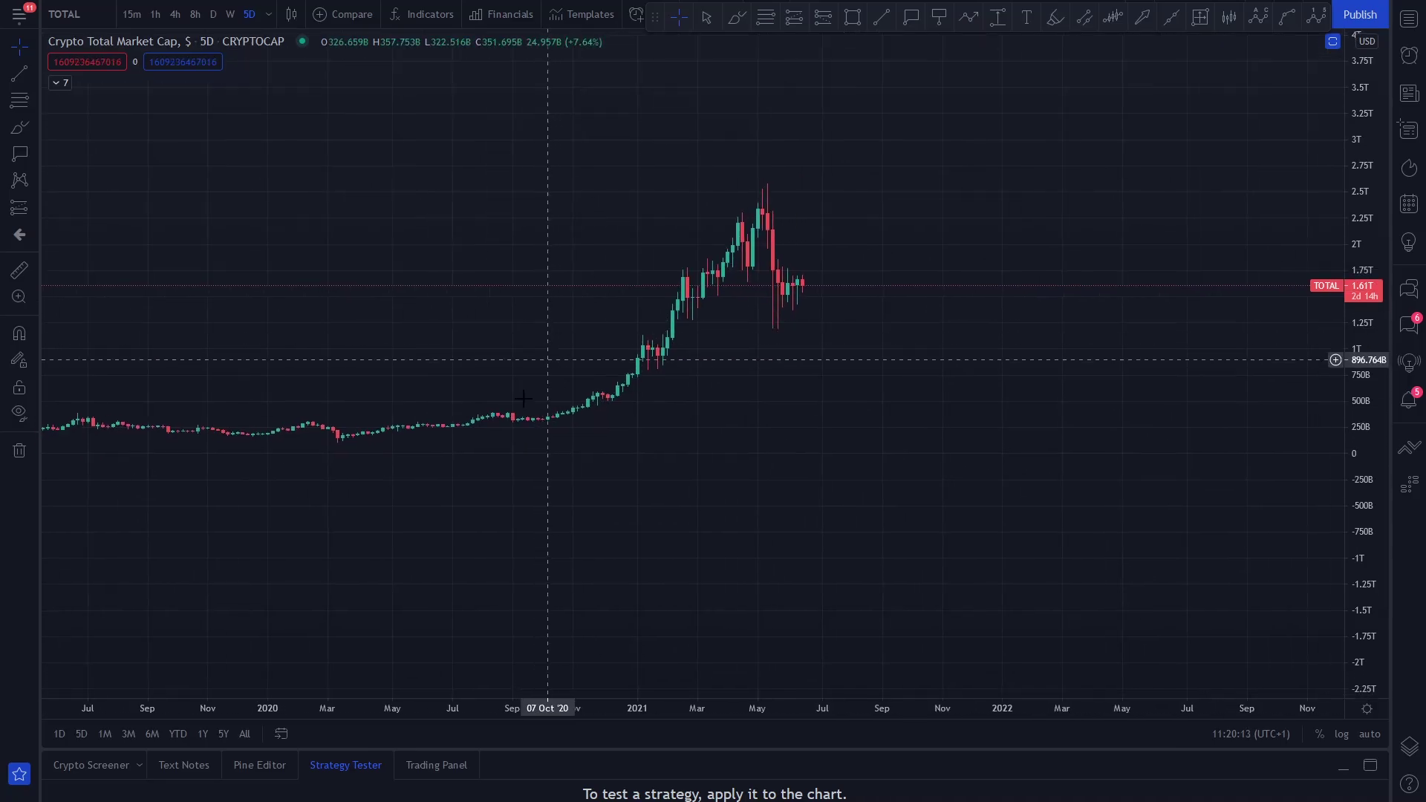
scroll(316, 483, down, 3)
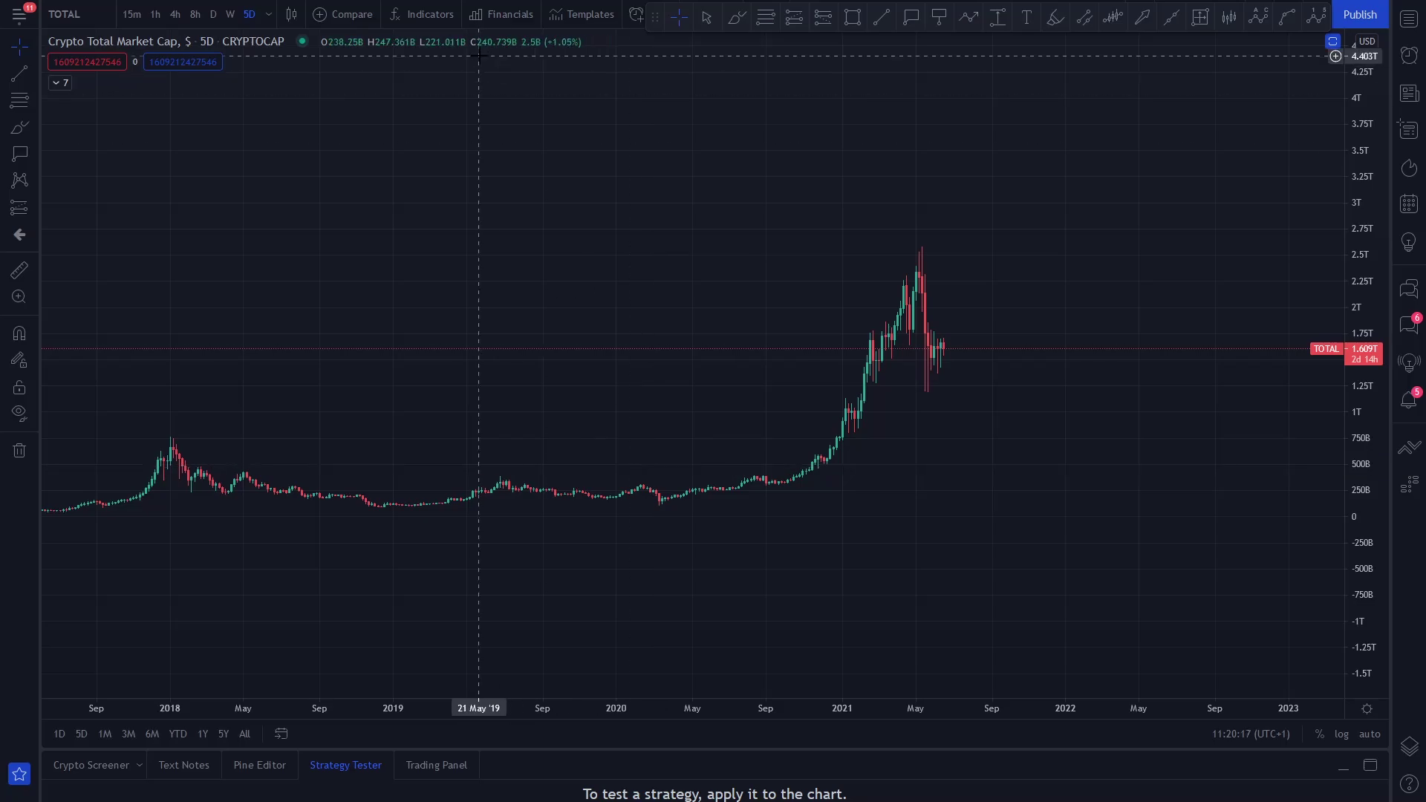
Search the indicator library for "ema" and close it without adding an indicator.
click(433, 20)
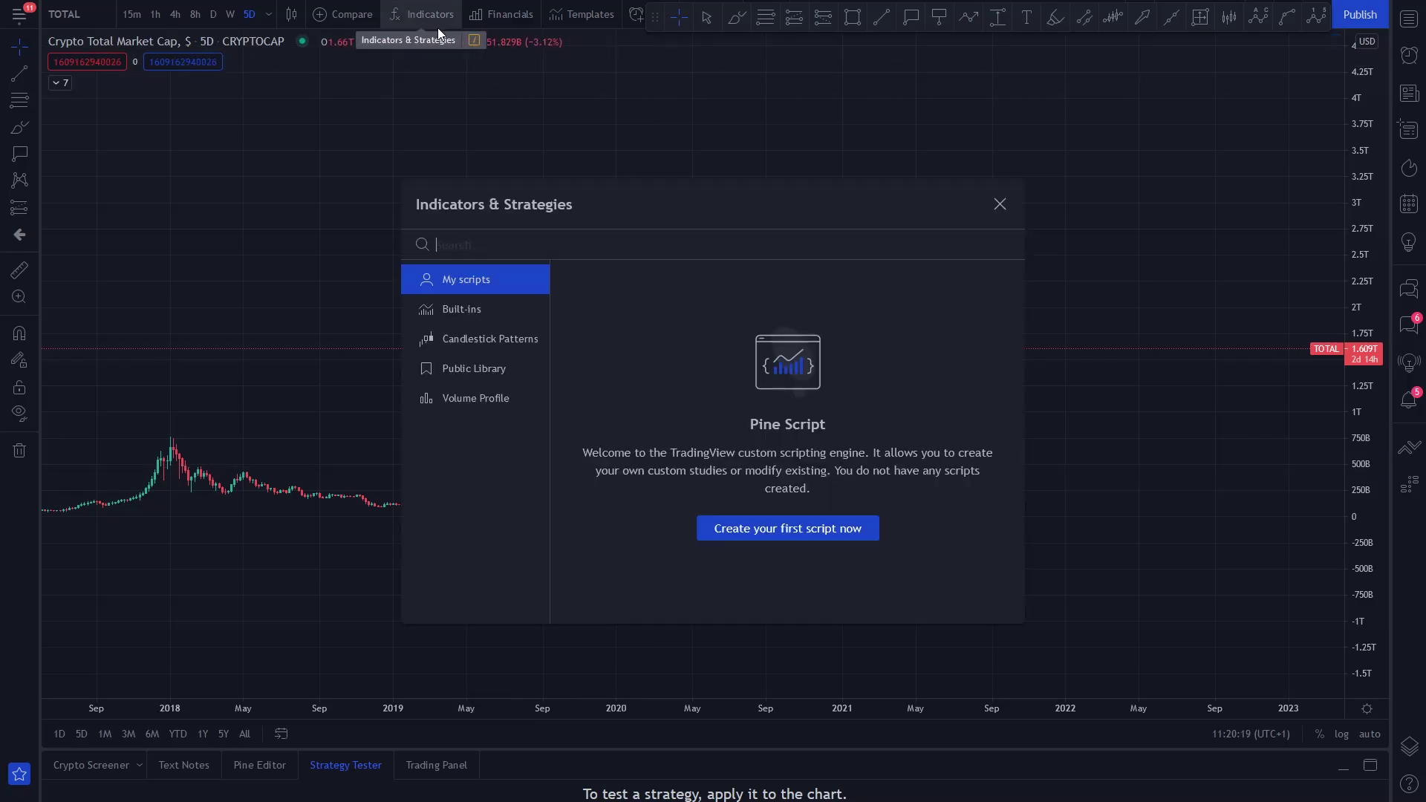
text(ema)
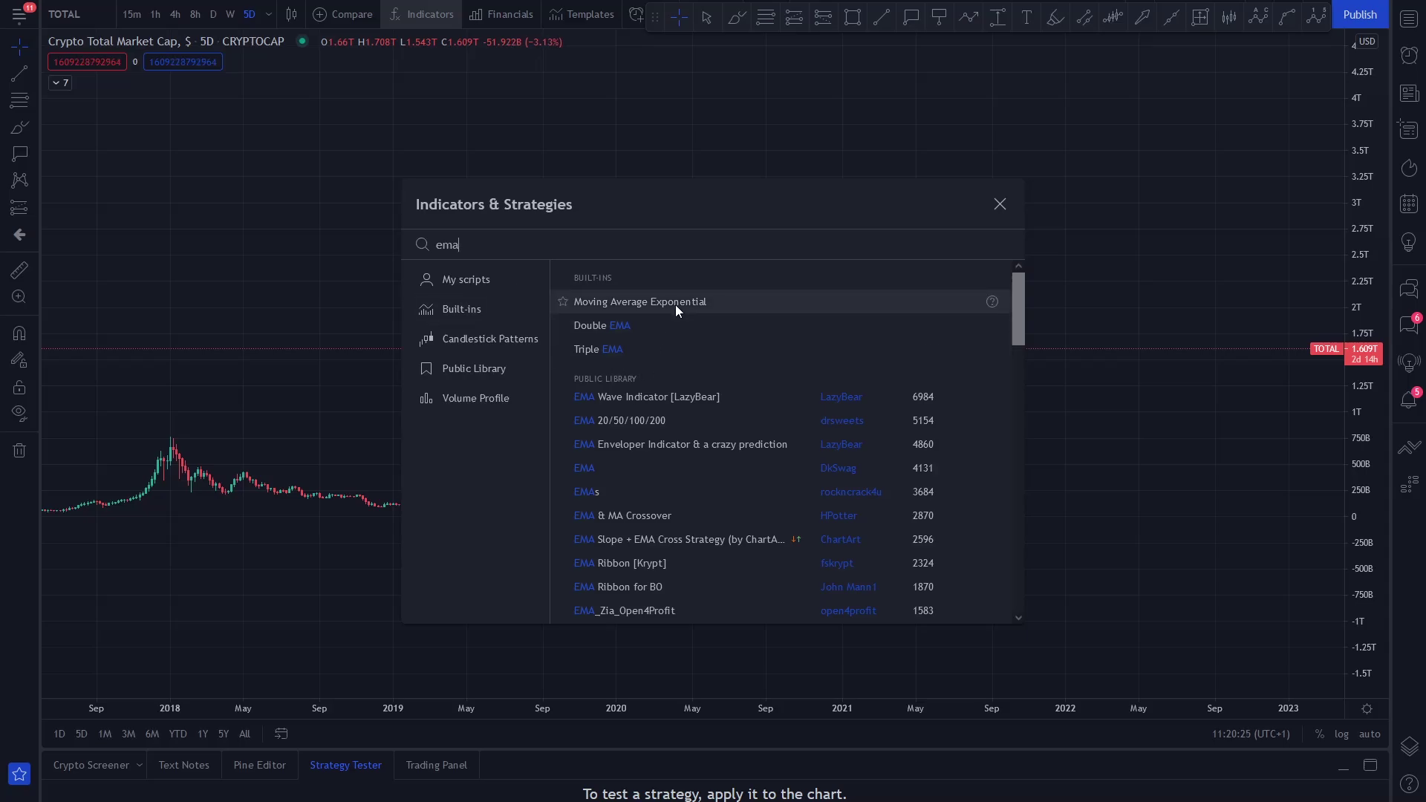
click(1004, 203)
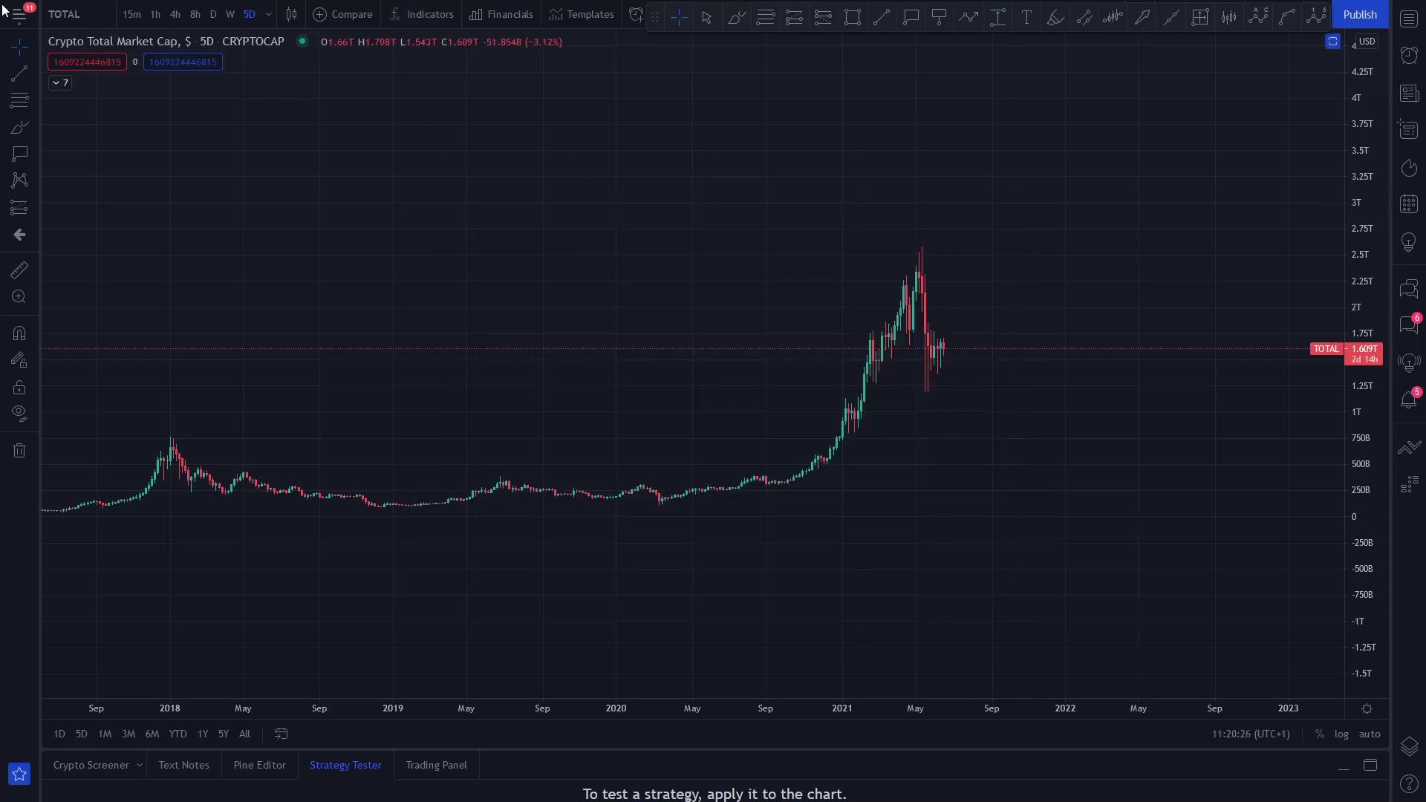
Expand the indicator legend, show the hidden EMA directly above GC [DW] and open its settings.
click(59, 83)
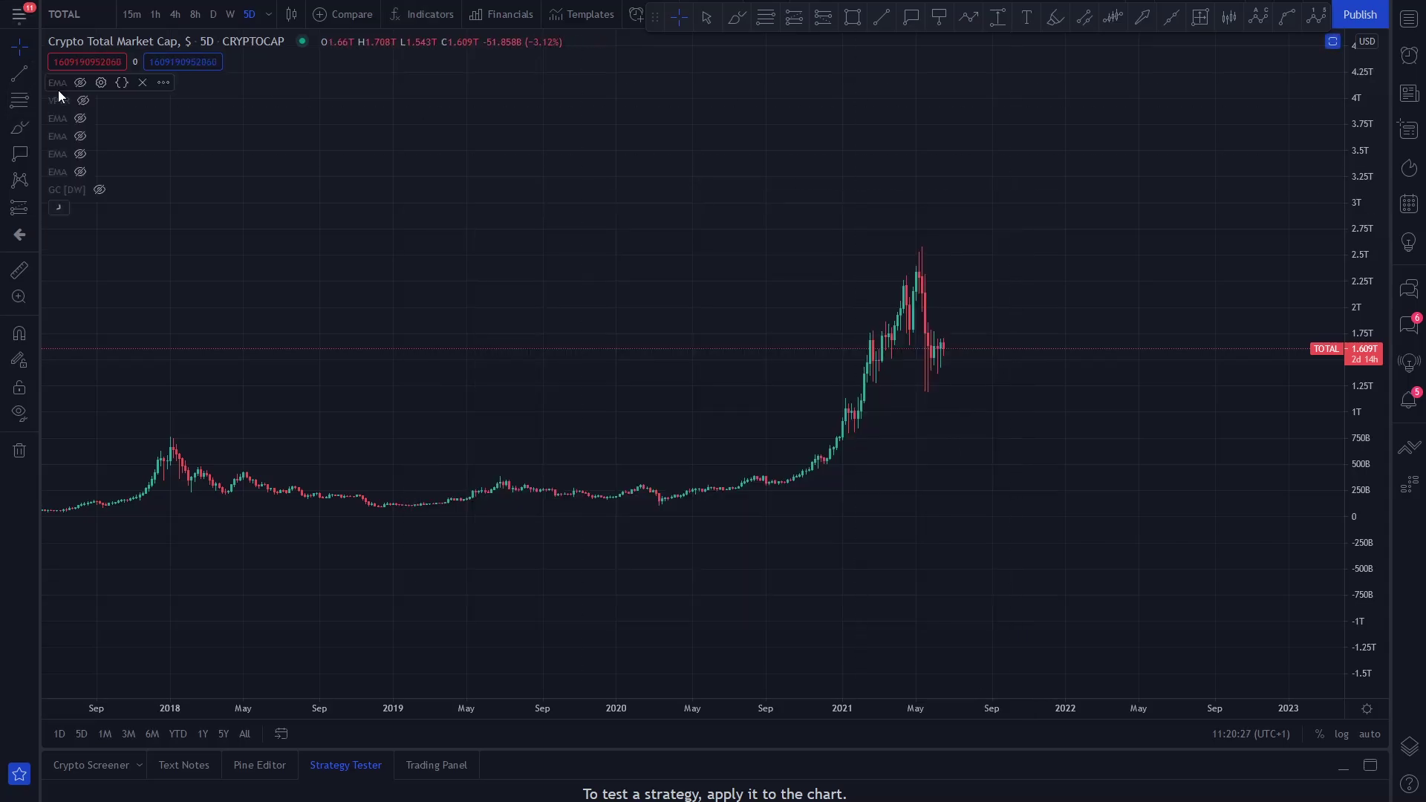
click(80, 173)
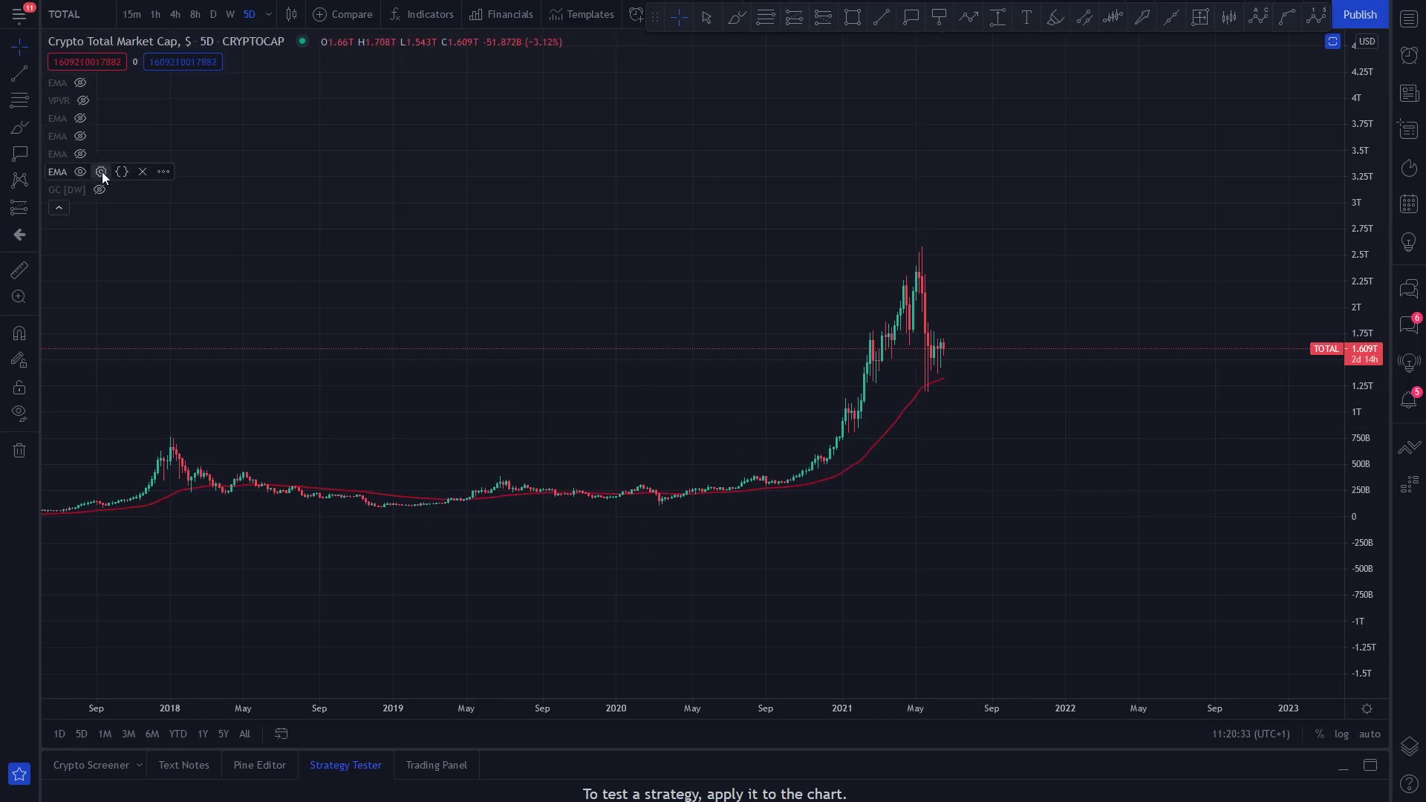
click(101, 172)
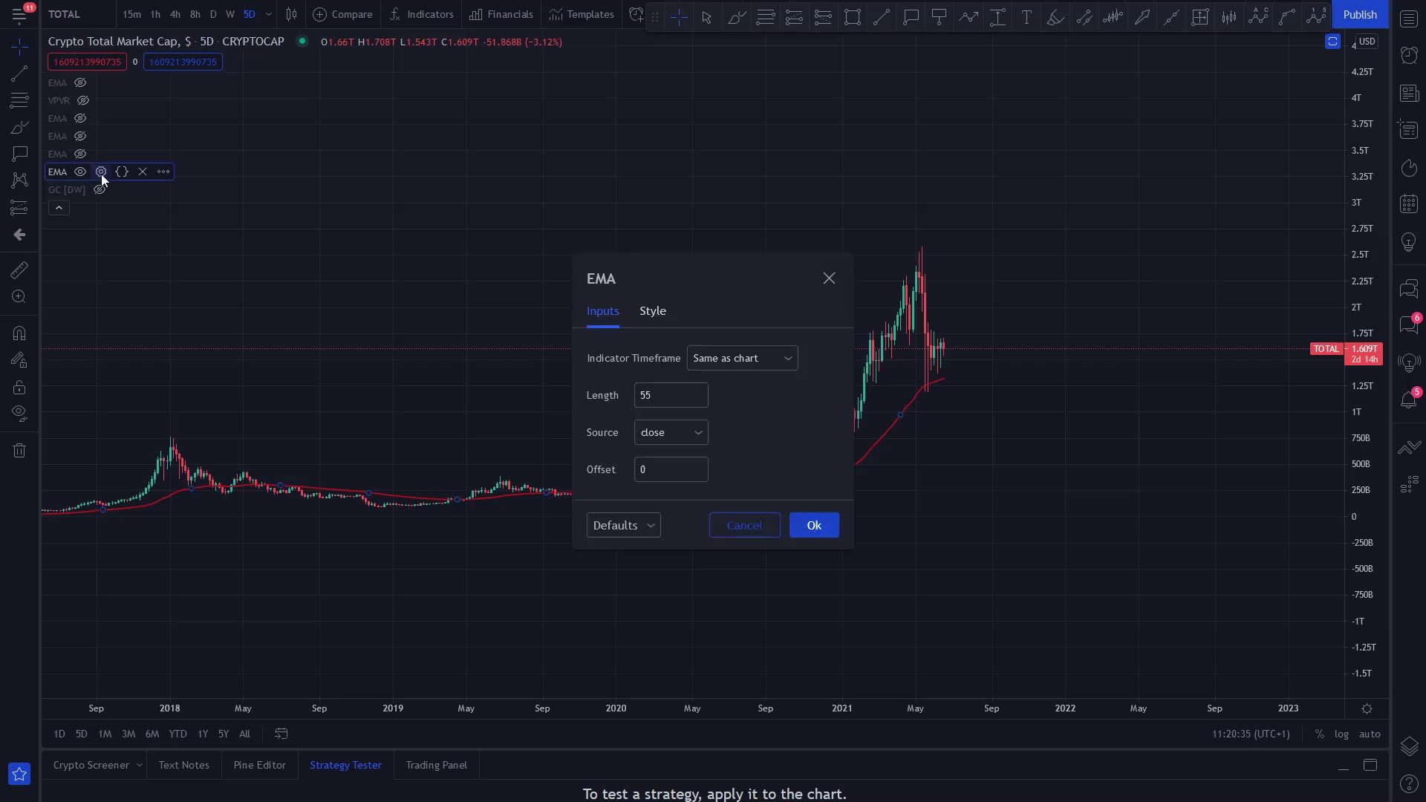
Try thicker line weights for the red EMA line, then return it to the second-thinnest weight.
click(655, 311)
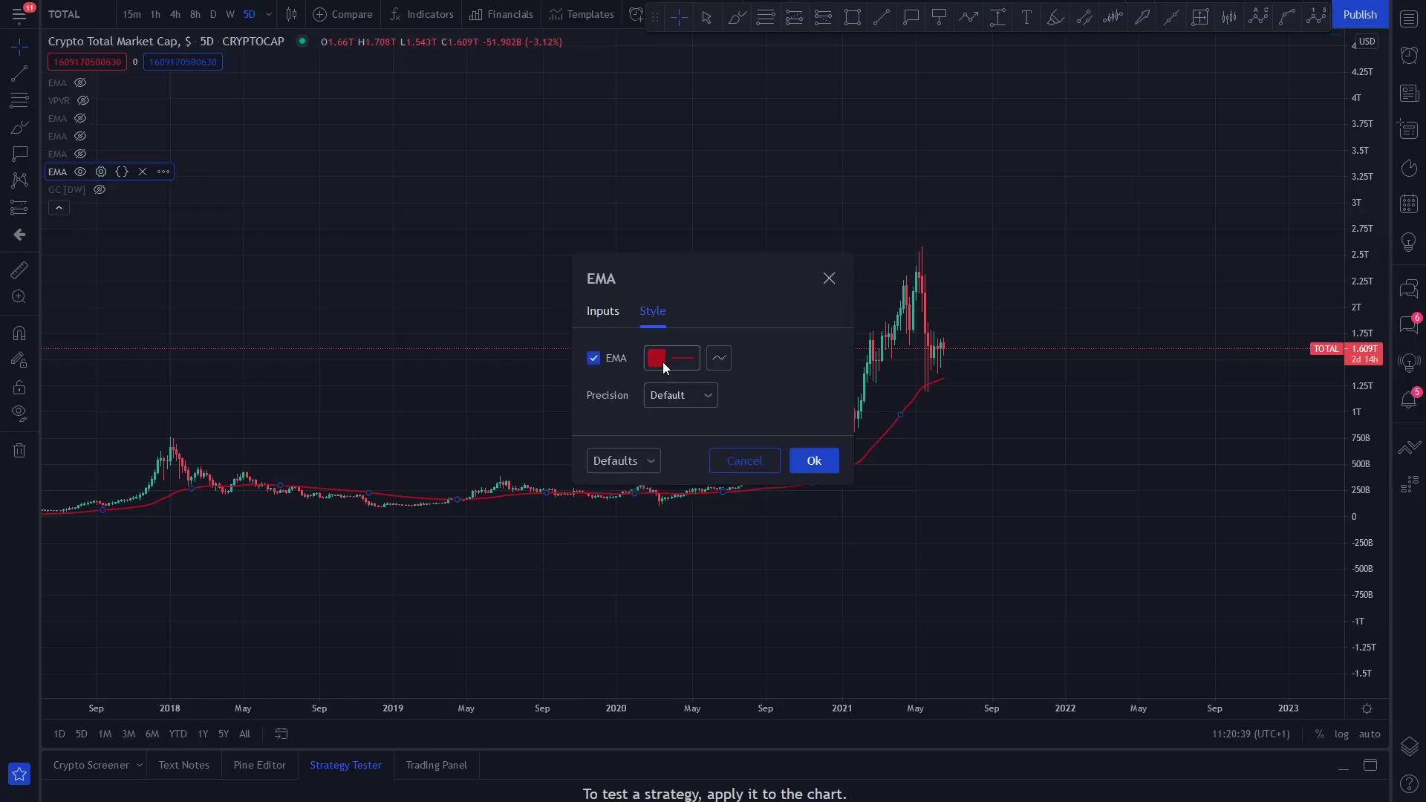
click(662, 362)
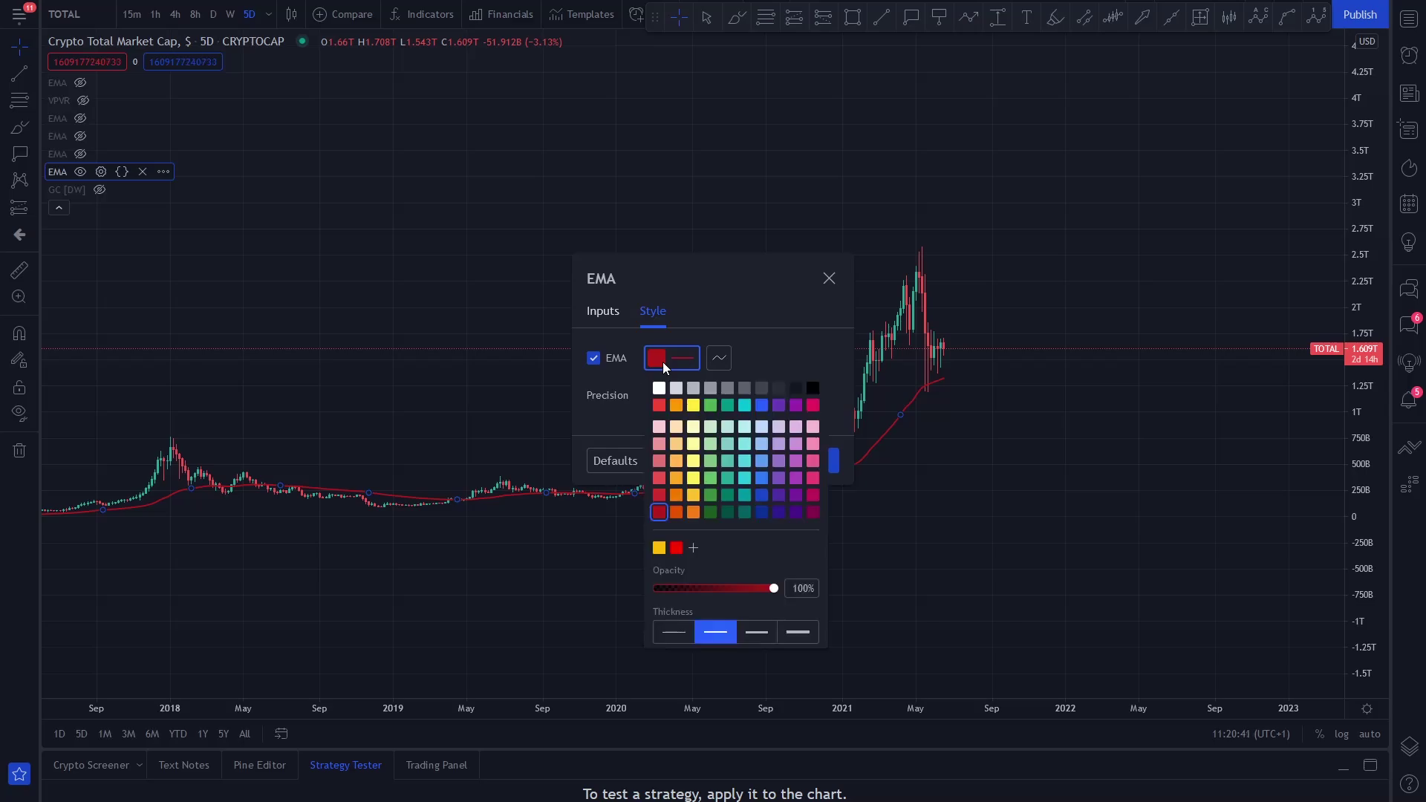
click(756, 631)
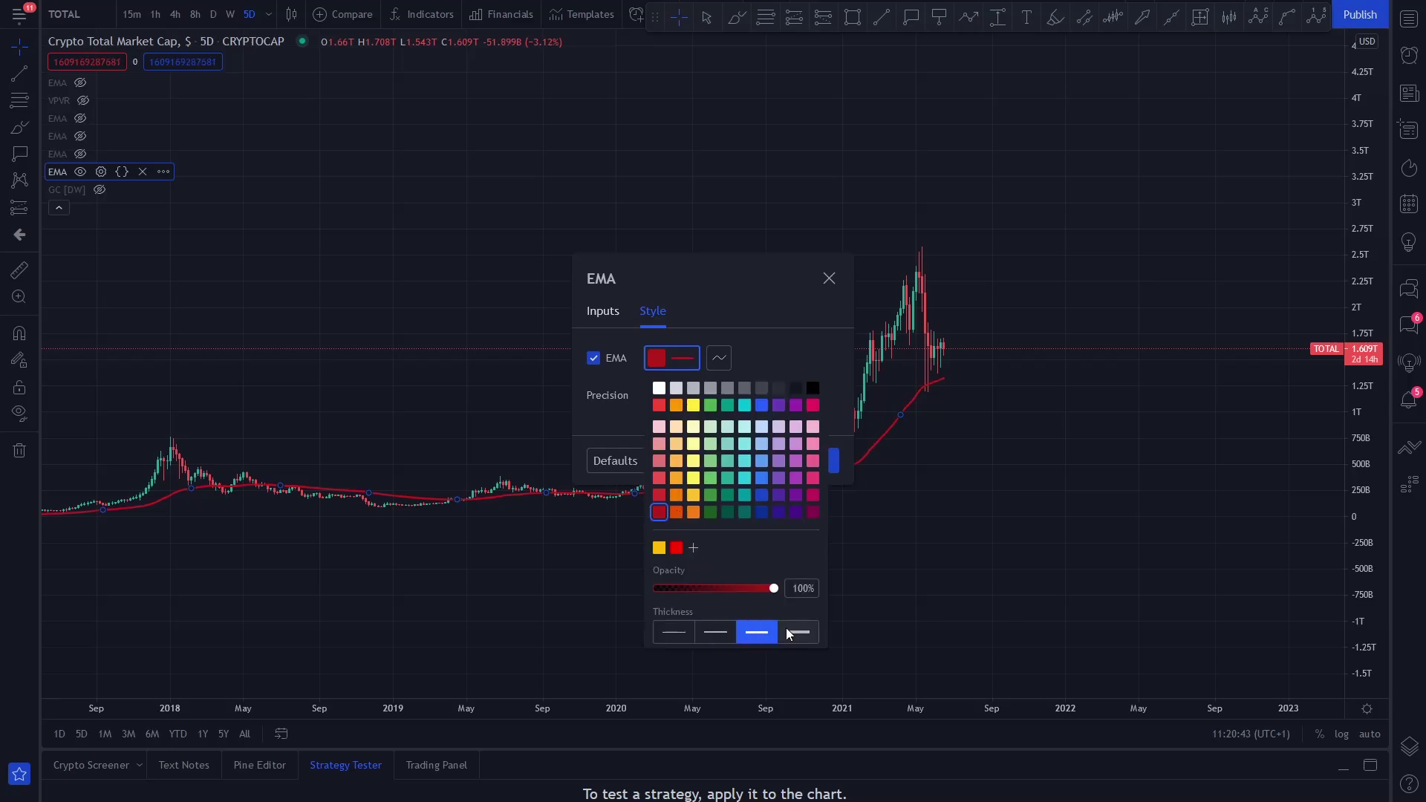
click(798, 631)
click(756, 631)
click(722, 633)
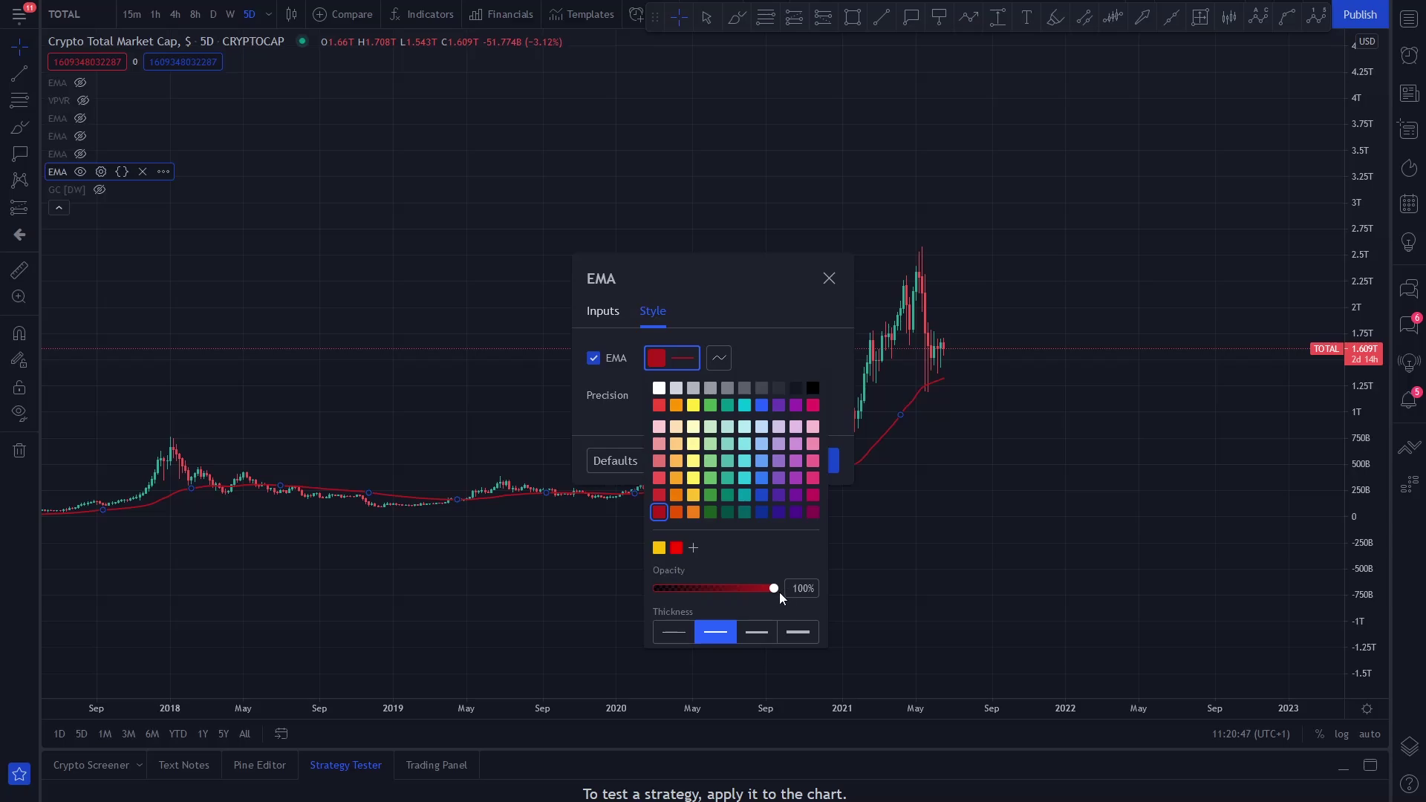
Review the red EMA's length setting and accept the indicator settings.
click(594, 318)
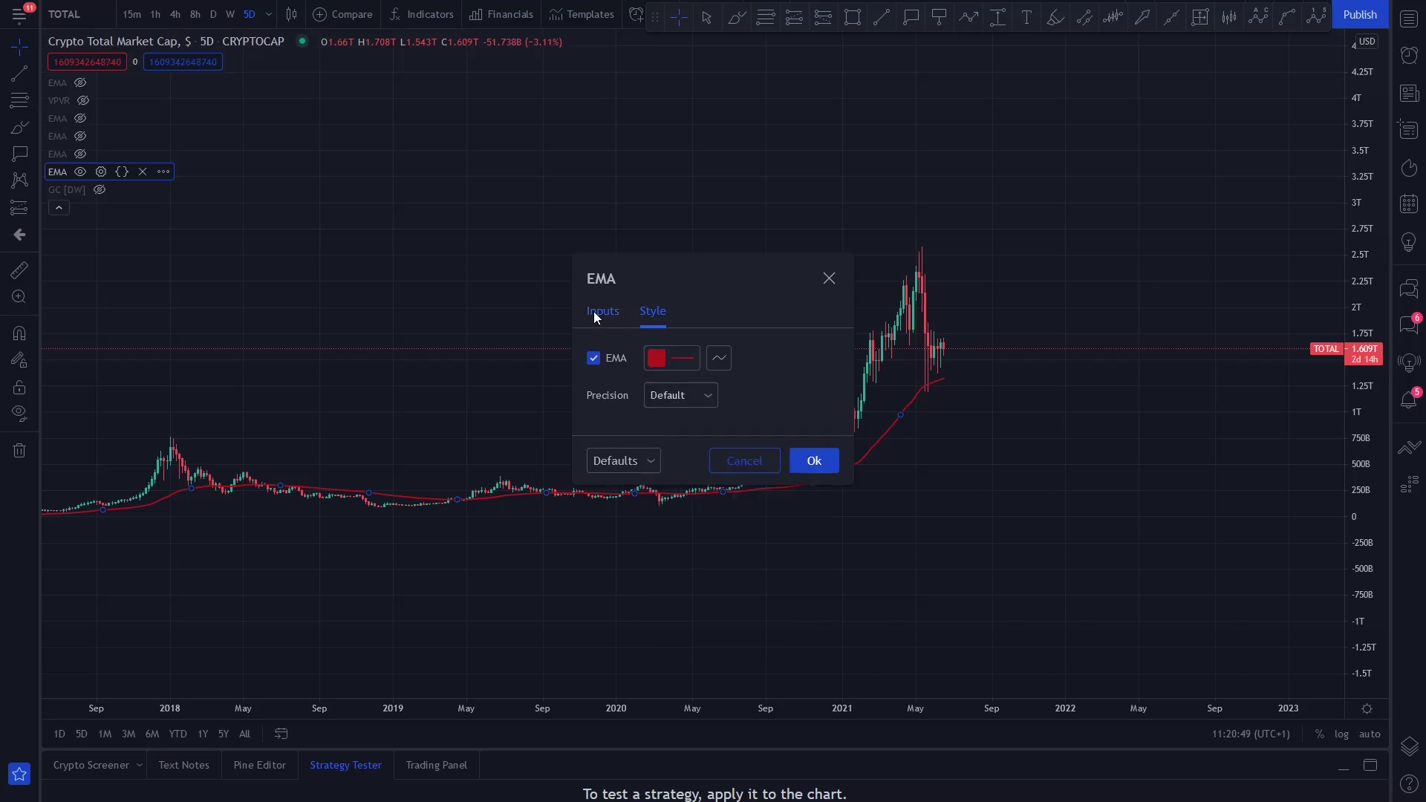
click(594, 317)
double_click(646, 395)
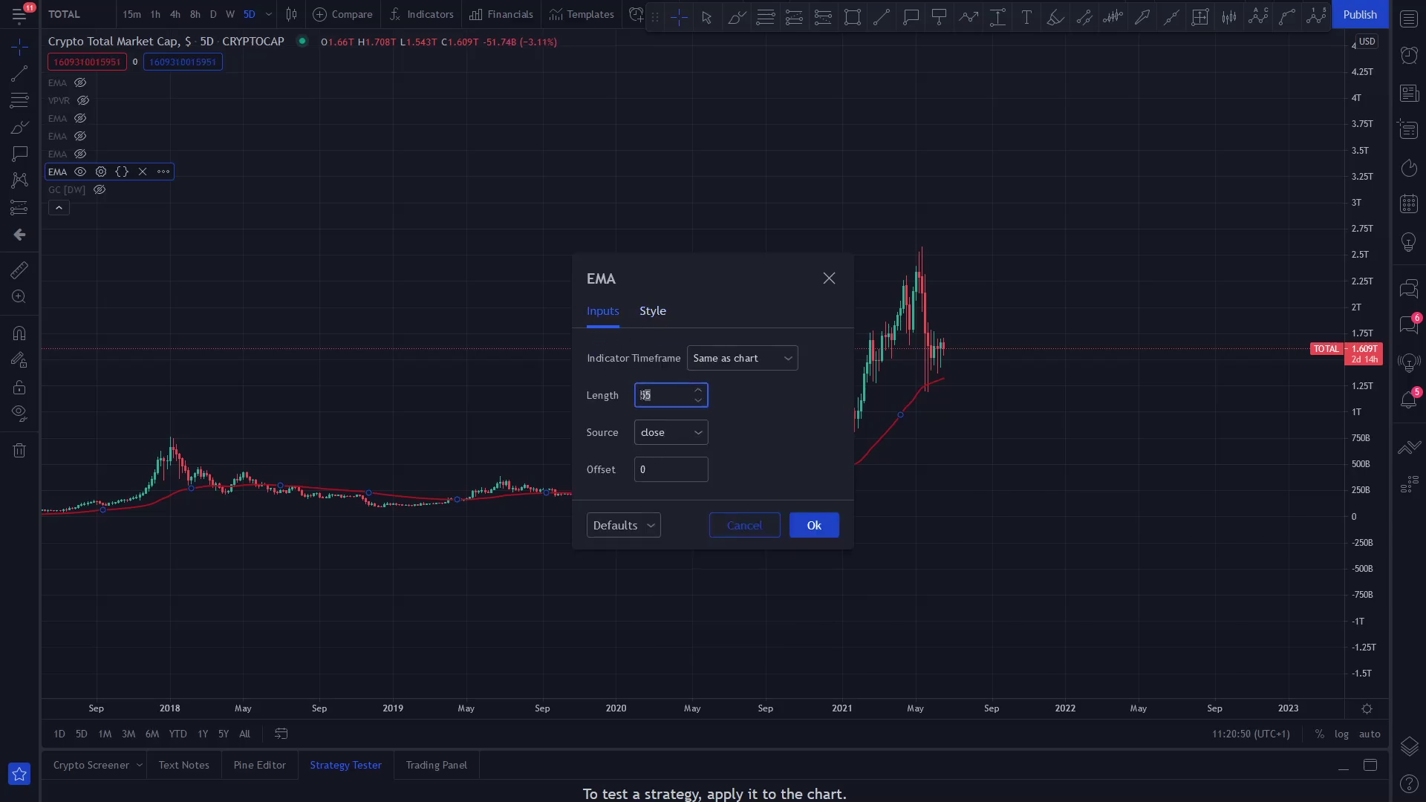
click(748, 425)
click(814, 524)
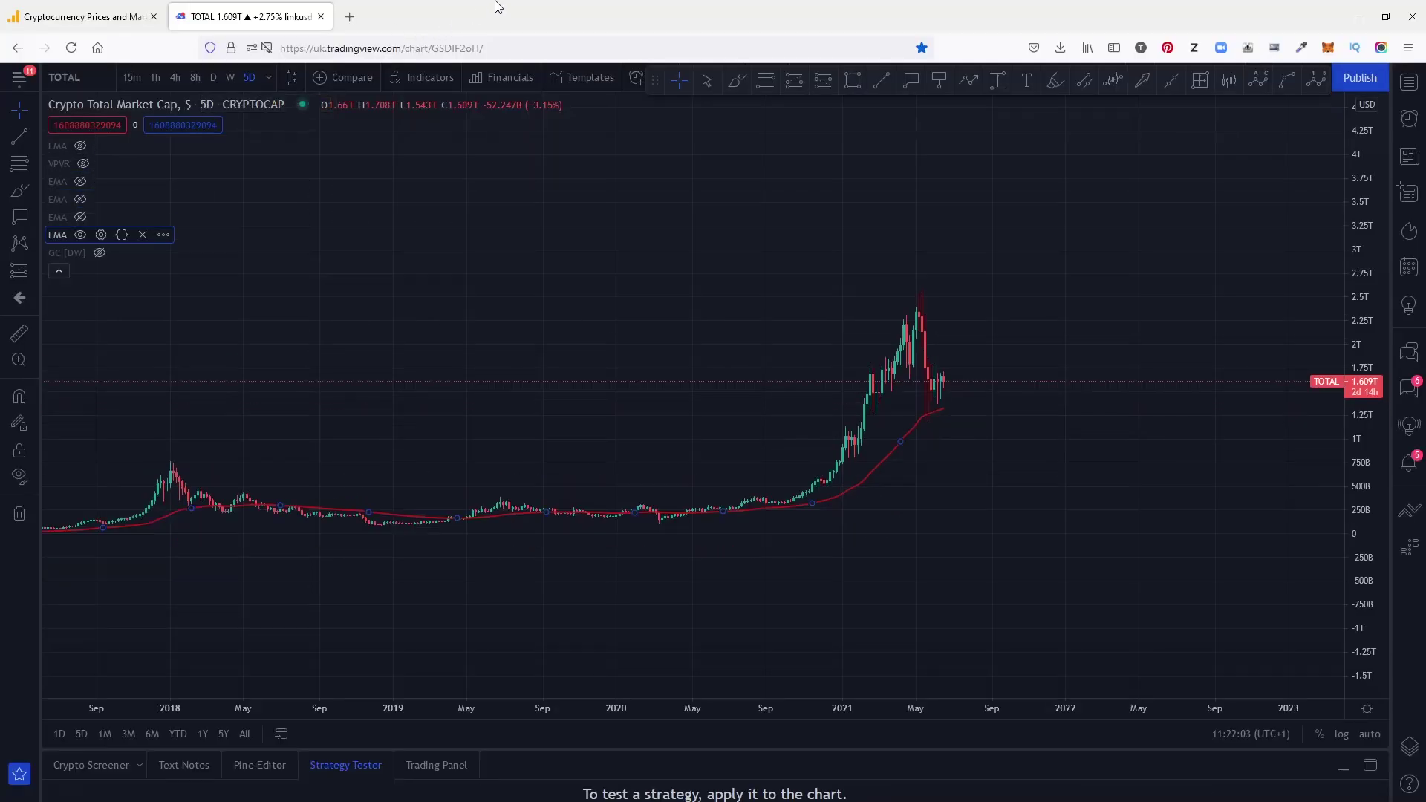
Look up "ema" in the indicator library again and close it without adding an indicator.
click(423, 14)
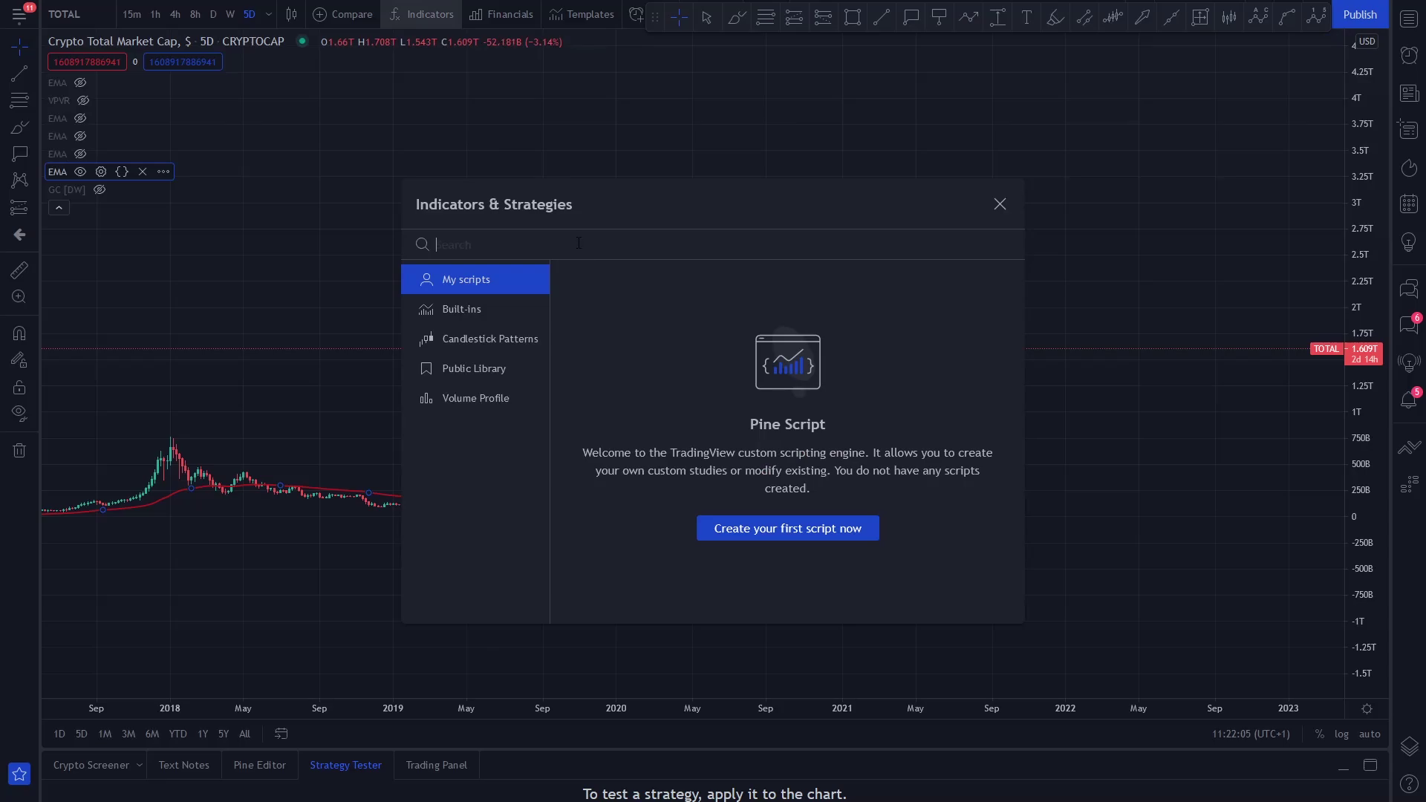
text(ema)
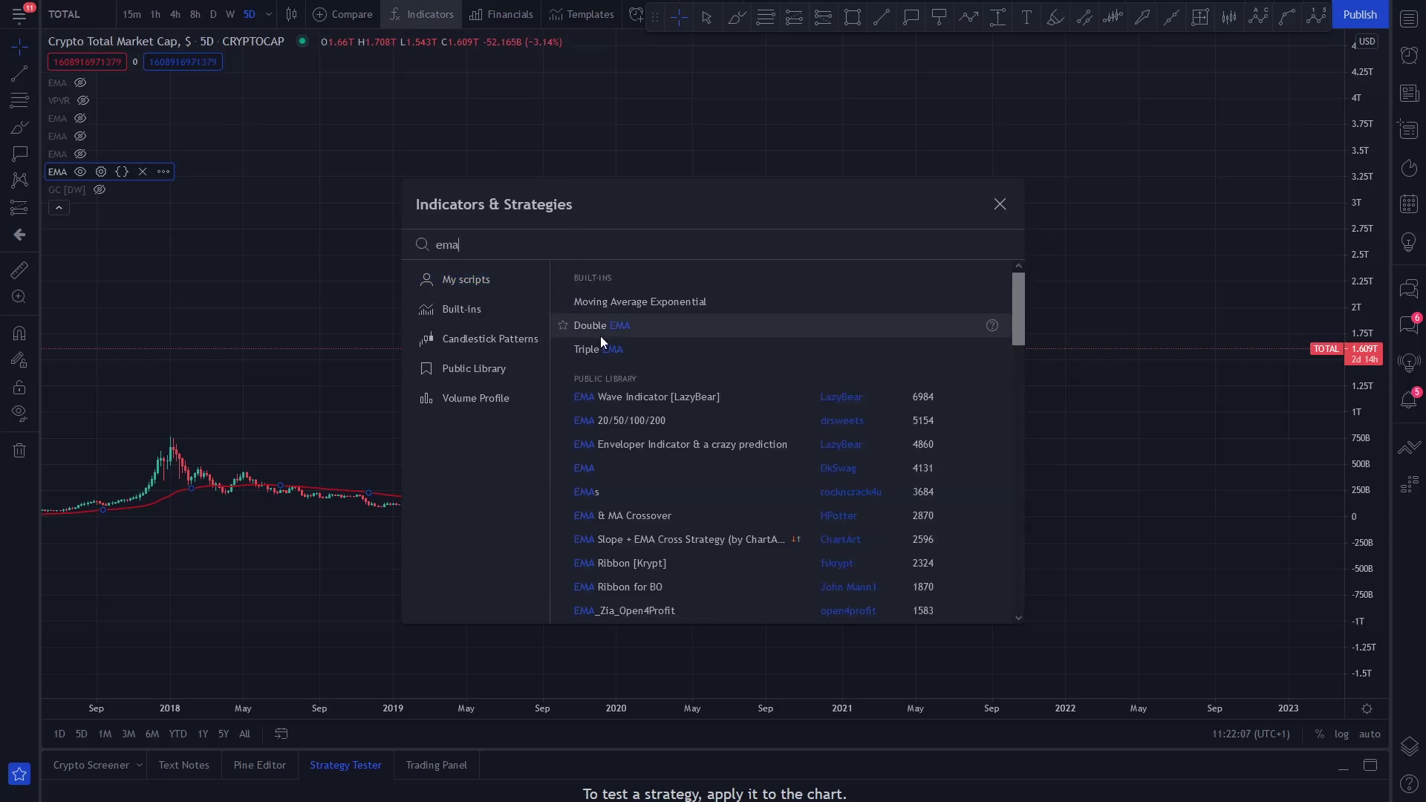
click(1000, 204)
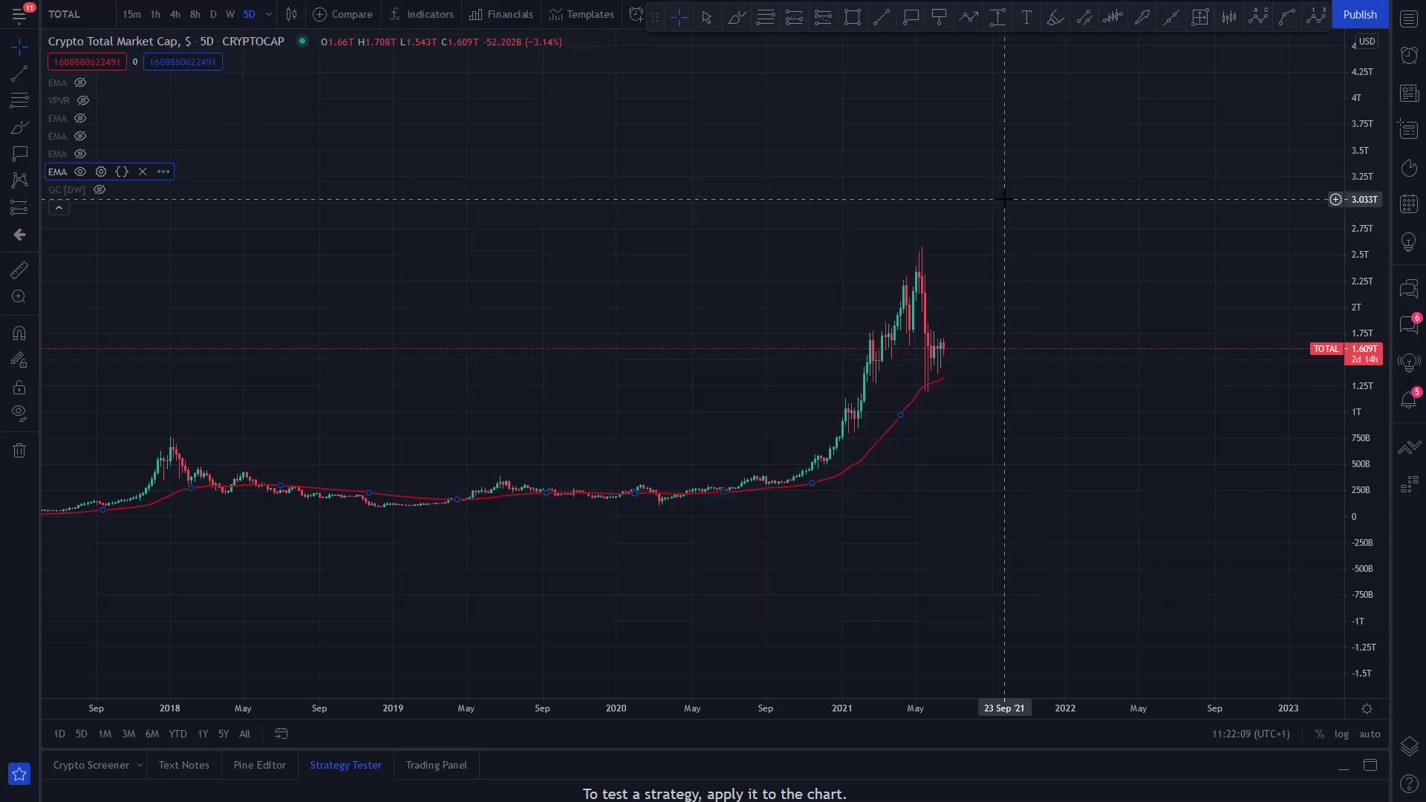
Show the hidden EMA at the head of the legend and review its length, line colour and thickness settings.
click(80, 83)
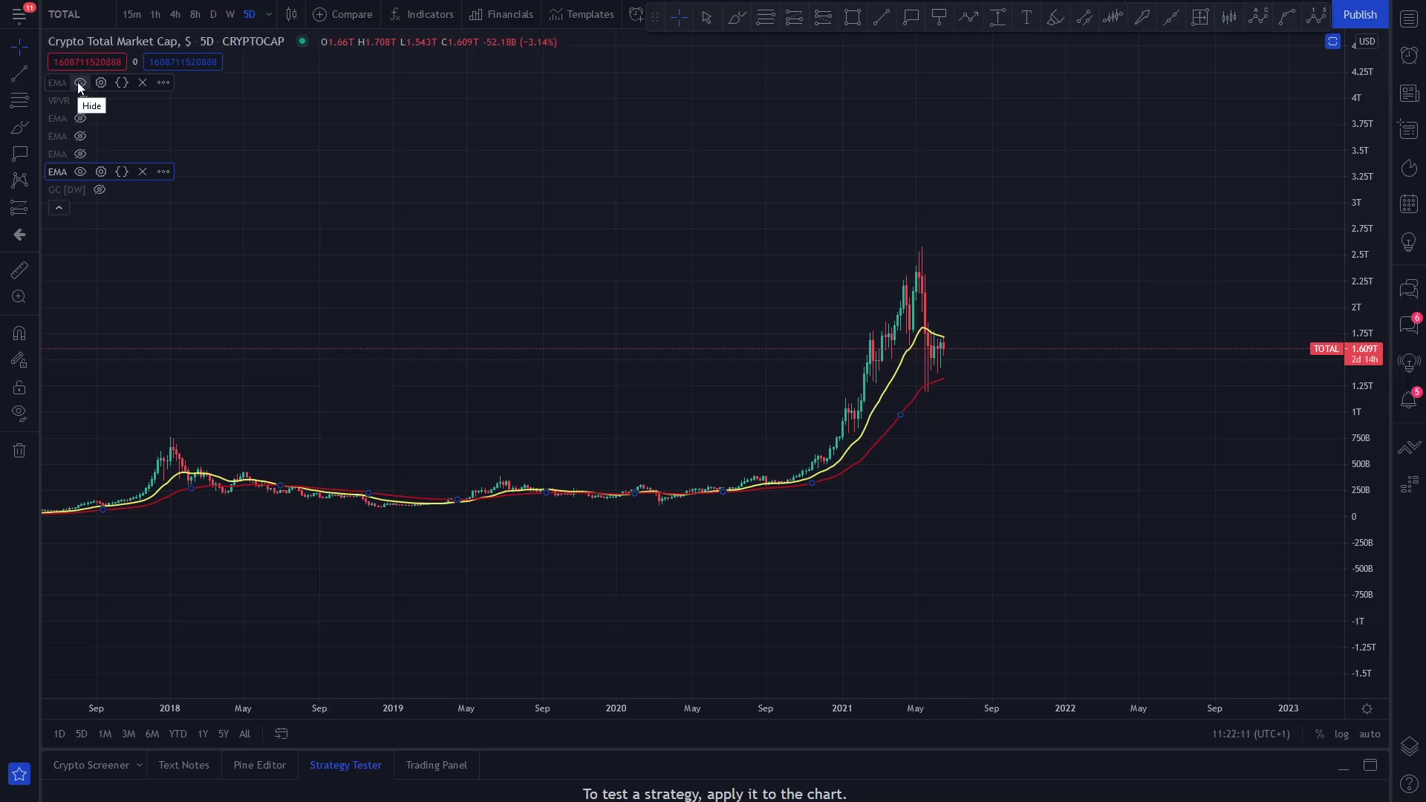
click(101, 83)
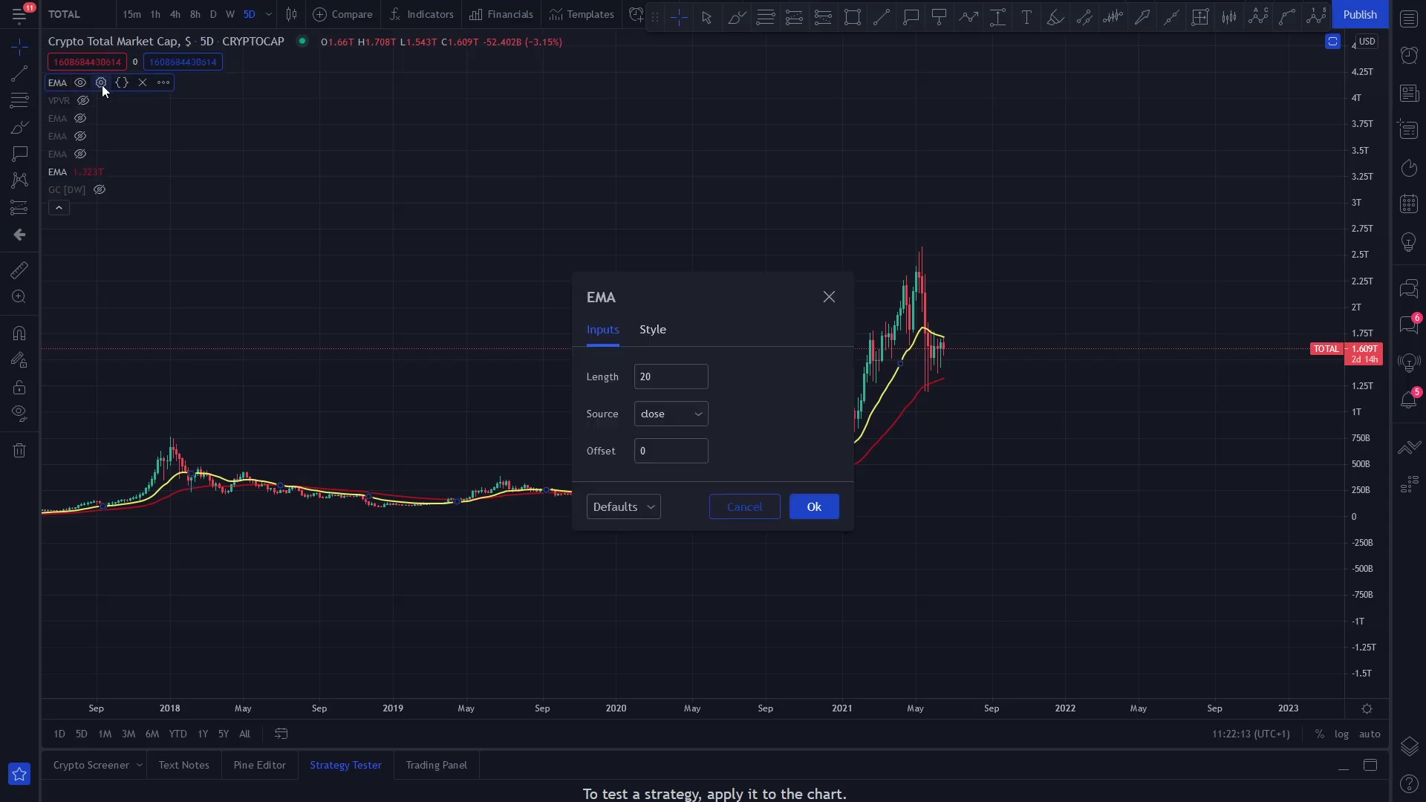
click(654, 329)
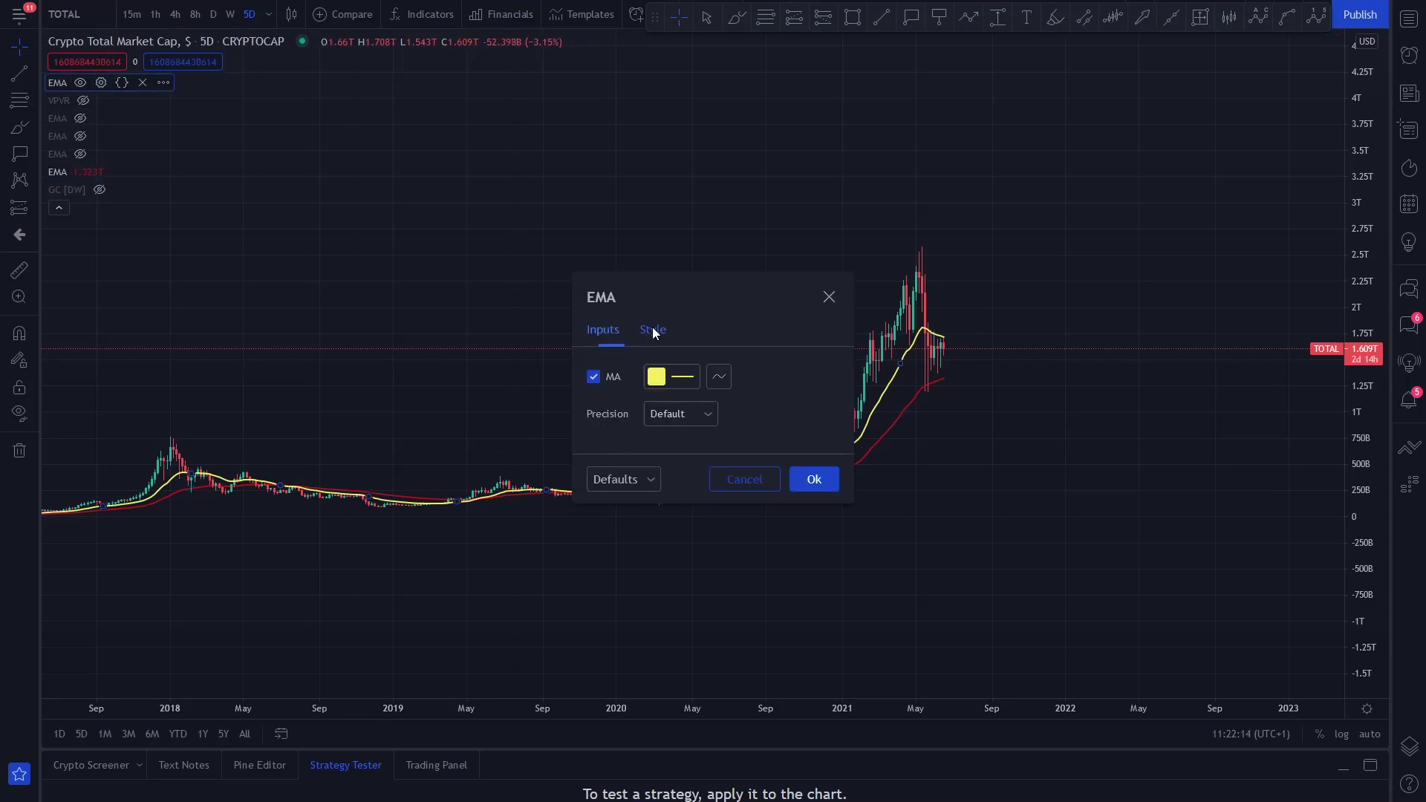
click(672, 380)
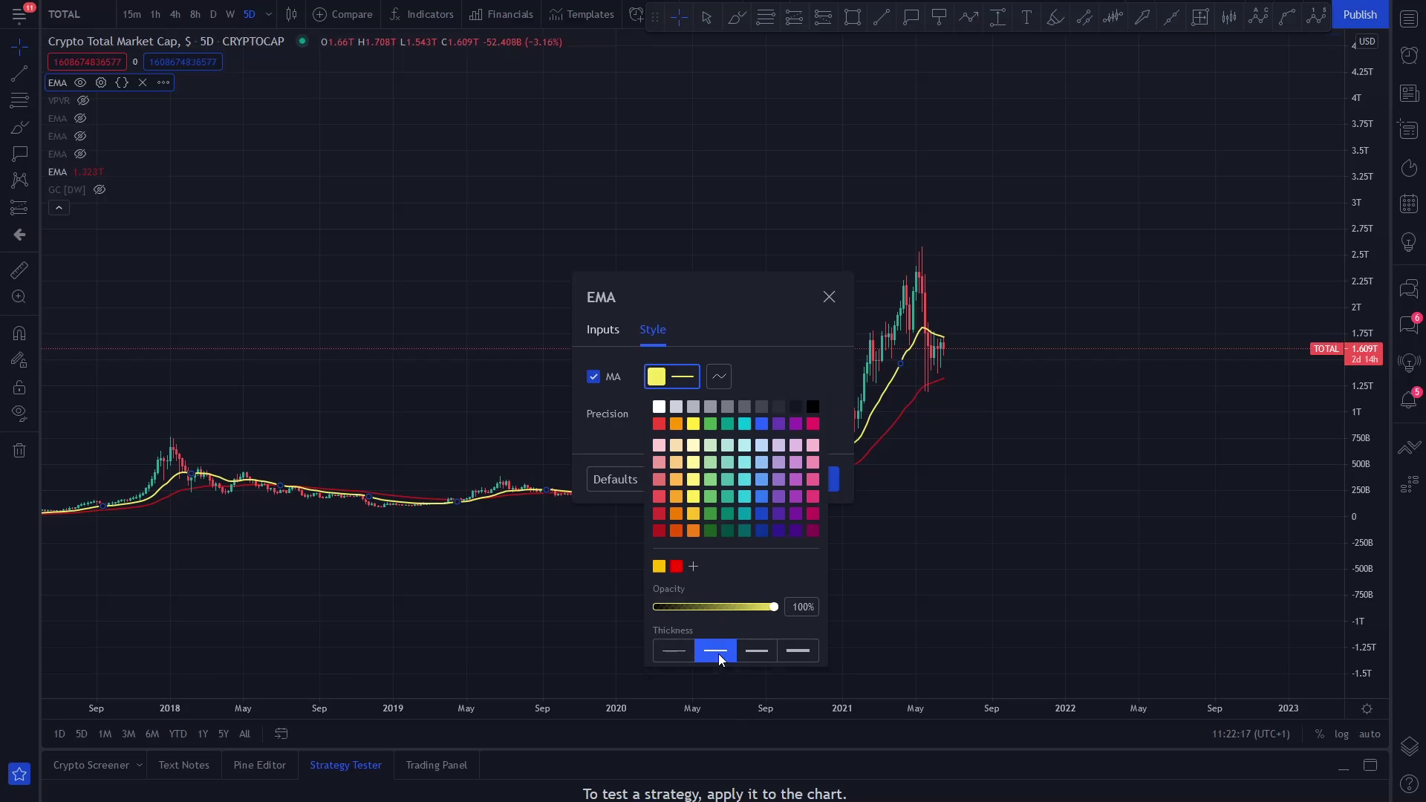
click(602, 330)
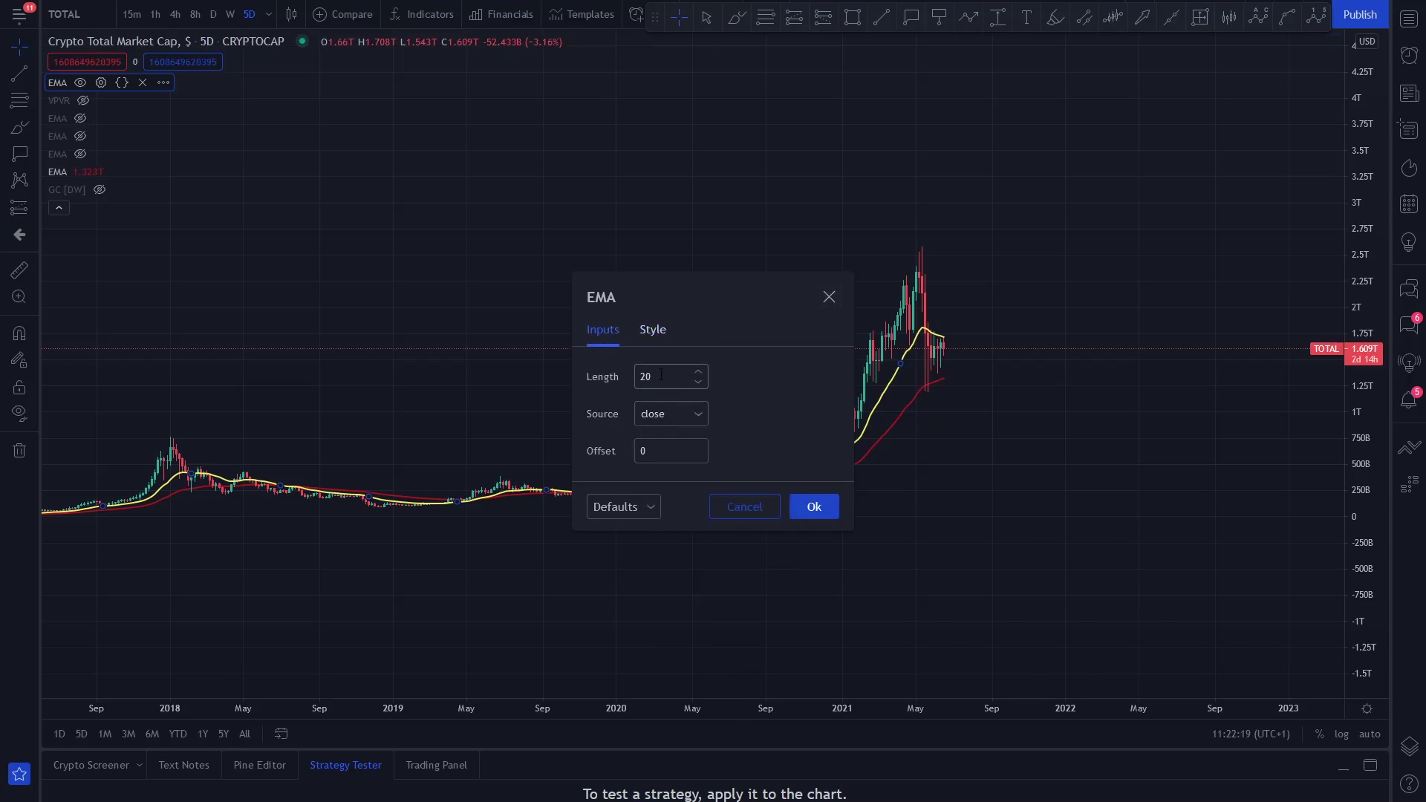
click(814, 506)
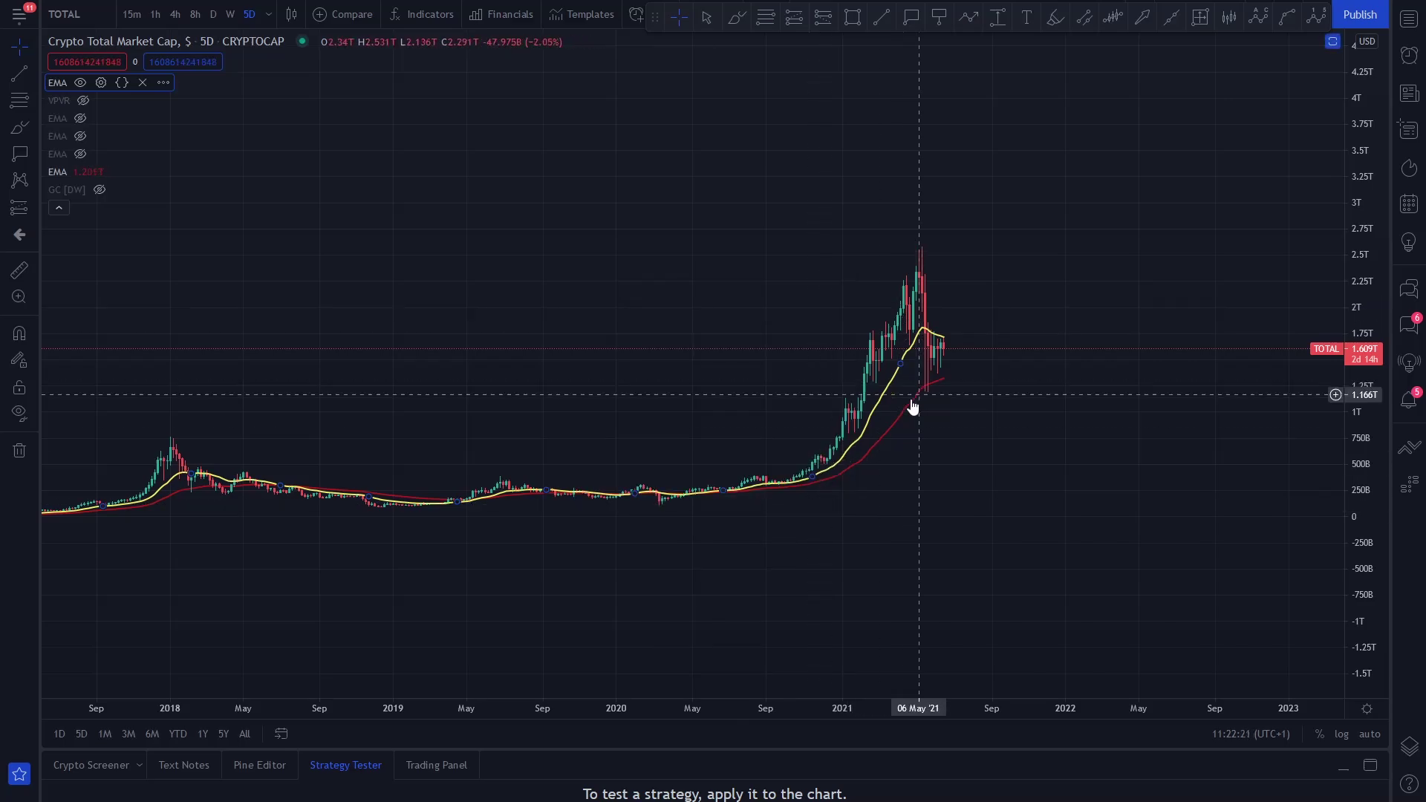
Restore the maximized price pane to reveal the Stoch RSI, RSI, MACD and volume panes, with the indicator legend expanded.
scroll(913, 406, up, 2)
scroll(903, 387, up, 3)
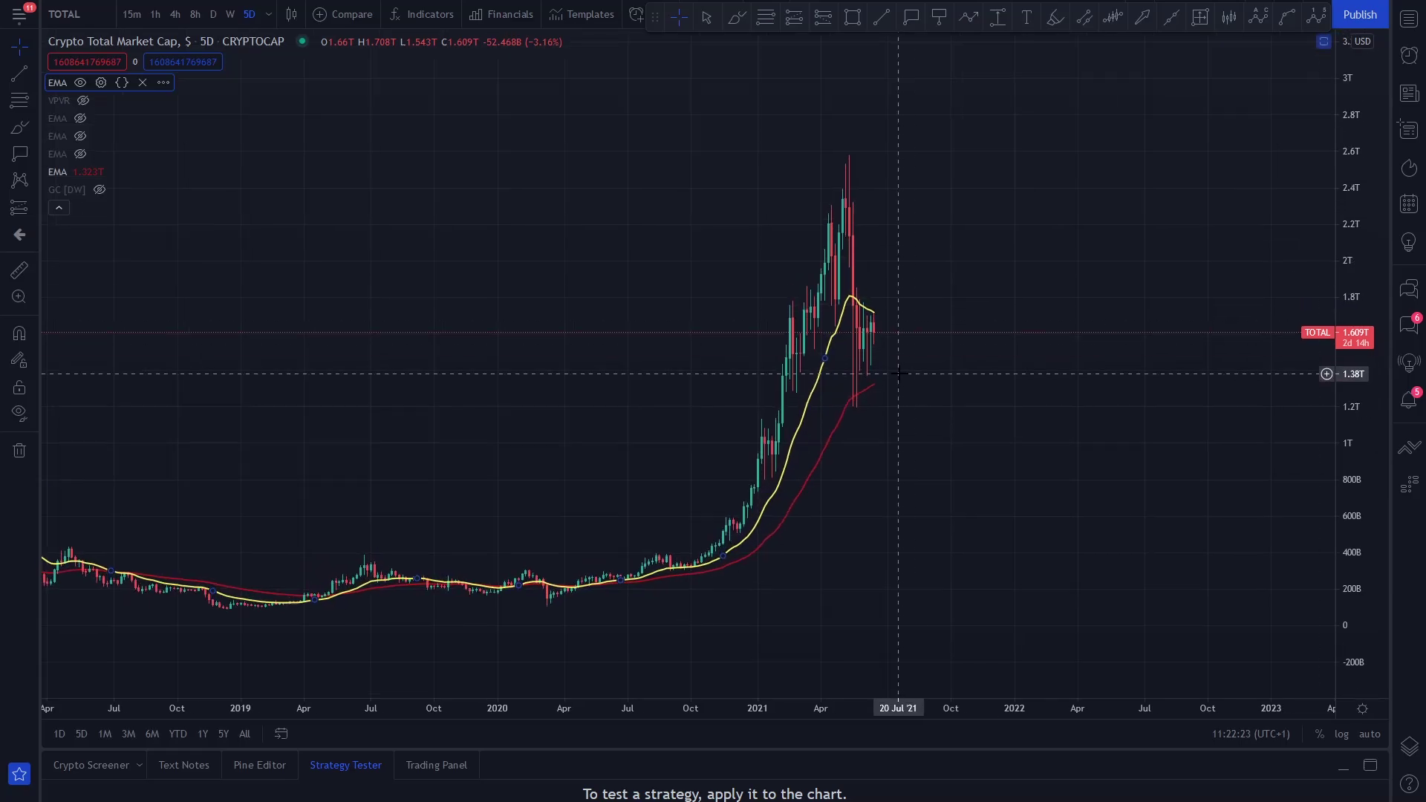
scroll(899, 374, up, 1)
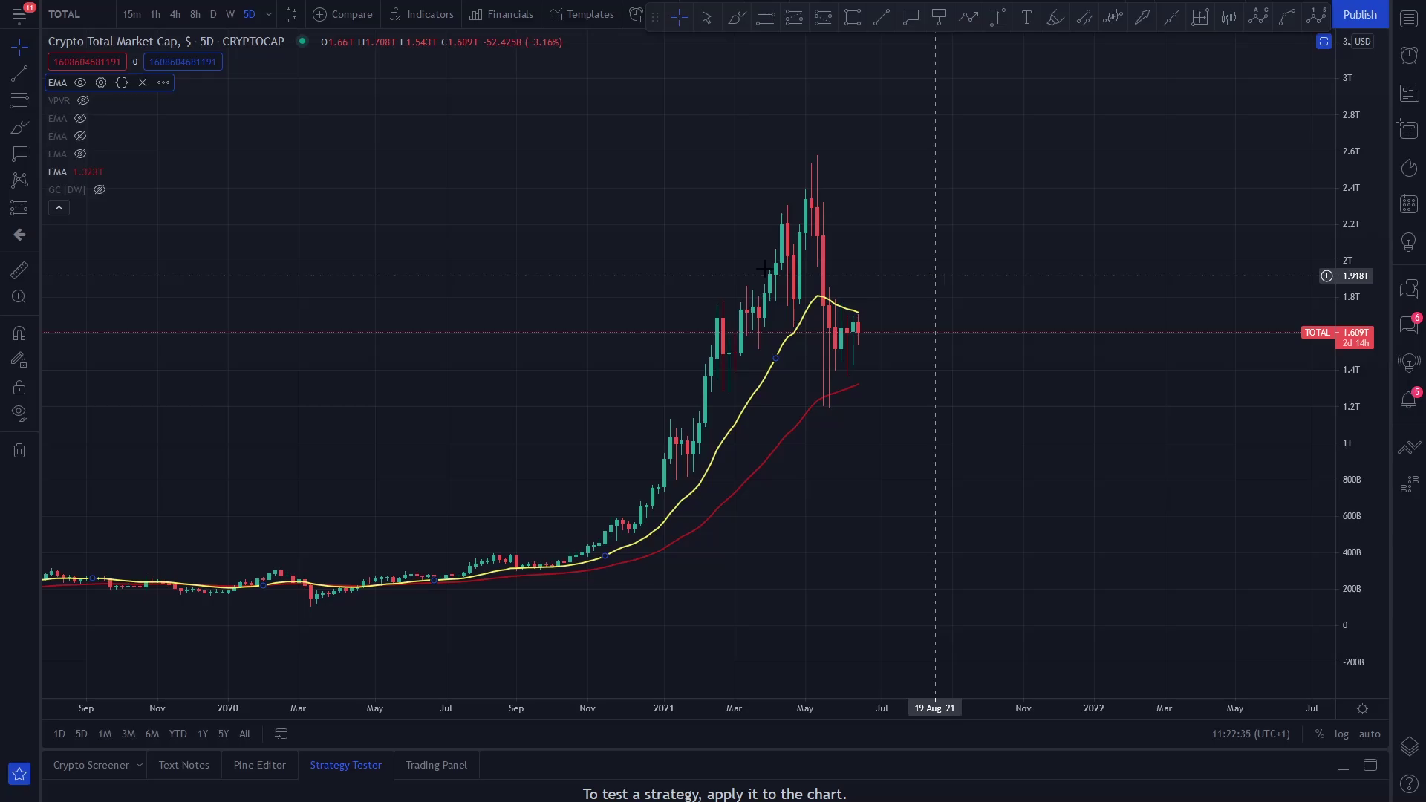
click(61, 207)
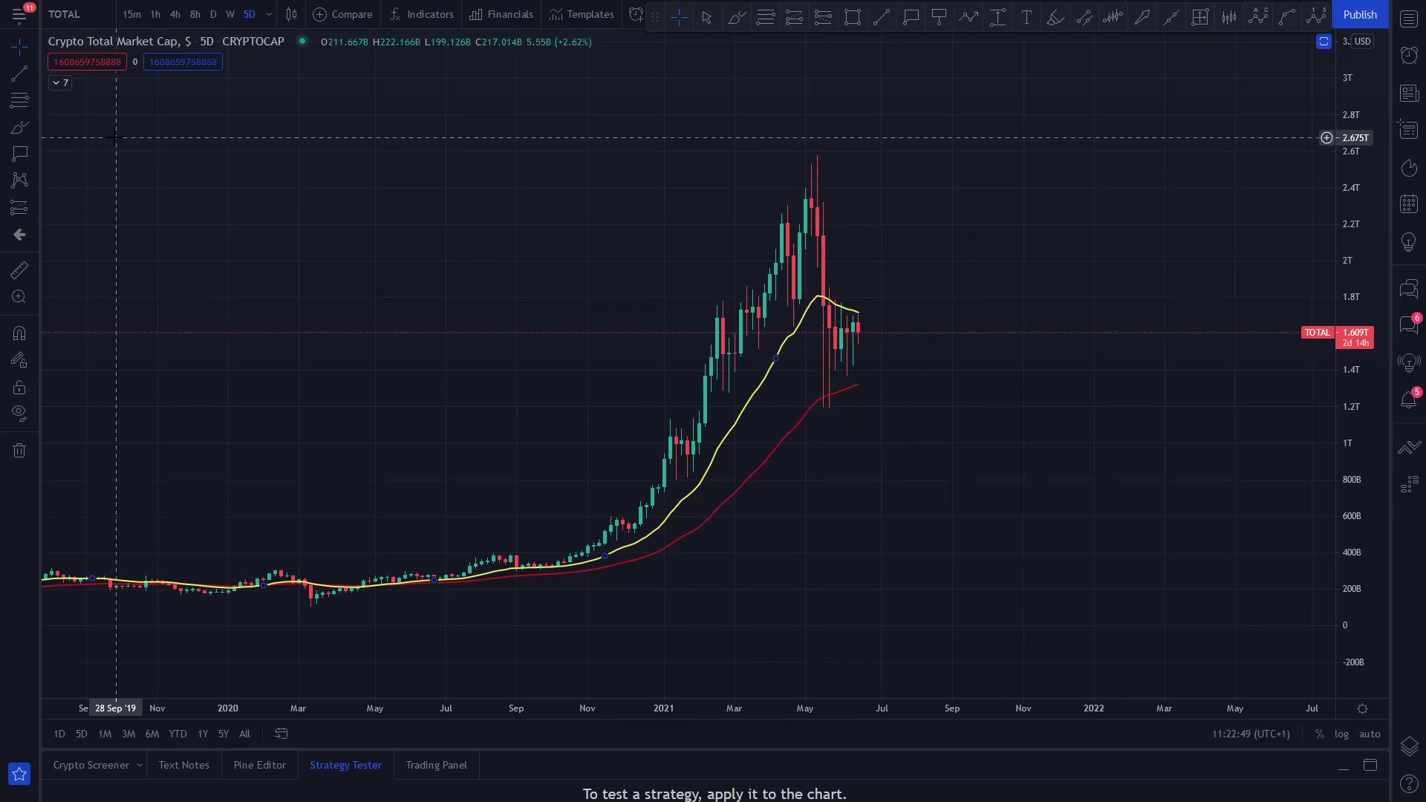
double_click(646, 219)
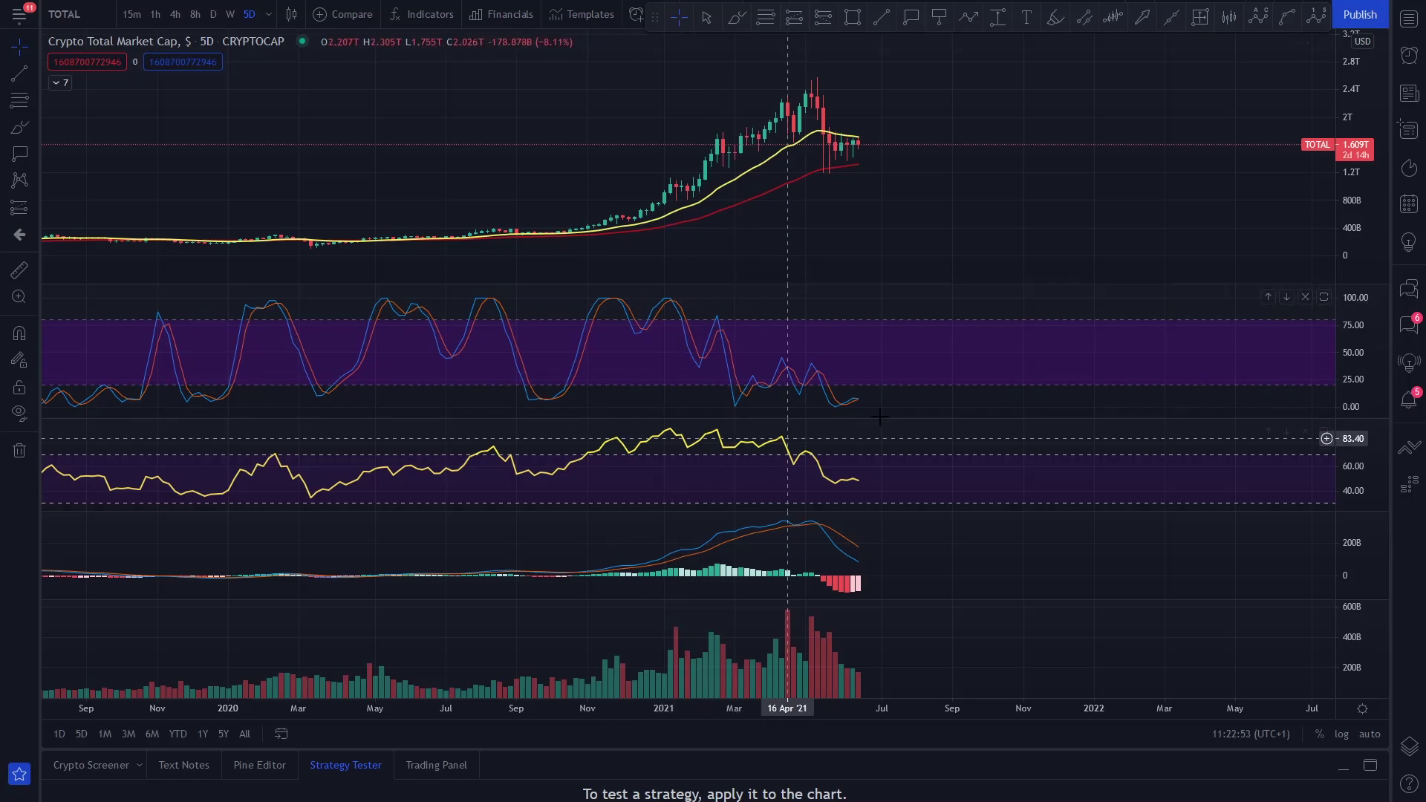
click(57, 83)
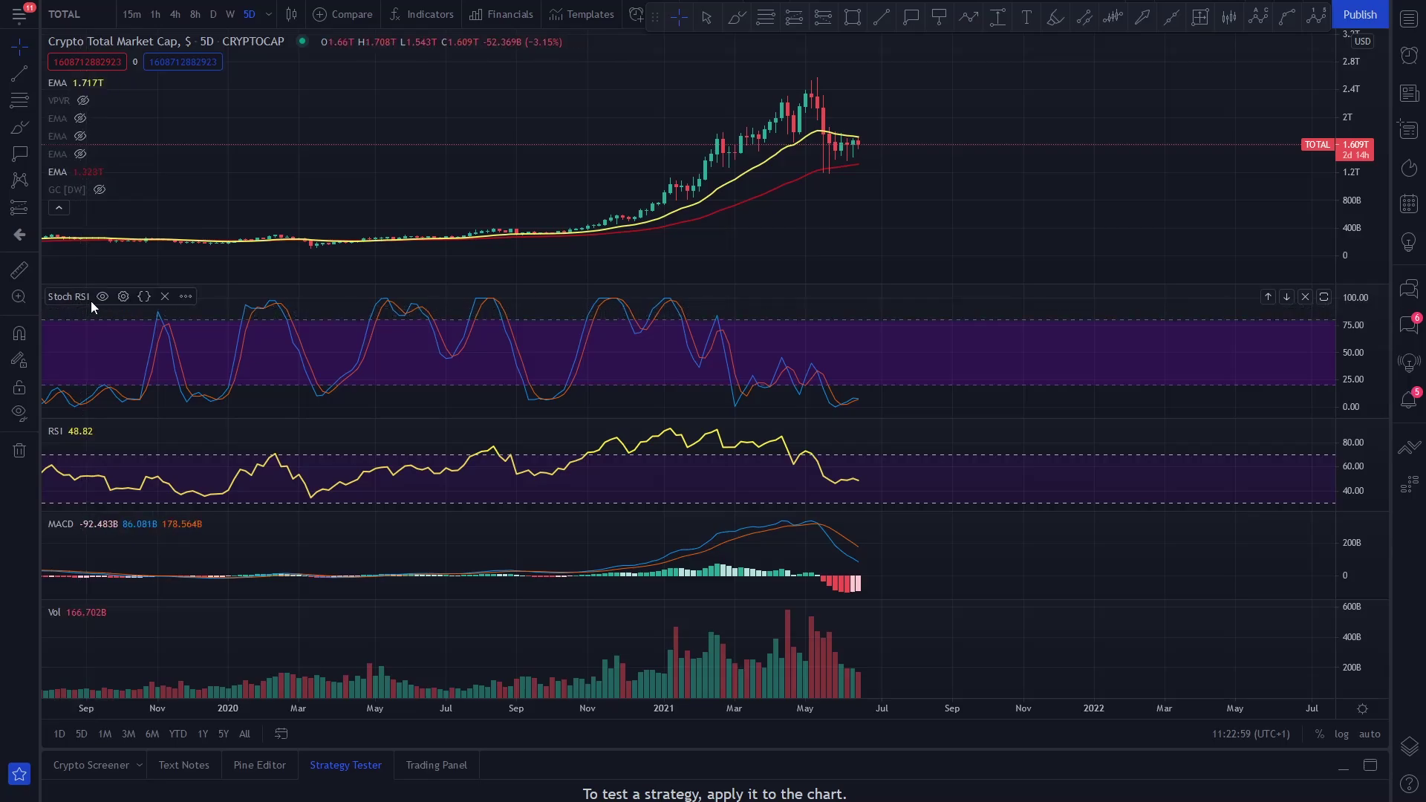
Search the indicator library for "STOCH".
click(419, 14)
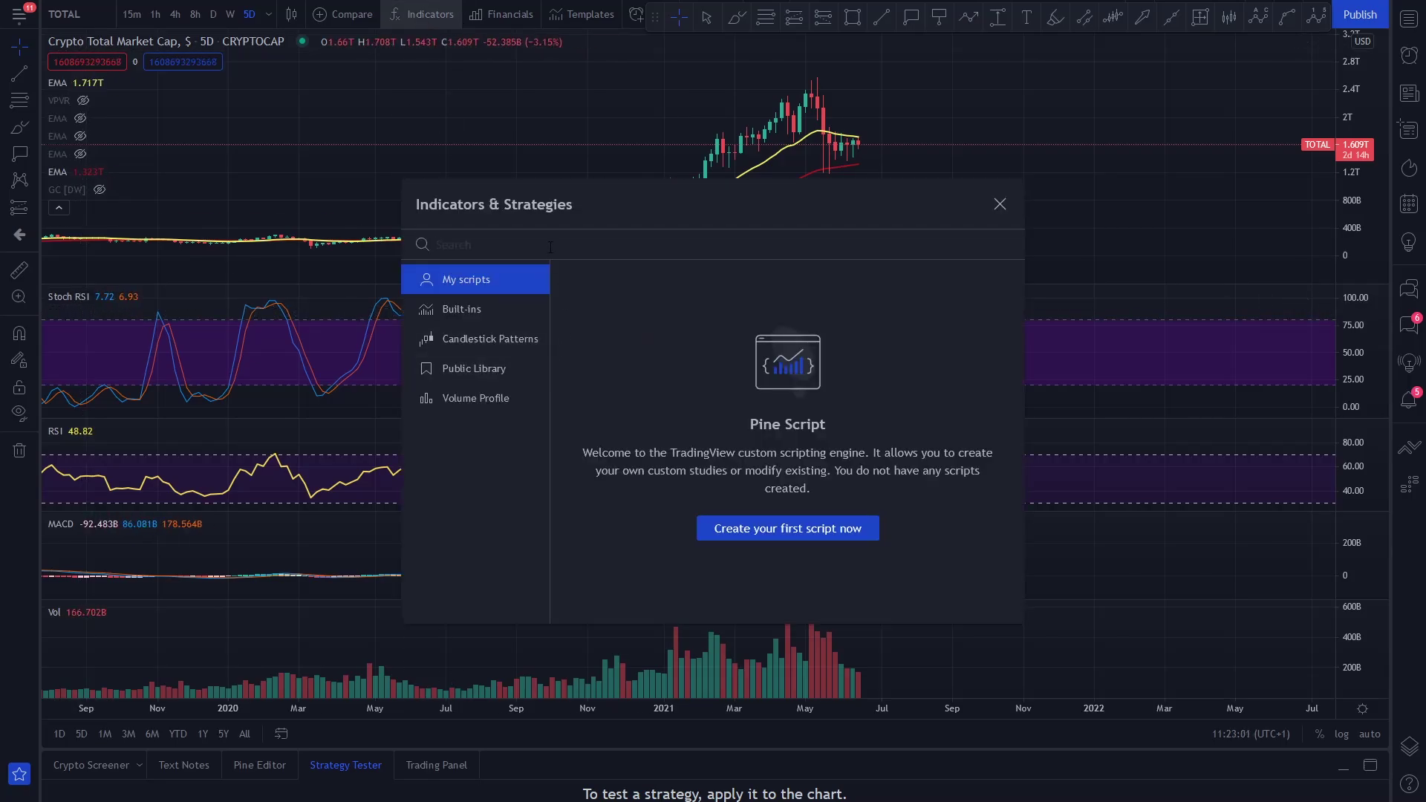
text(STOCH)
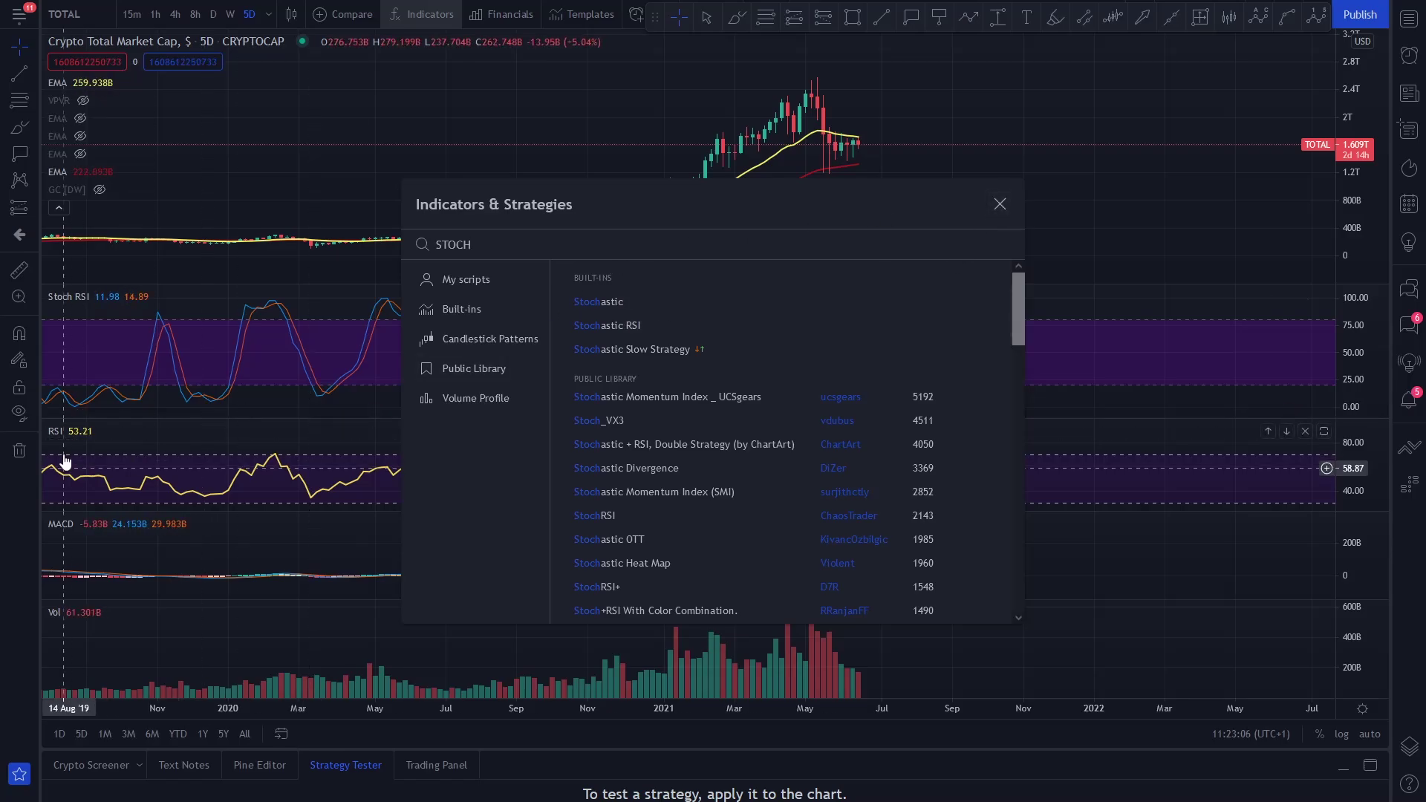
Replace the indicator library search with "RSI" and close the library without adding an indicator.
double_click(540, 243)
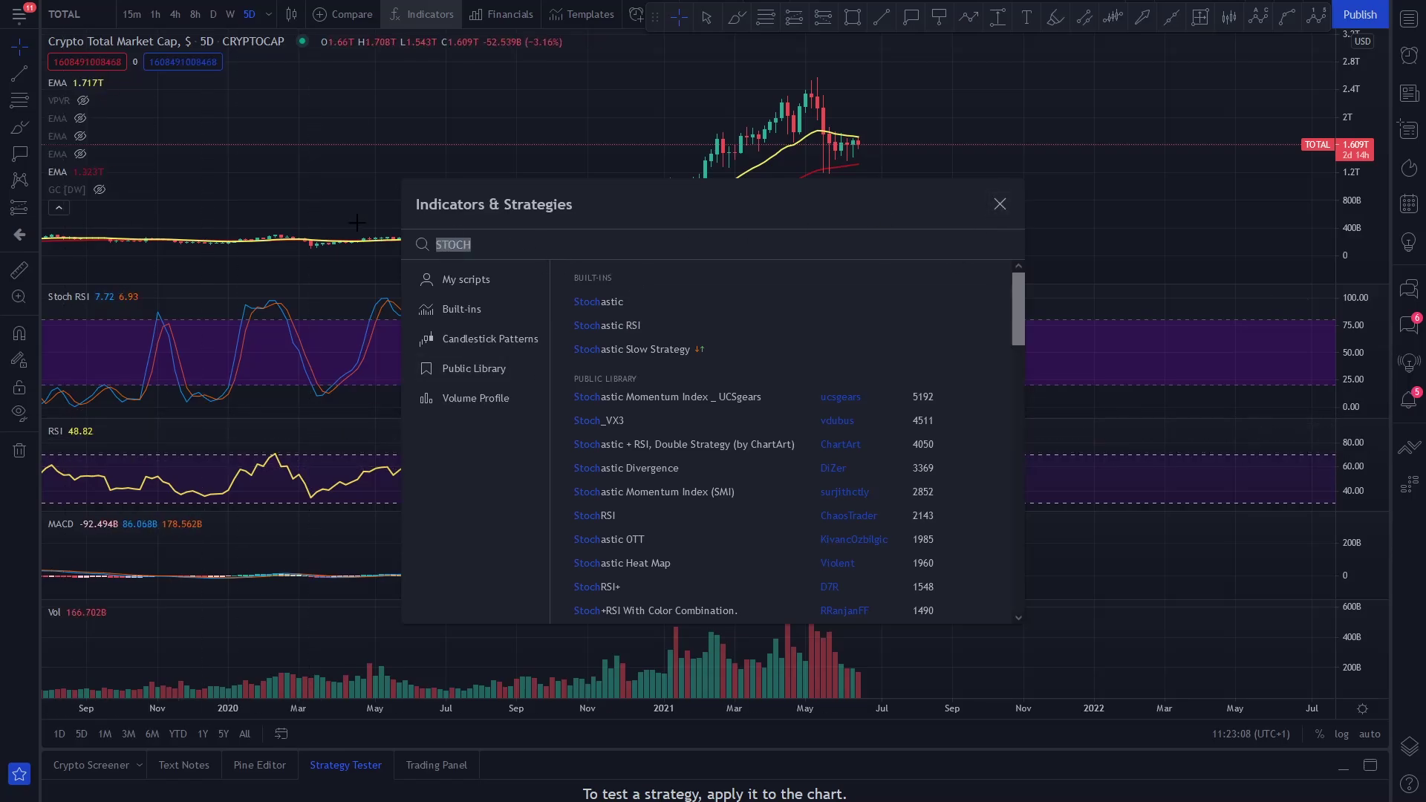
text(RSI)
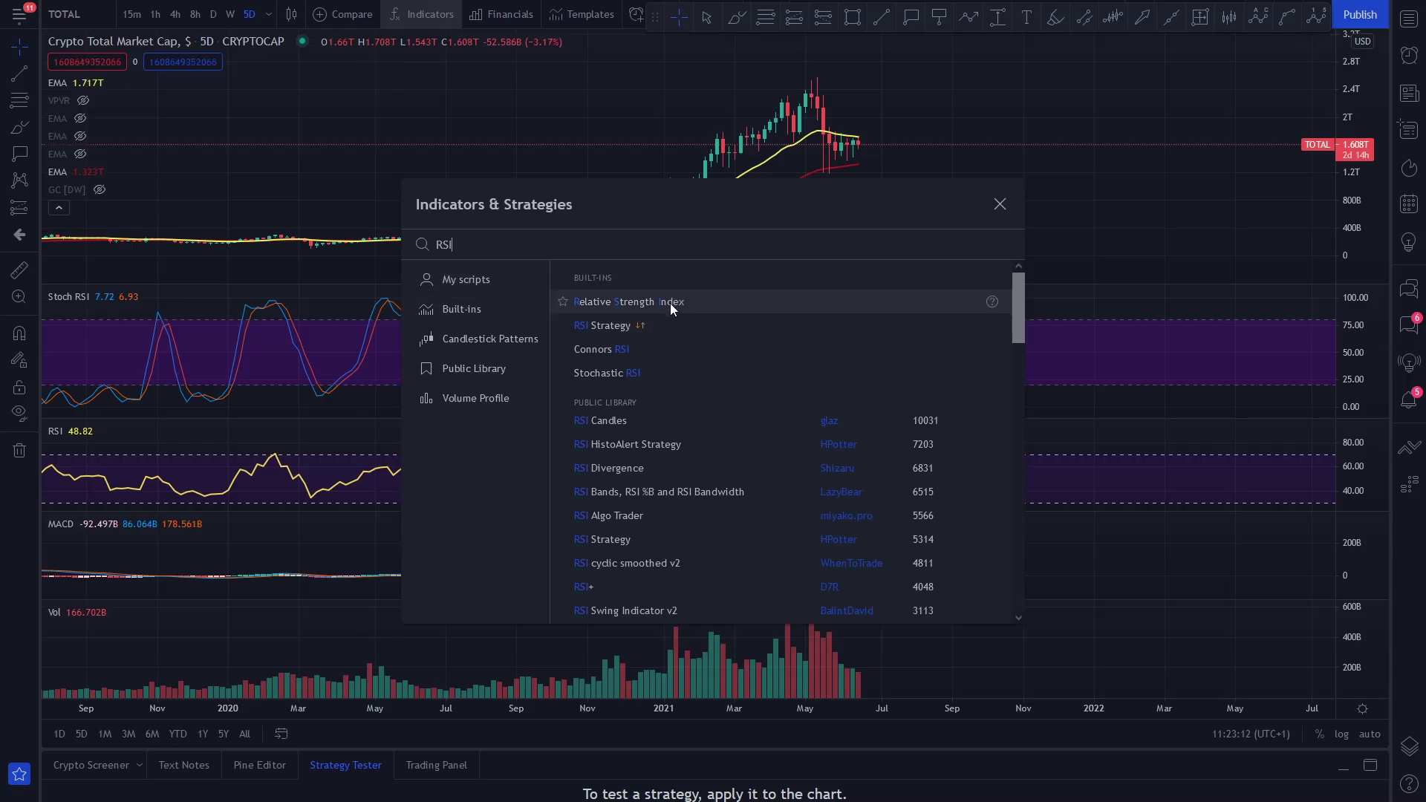
click(295, 481)
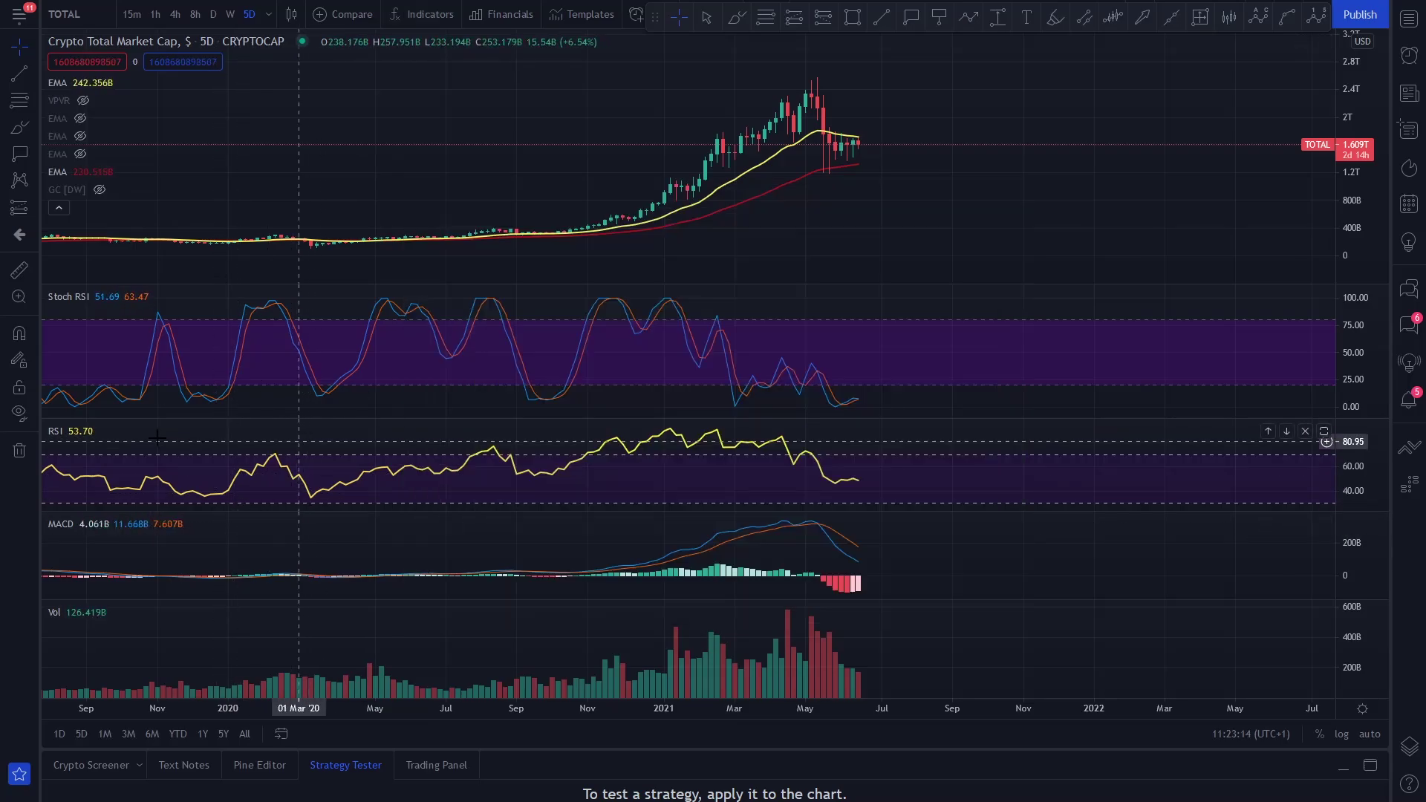
Review the RSI indicator's input and style settings, including its length and bands, and leave them without changes.
click(97, 432)
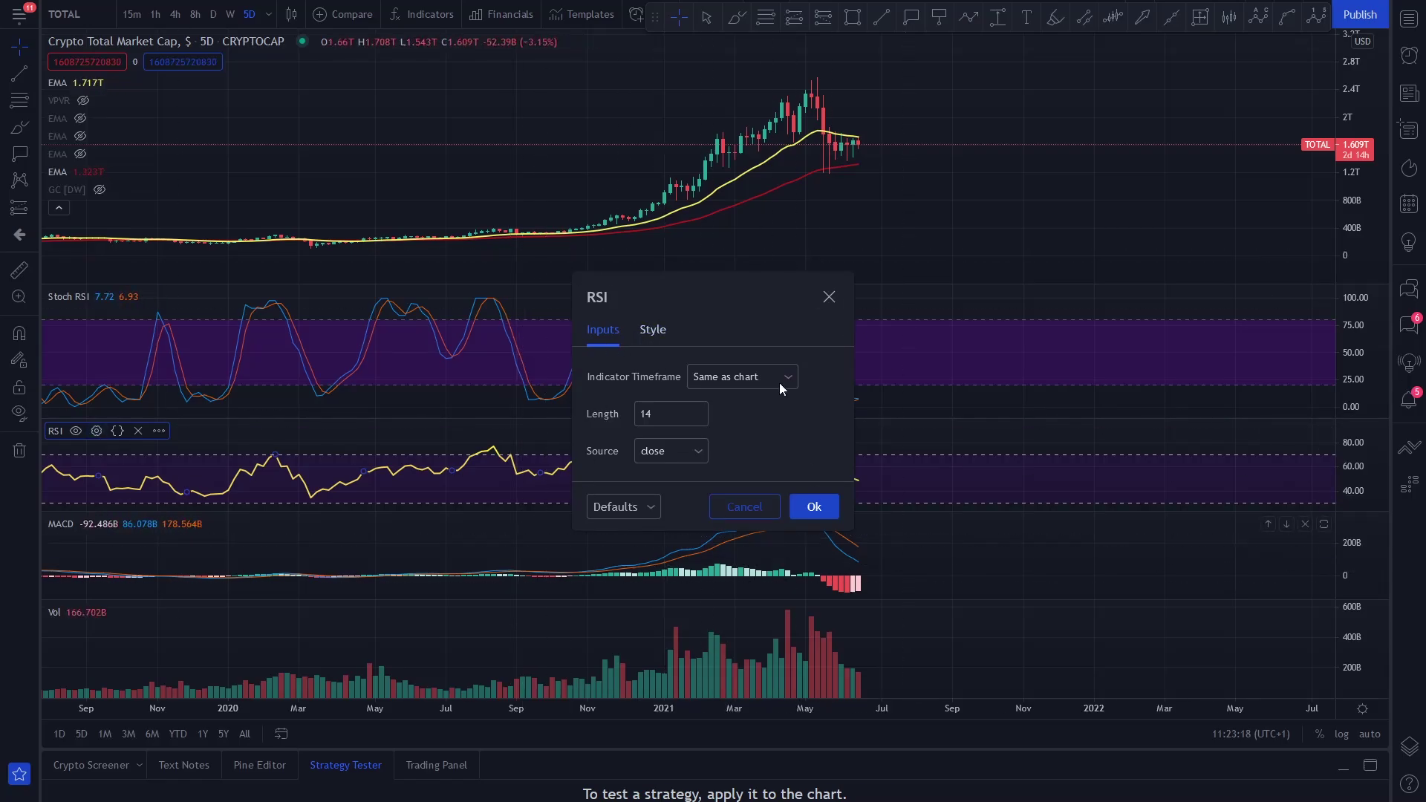
click(654, 329)
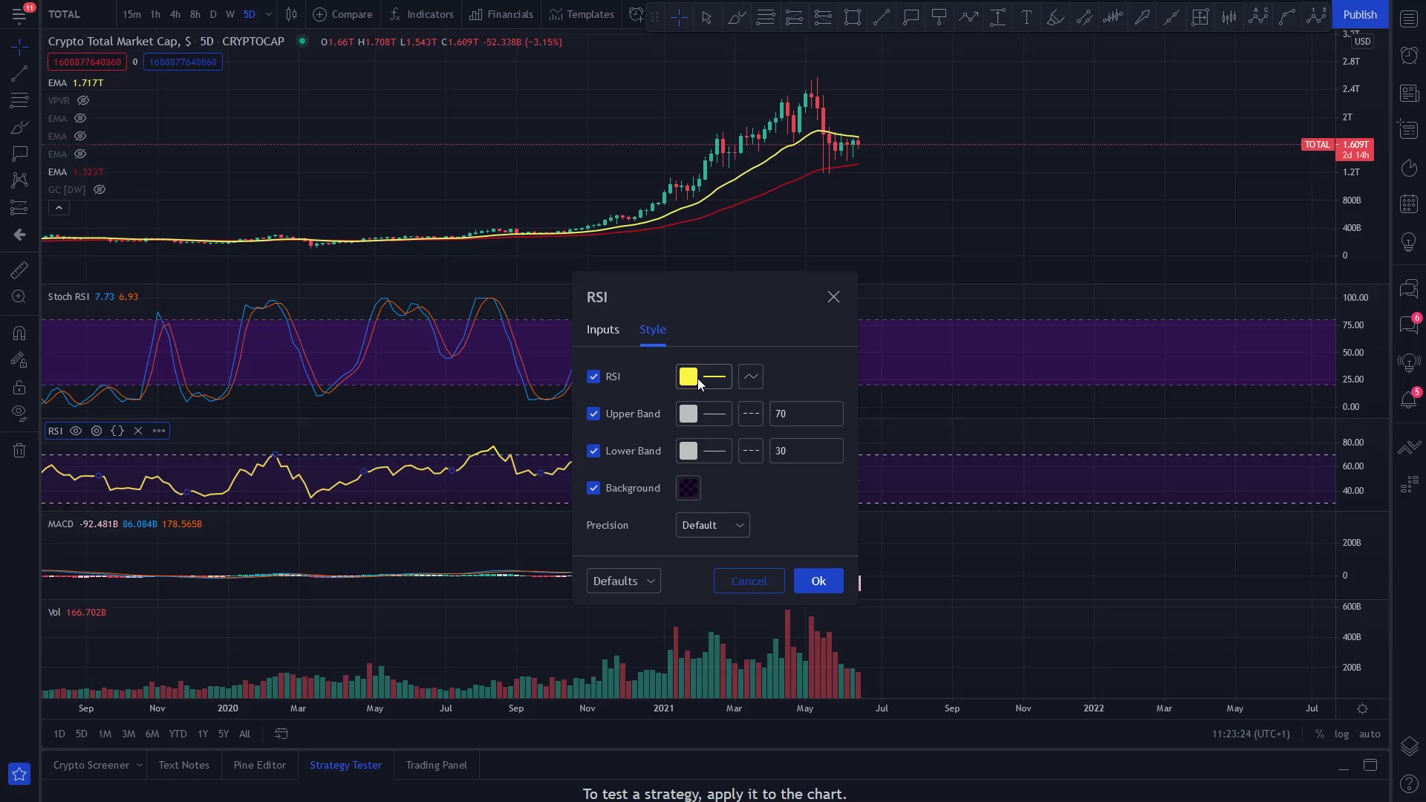
click(749, 581)
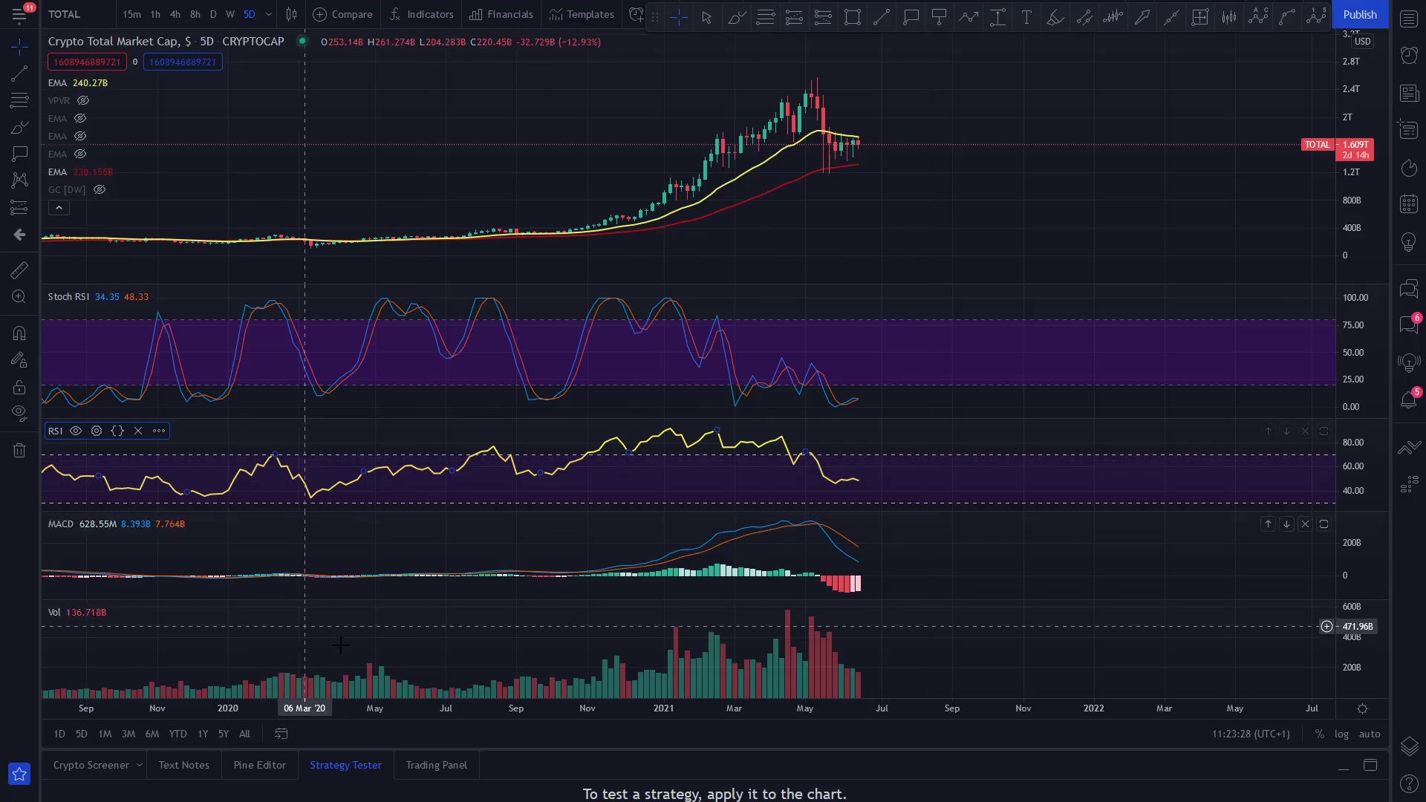
Look up "MACD" and "VOL" one after the other in the indicator library.
click(421, 14)
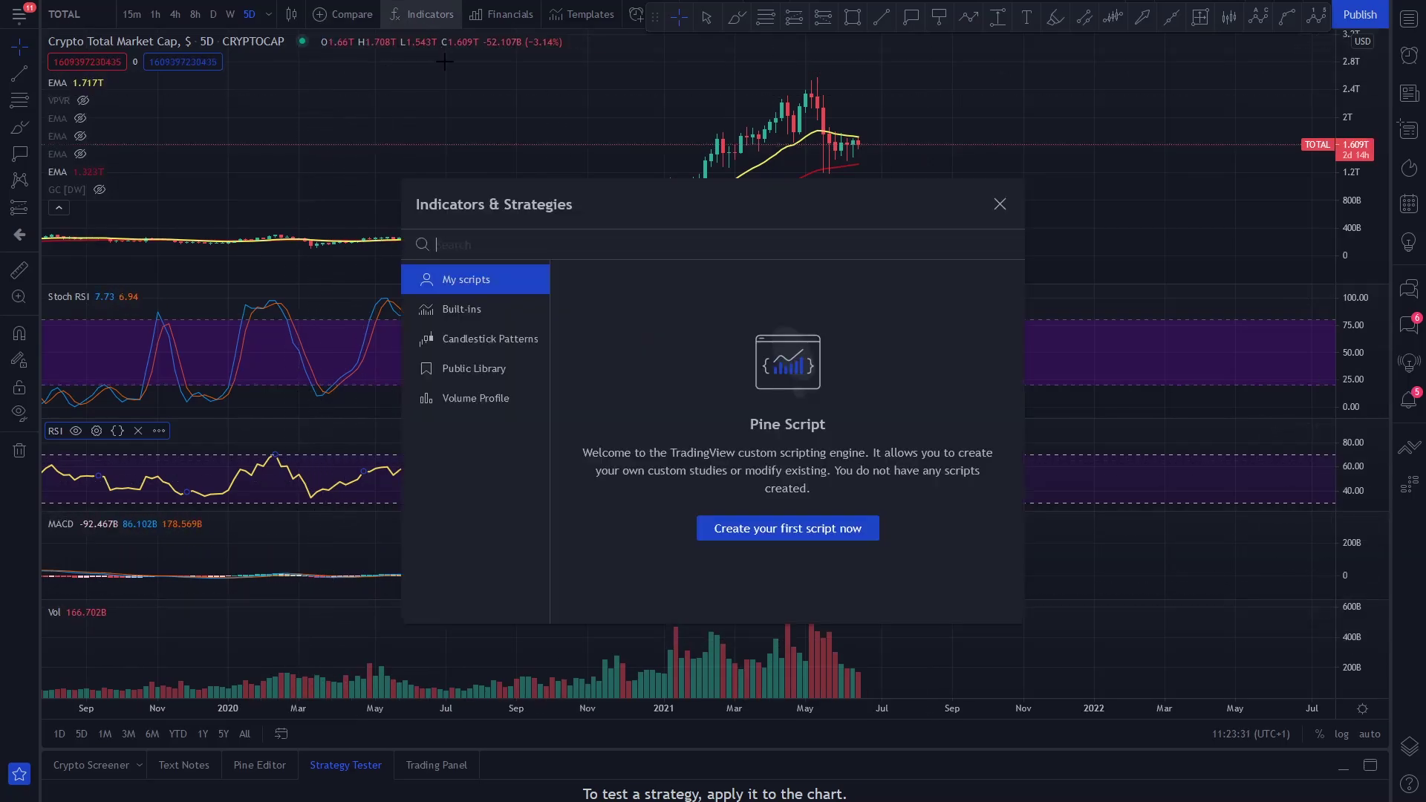
text(MACD)
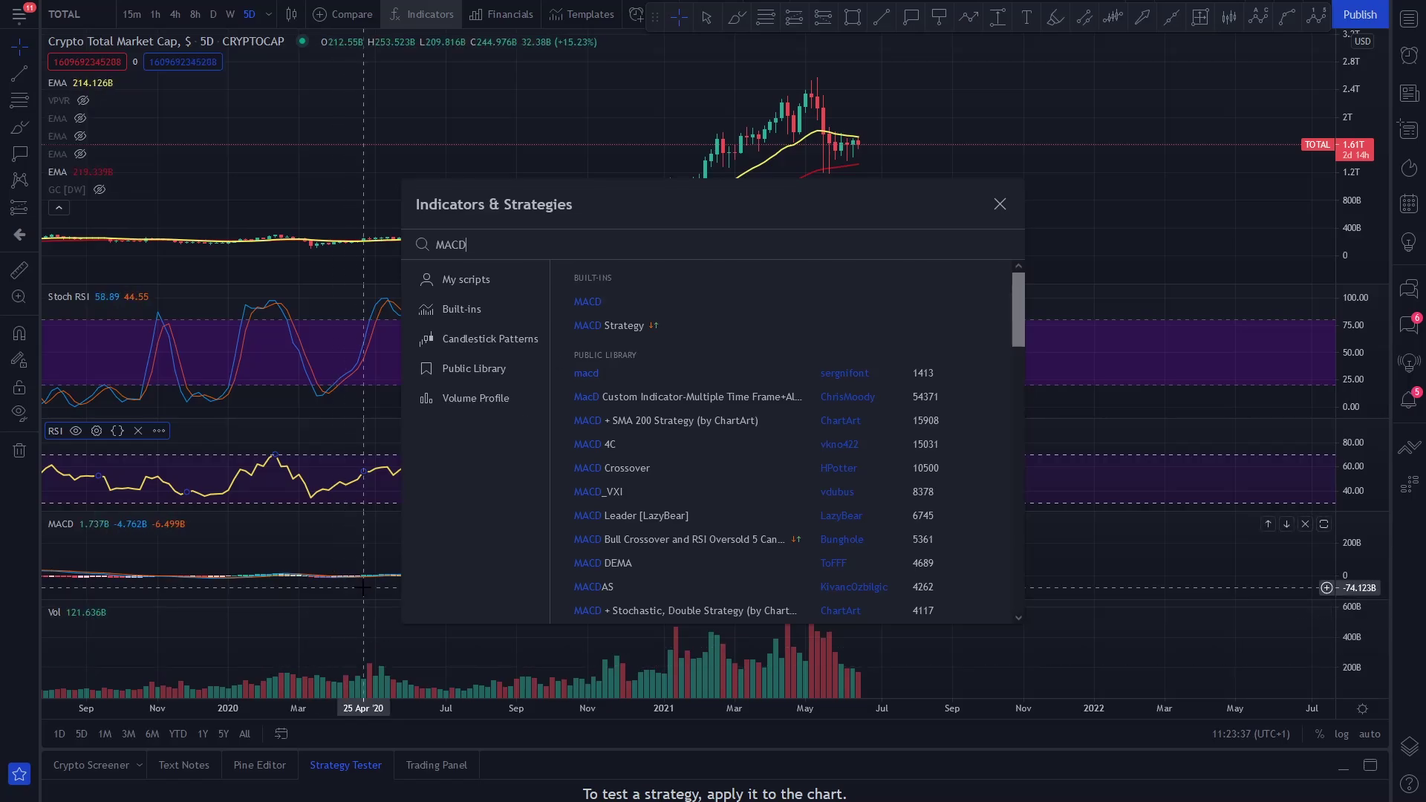
key(ctrl+a)
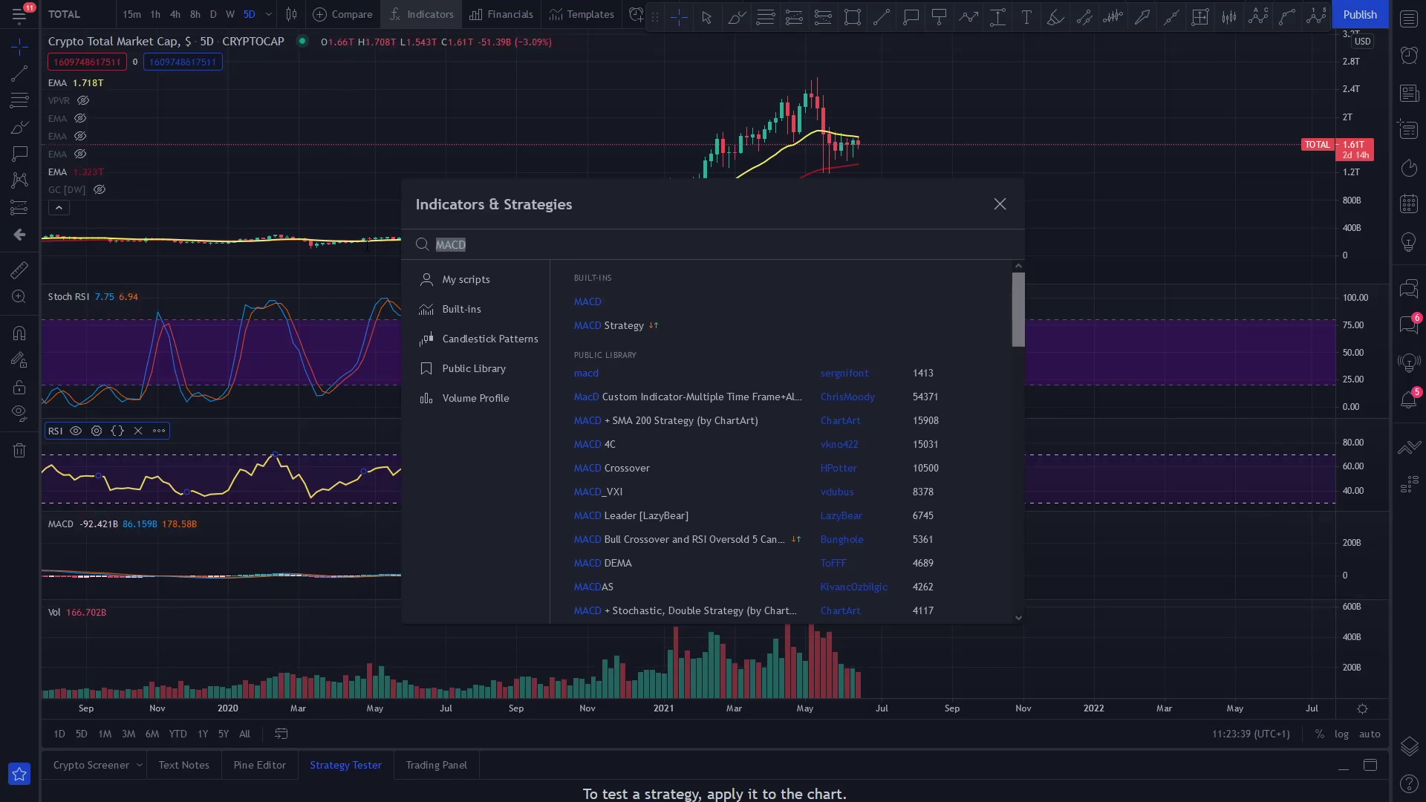
text(VOL)
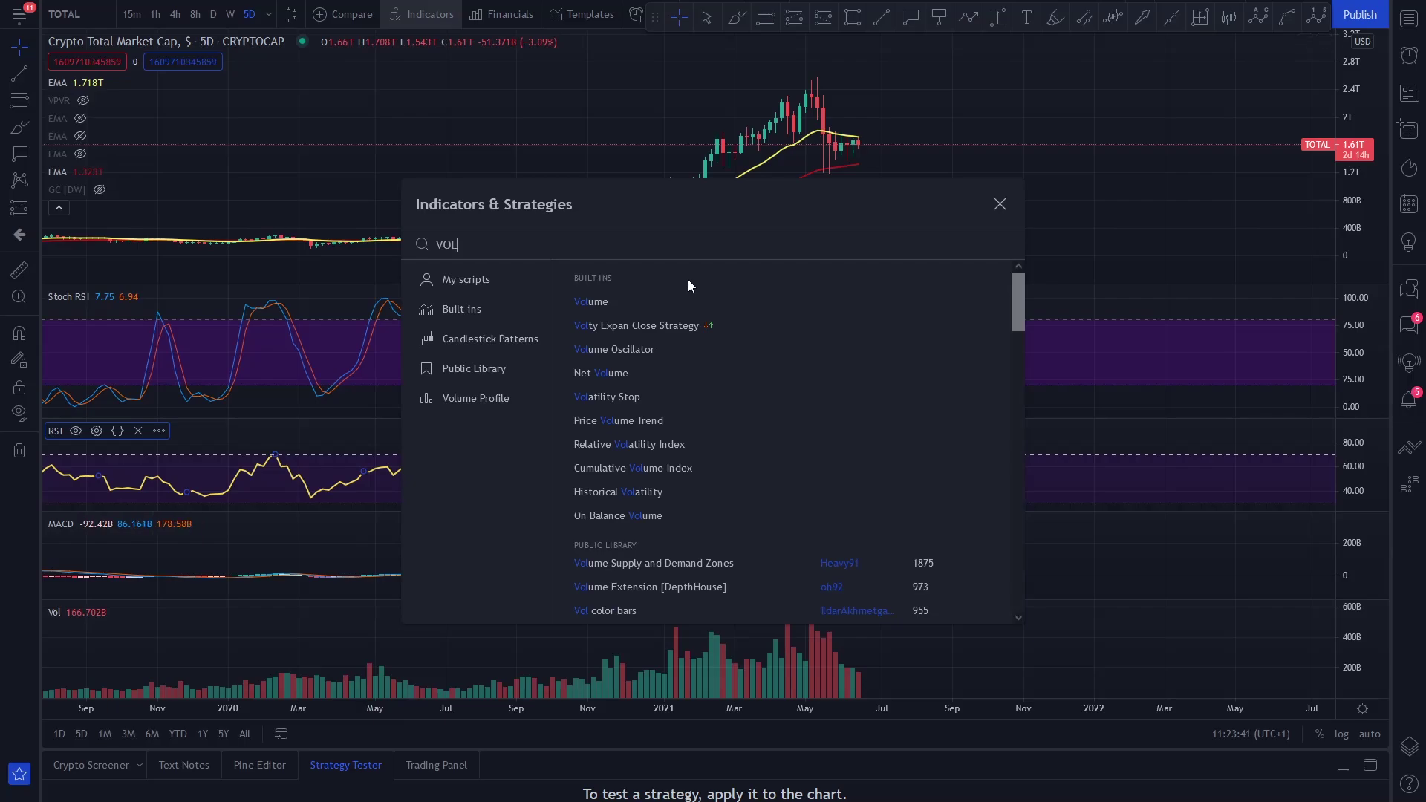
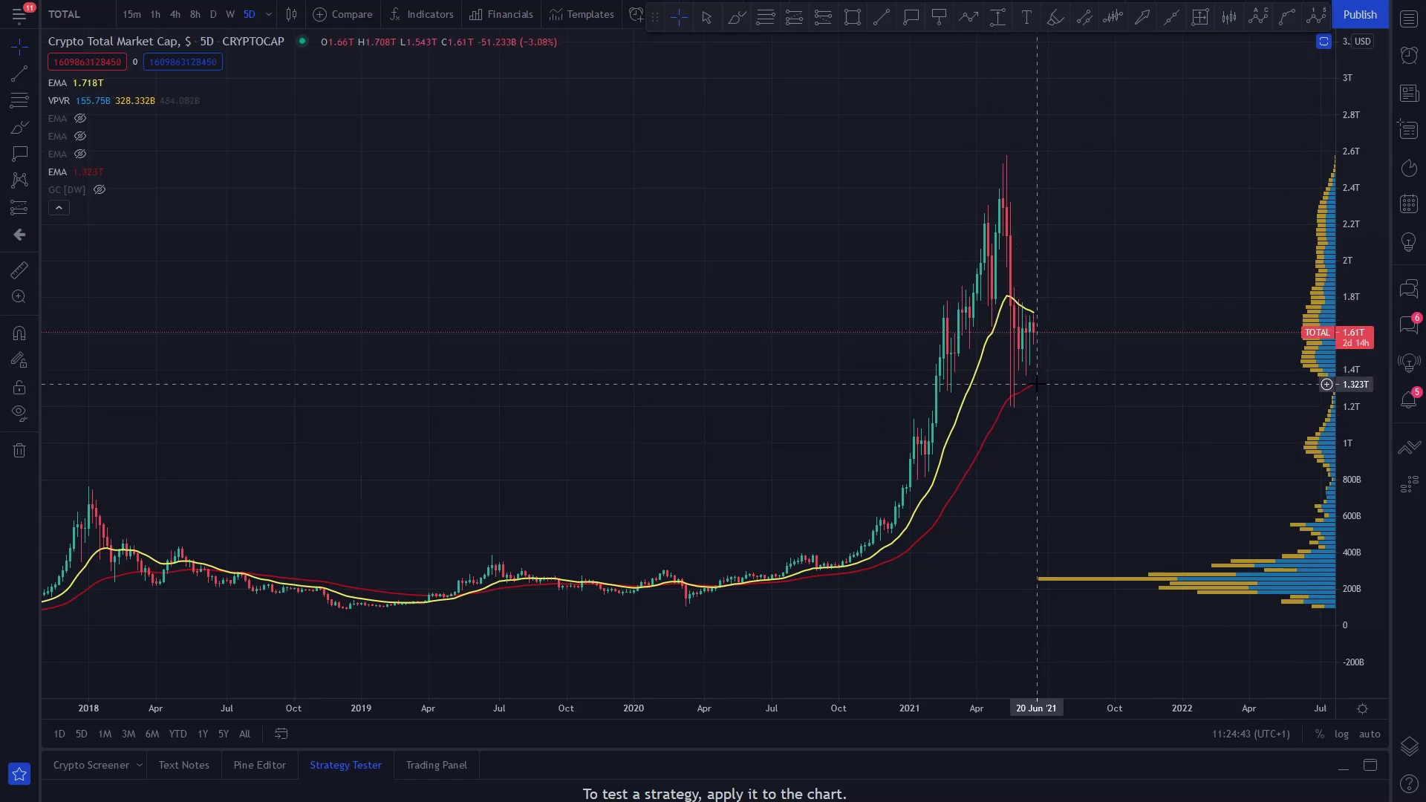
Hide the VPVR volume profile and show the hidden EMA listed directly above the red EMA.
drag(673, 380, 331, 342)
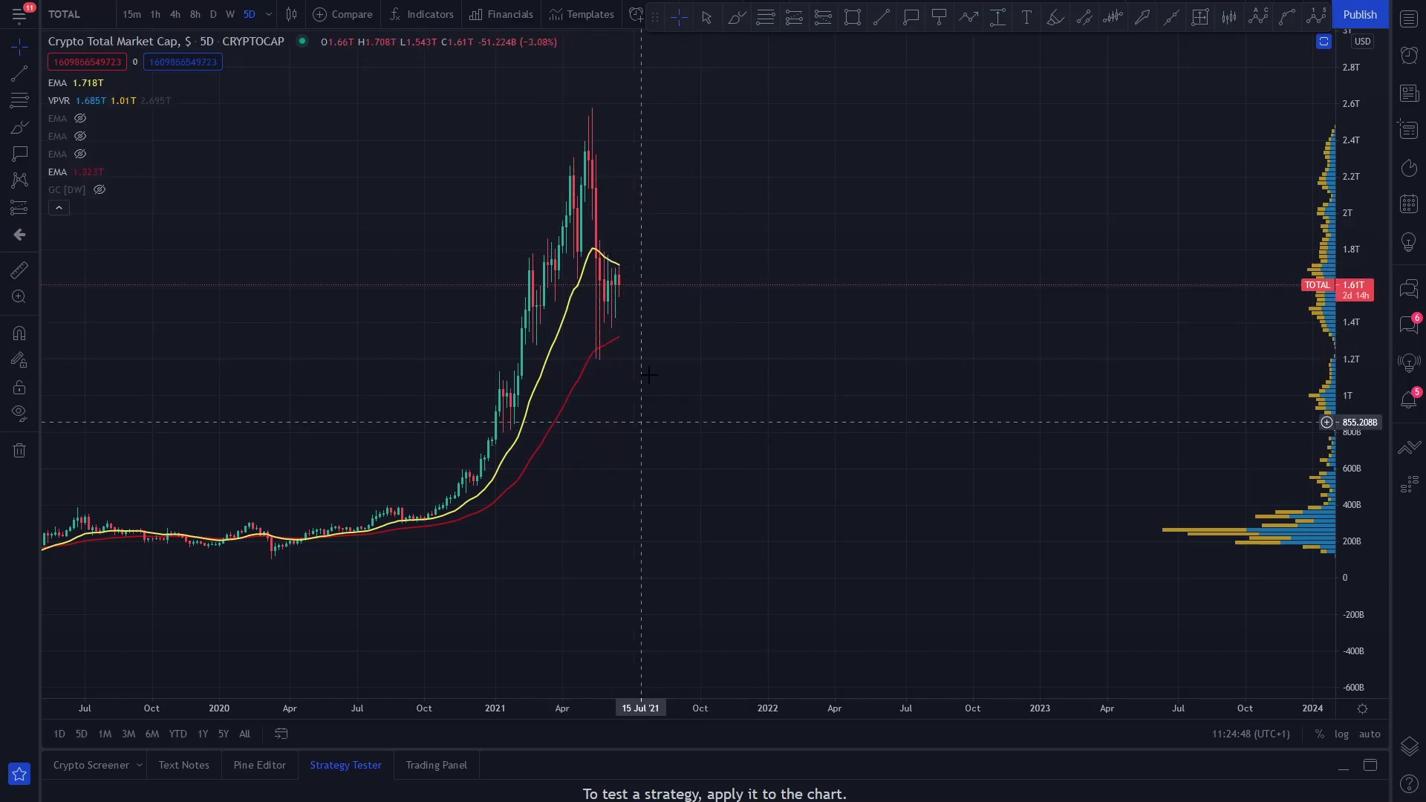
drag(700, 414, 908, 432)
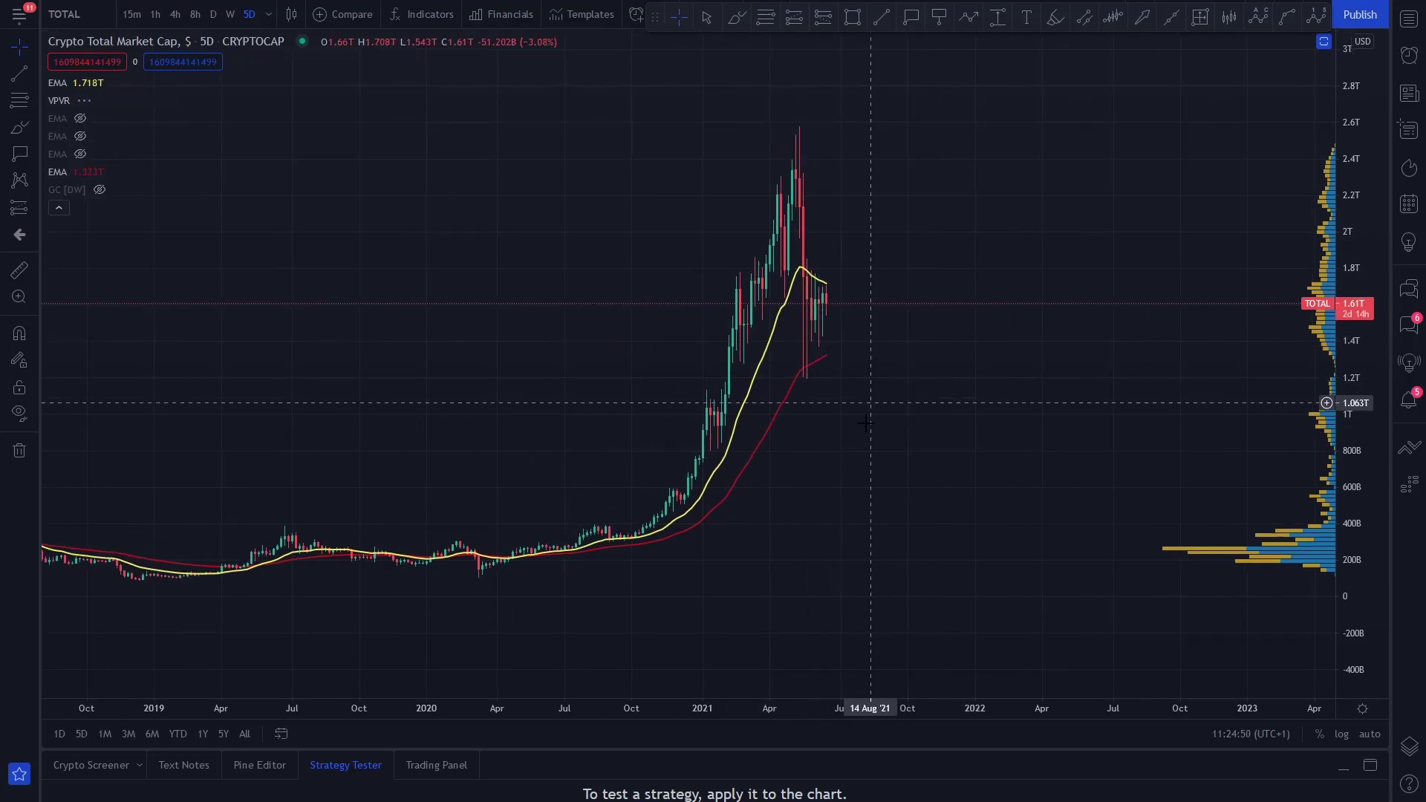
scroll(866, 424, up, 3)
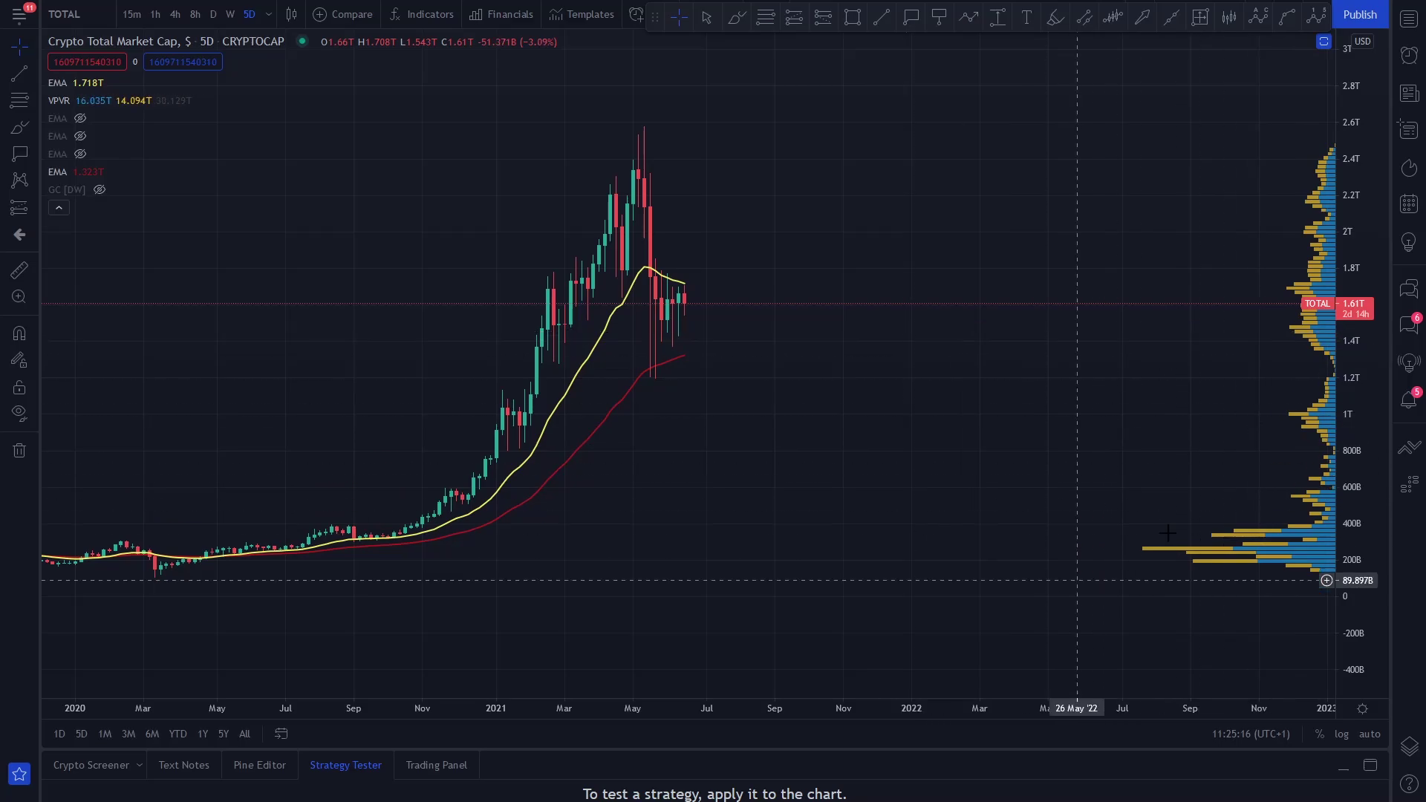
drag(303, 341, 500, 405)
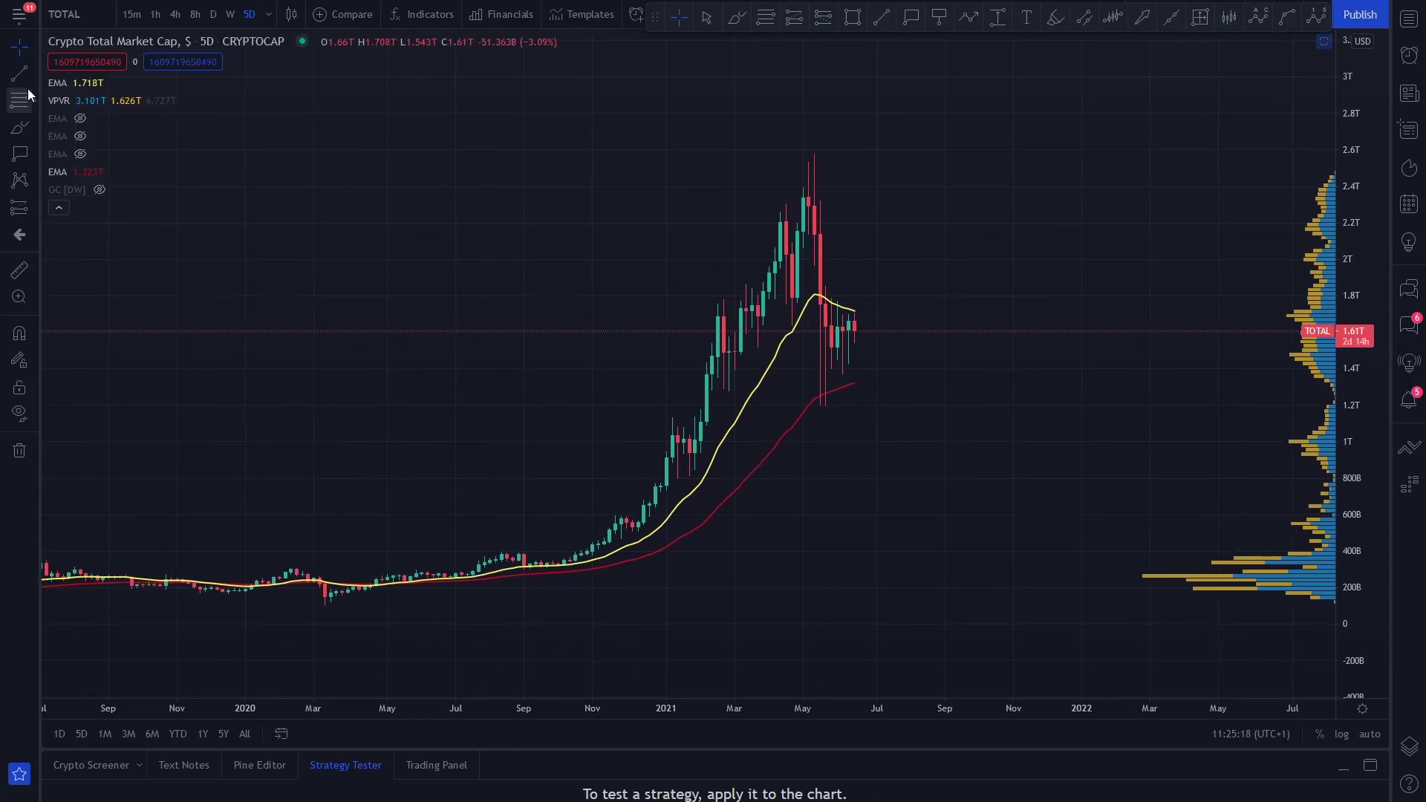
click(83, 100)
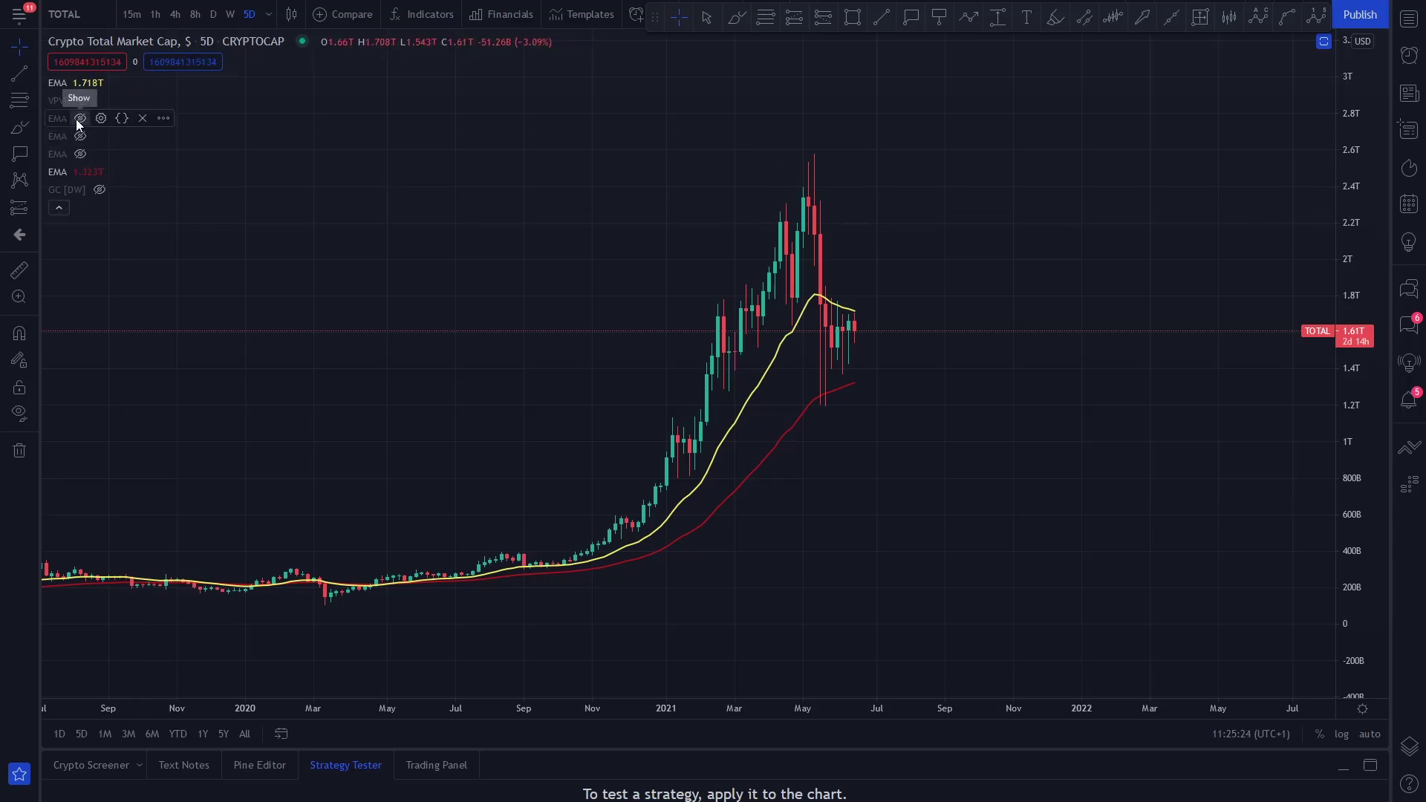
click(81, 155)
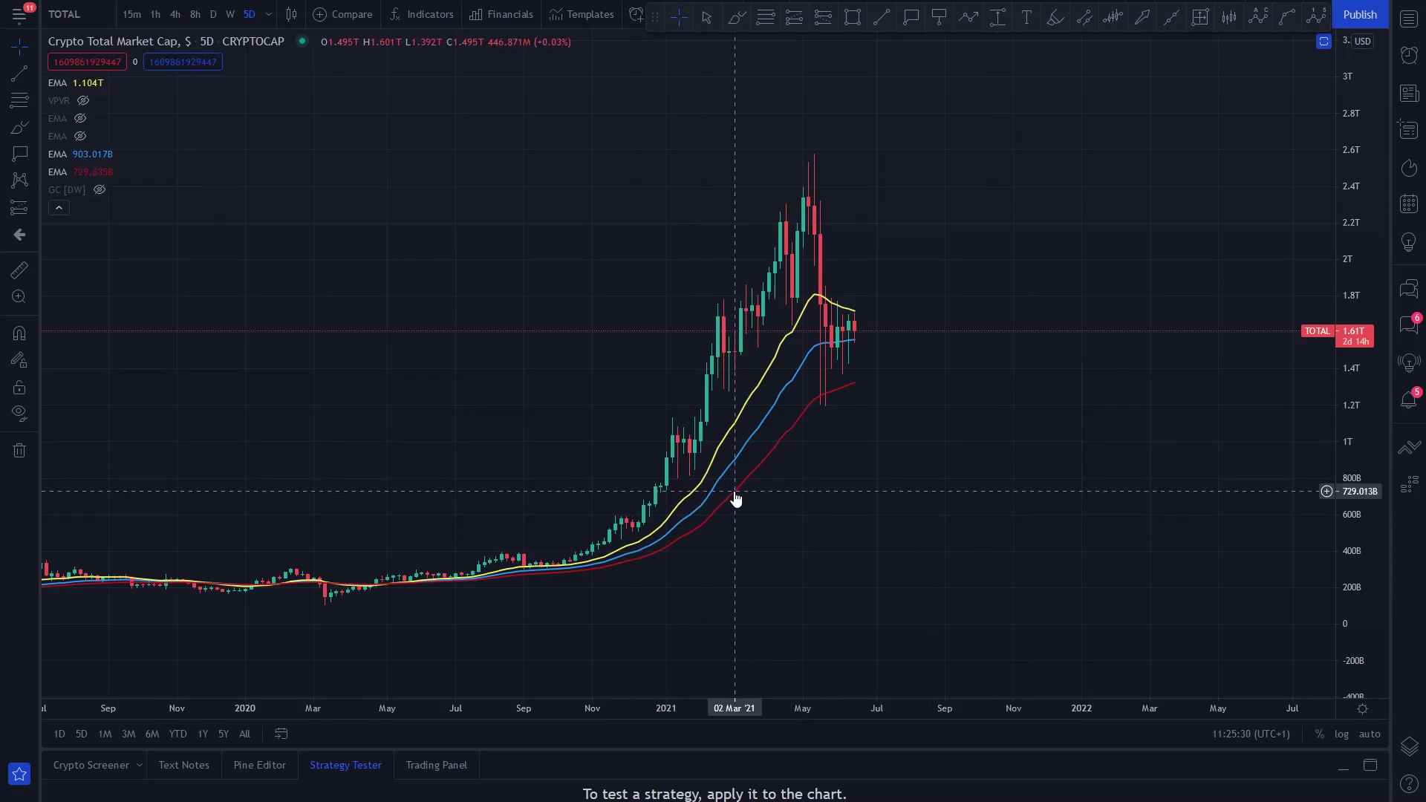
scroll(735, 499, up, 1)
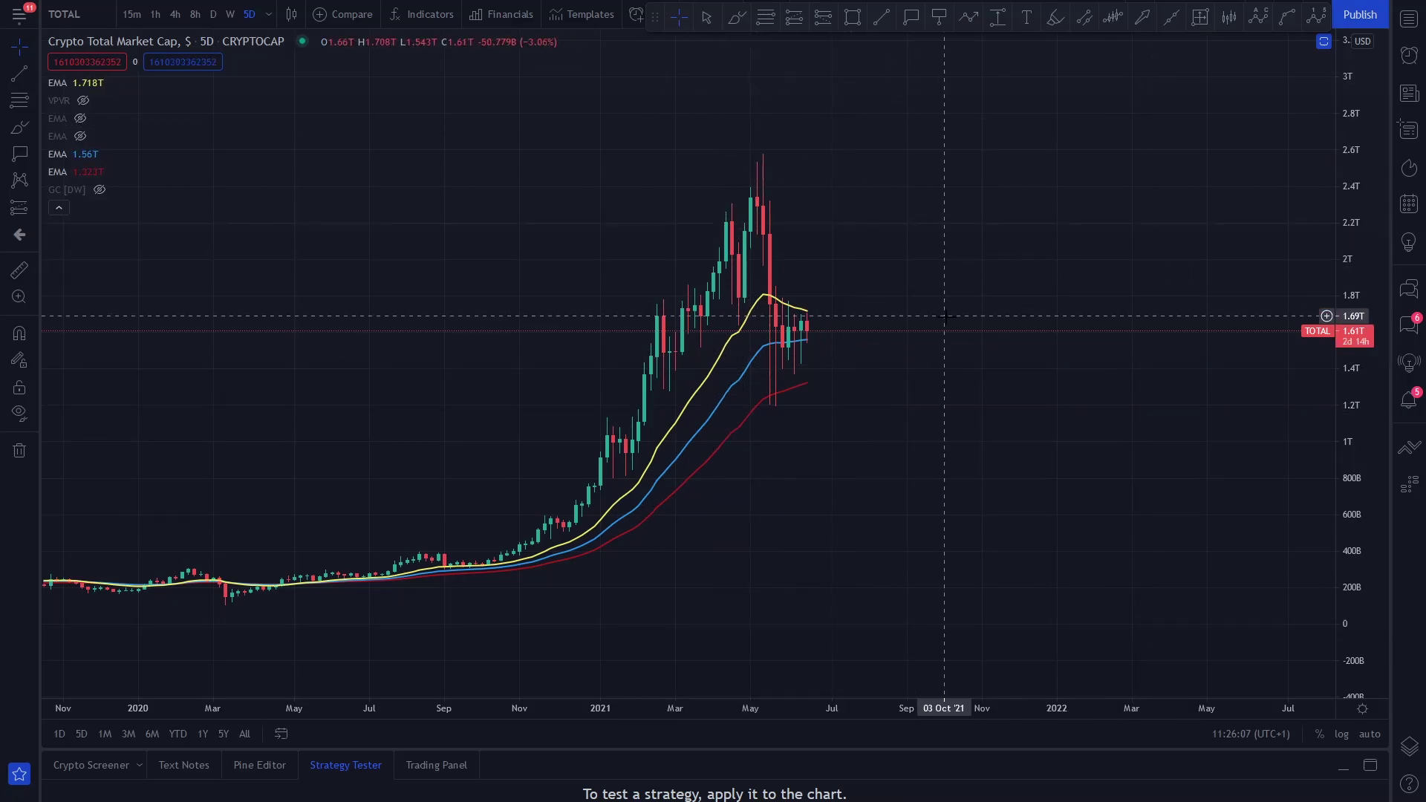
Open the watchlist and load XRPUSDT from it into the chart.
click(1409, 20)
scroll(1040, 346, down, 1)
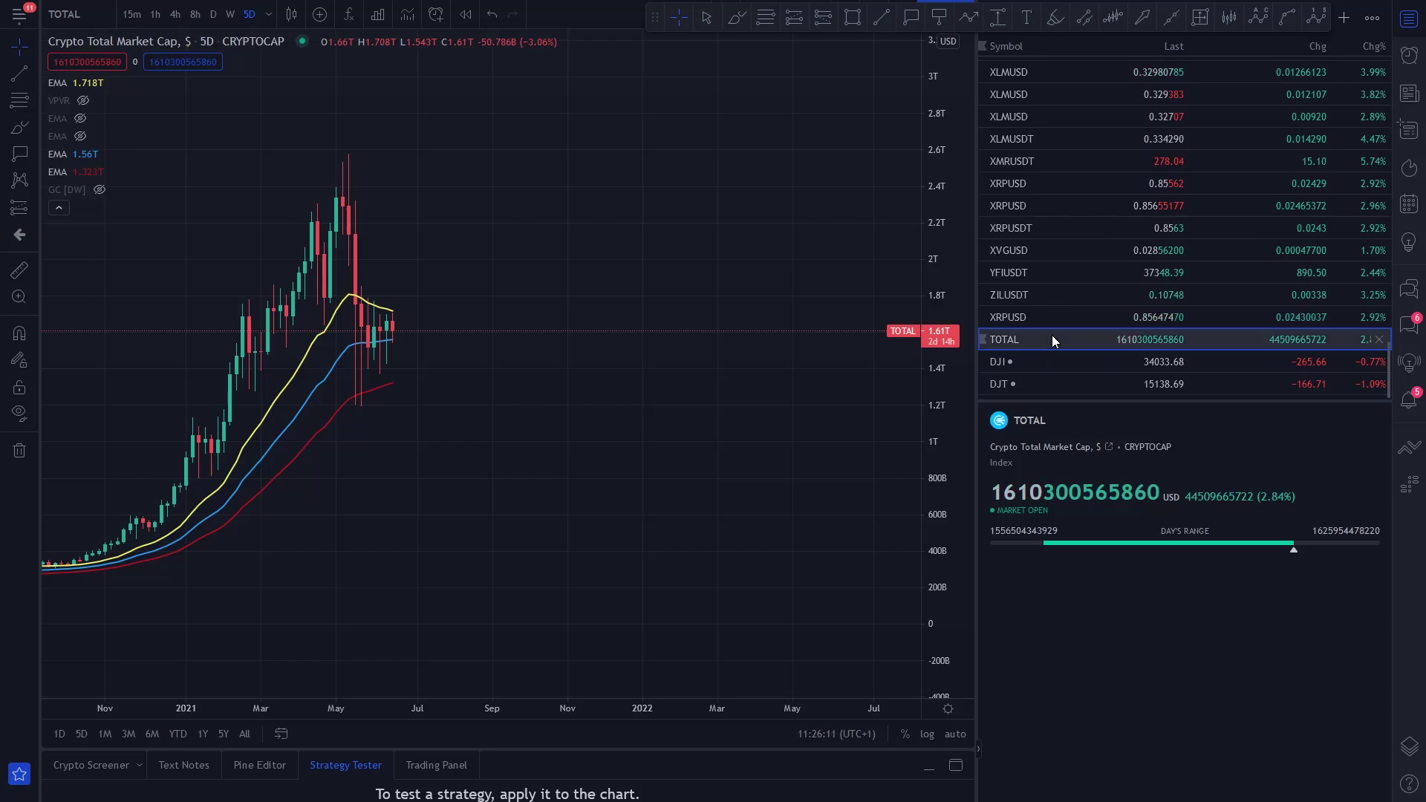
scroll(1052, 336, up, 10)
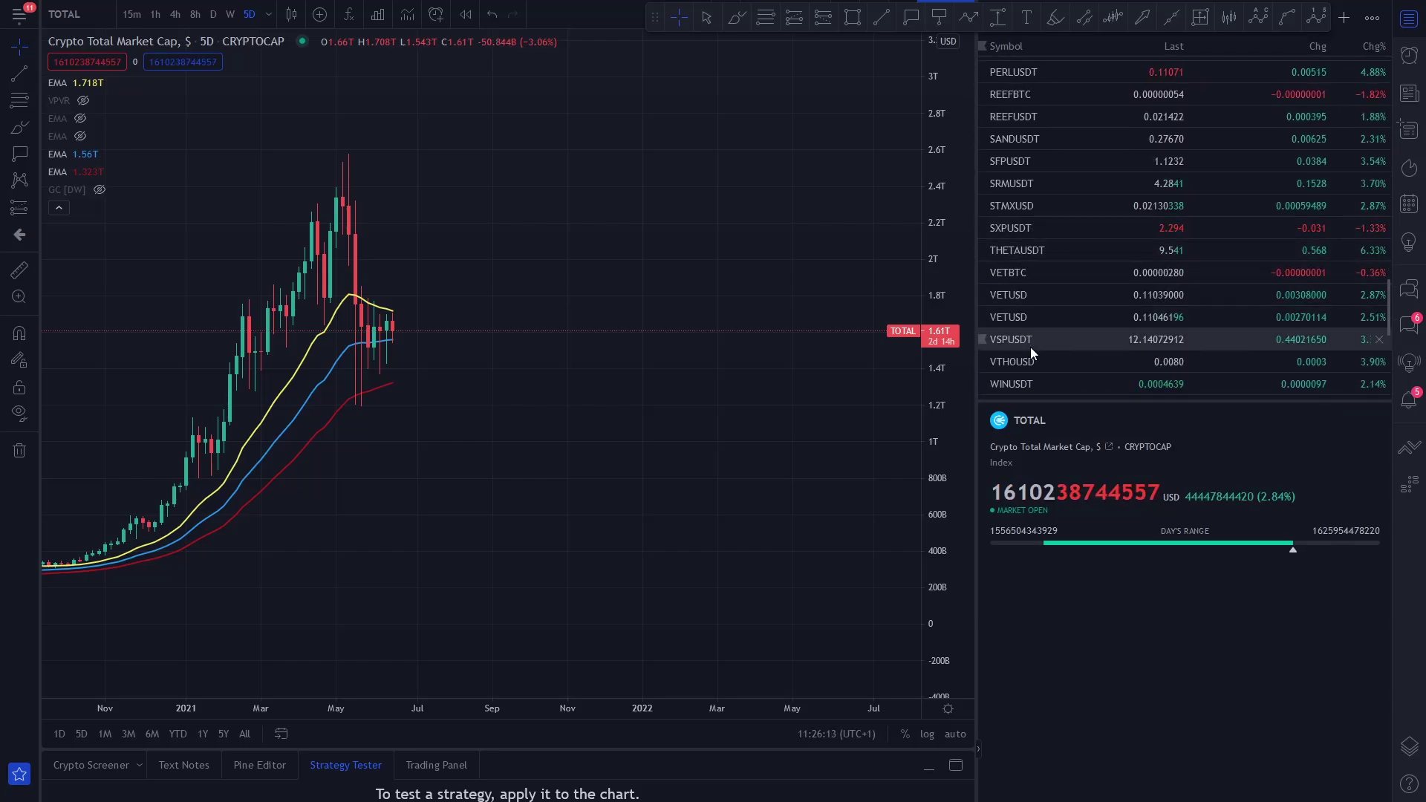
scroll(1033, 330, down, 1)
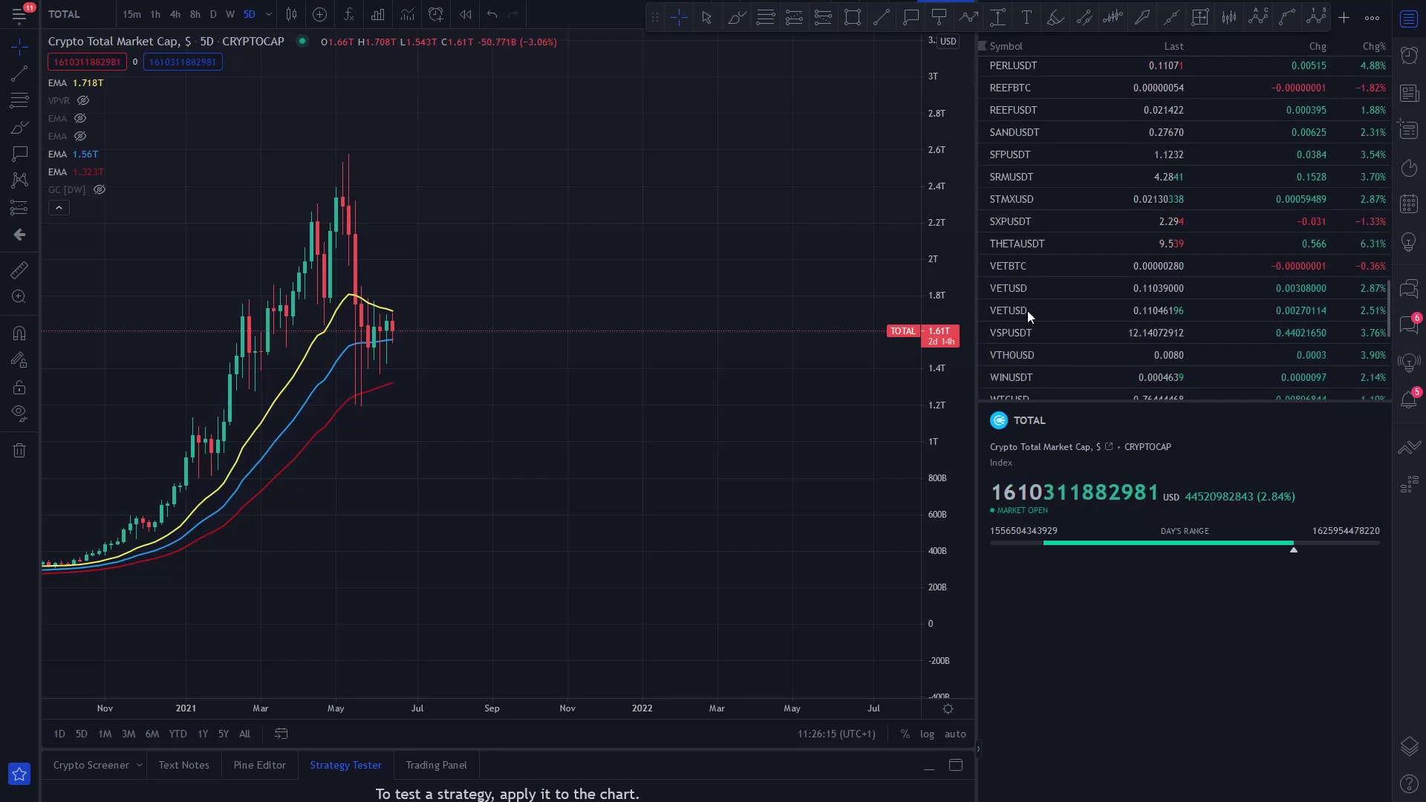
scroll(1027, 311, down, 3)
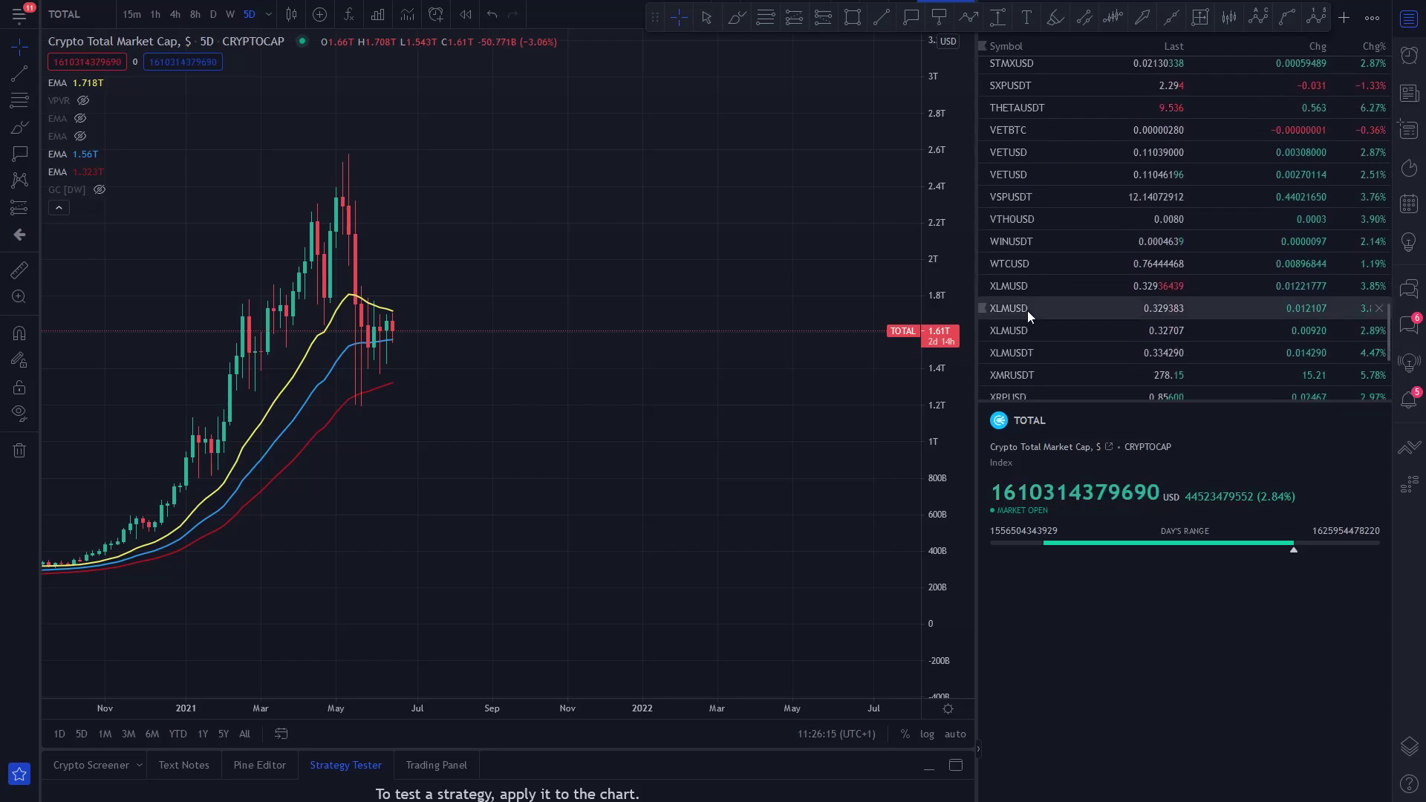
scroll(1034, 349, down, 2)
click(1035, 368)
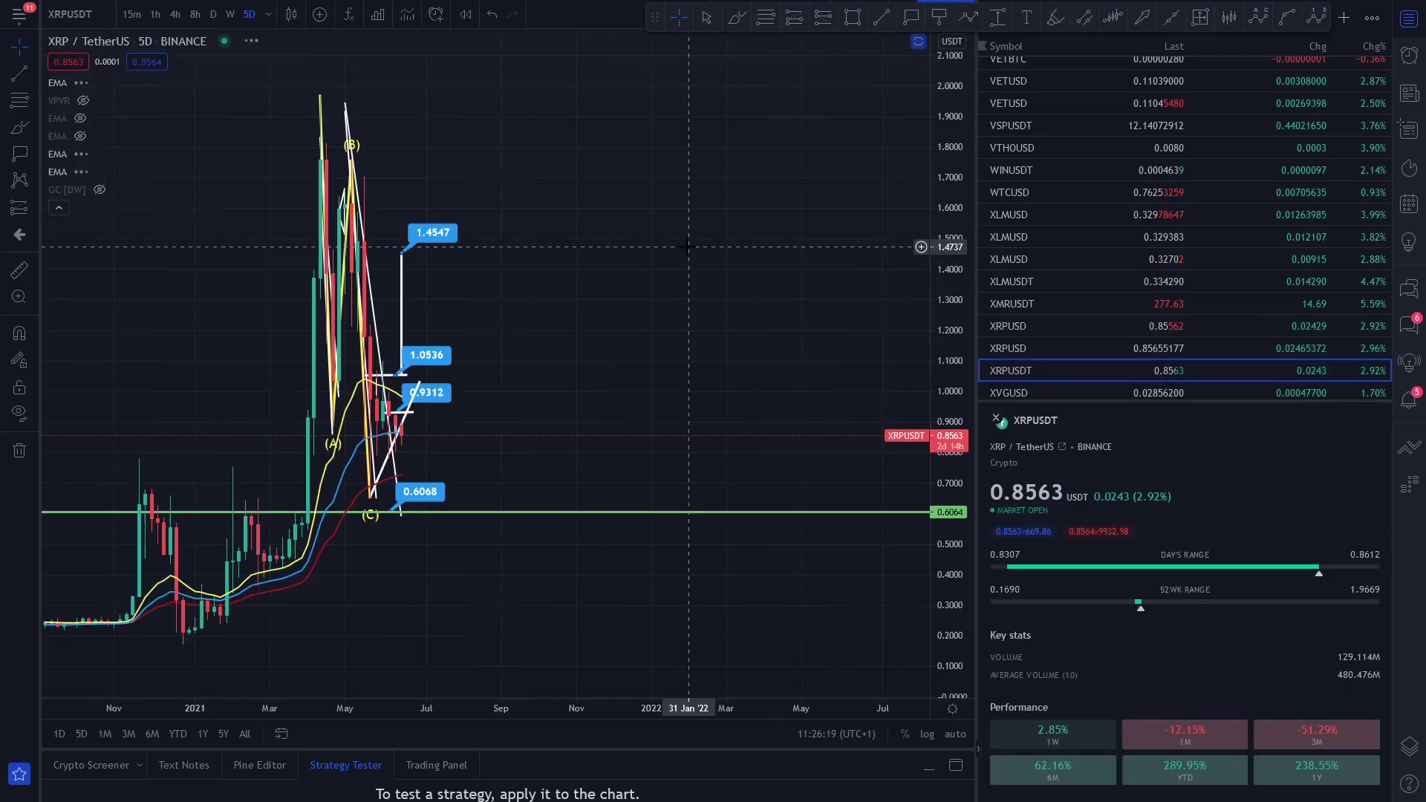
Set the XRPUSDT chart to the 1-hour interval with automatic price scaling and close the watchlist.
click(155, 15)
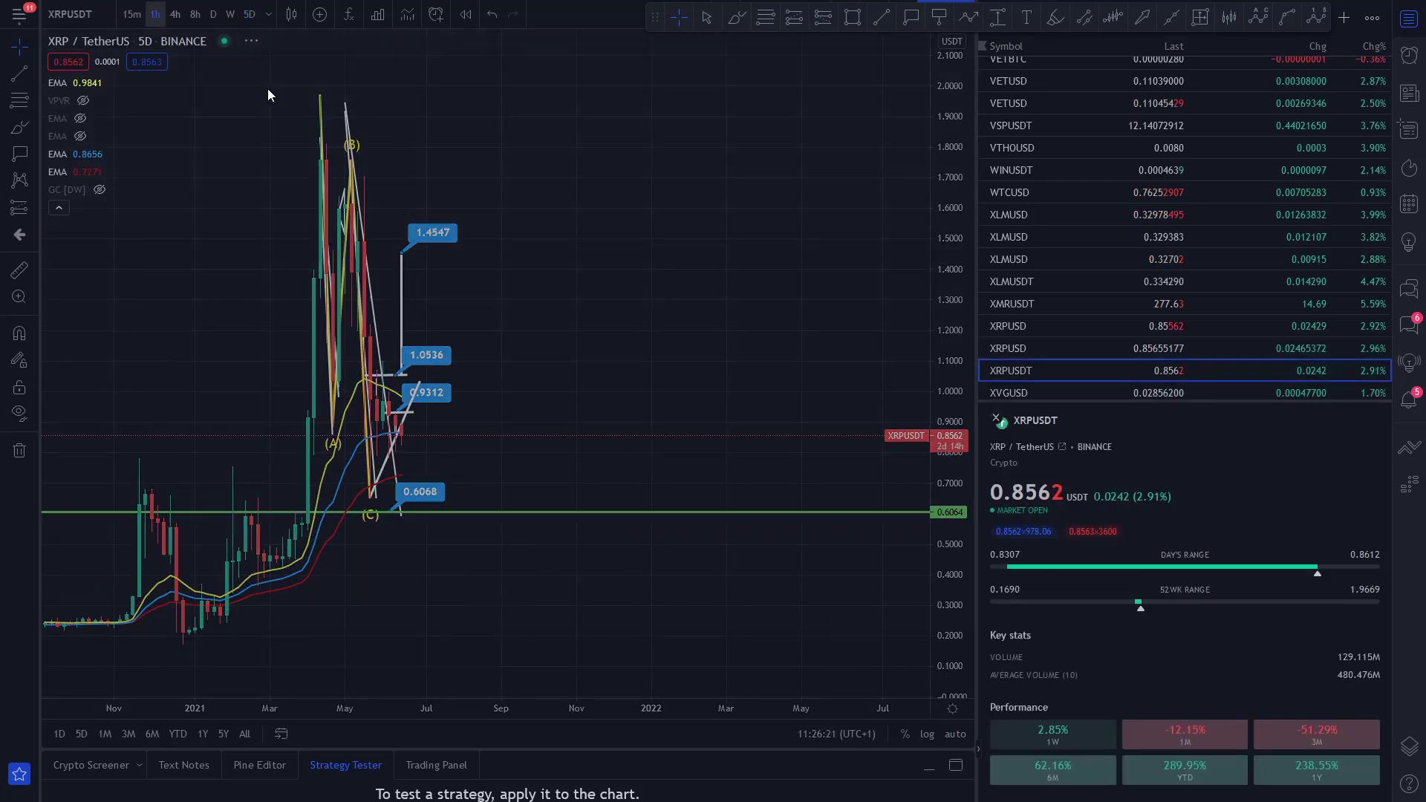
click(949, 739)
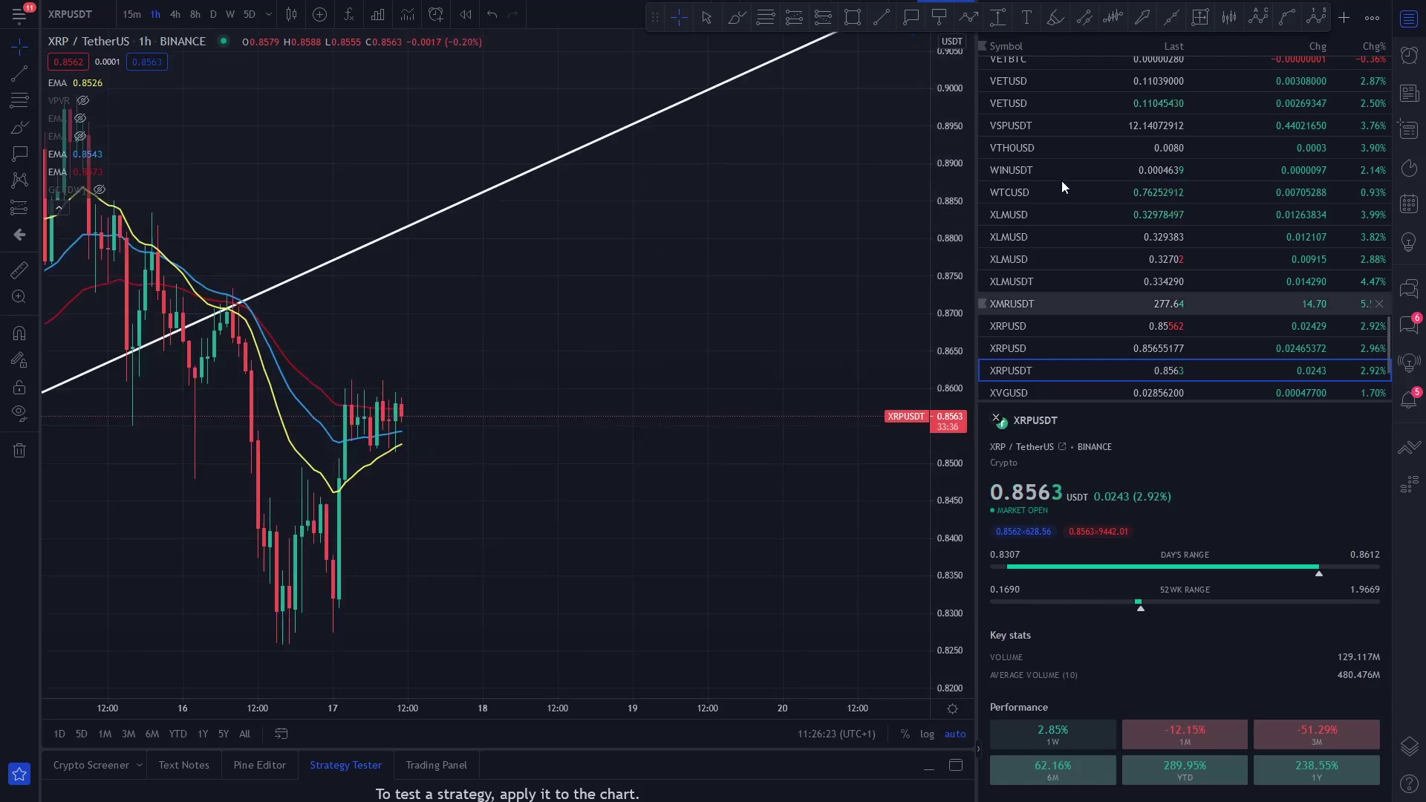
click(1409, 18)
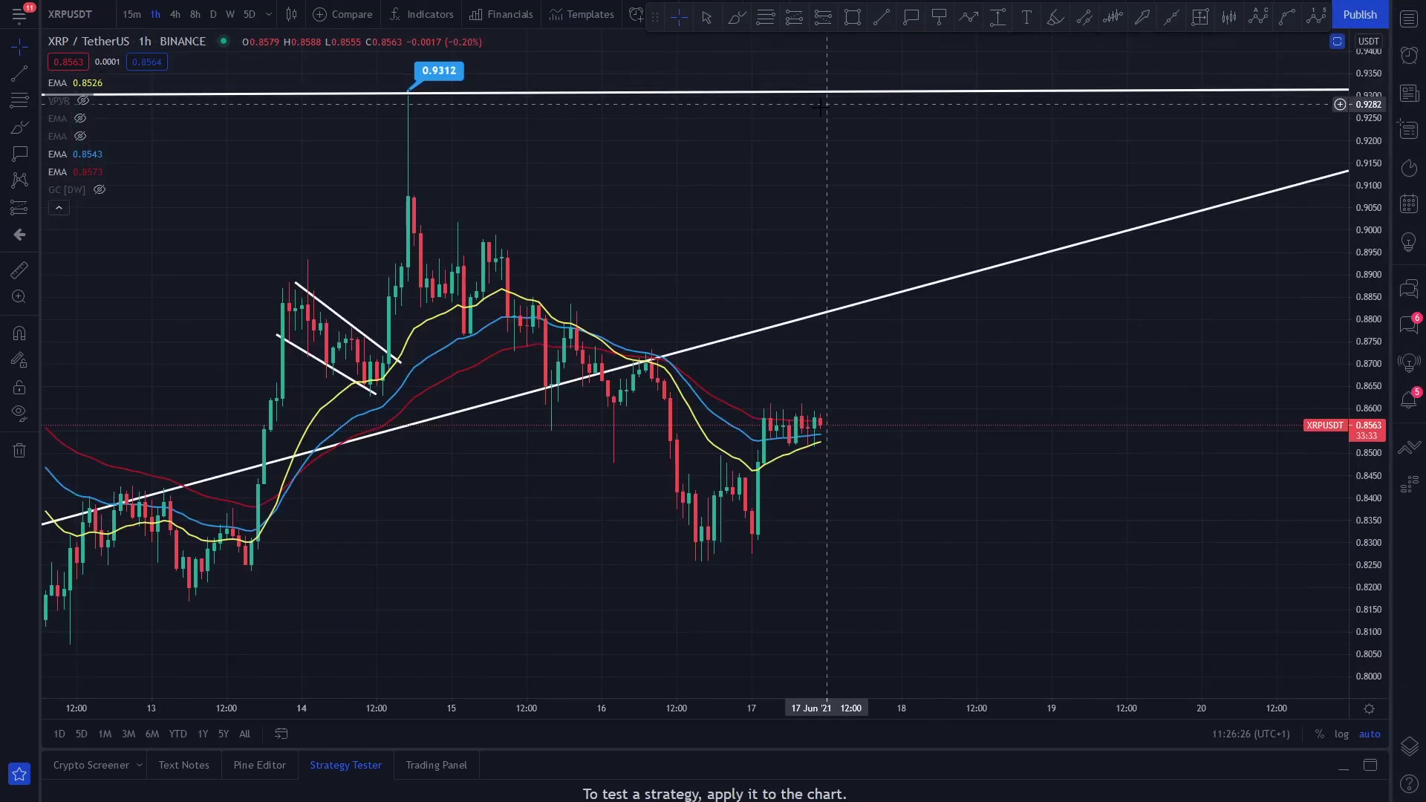
On the 4-hour XRPUSDT chart, hide the blue EMA and collapse the indicator legend.
click(176, 15)
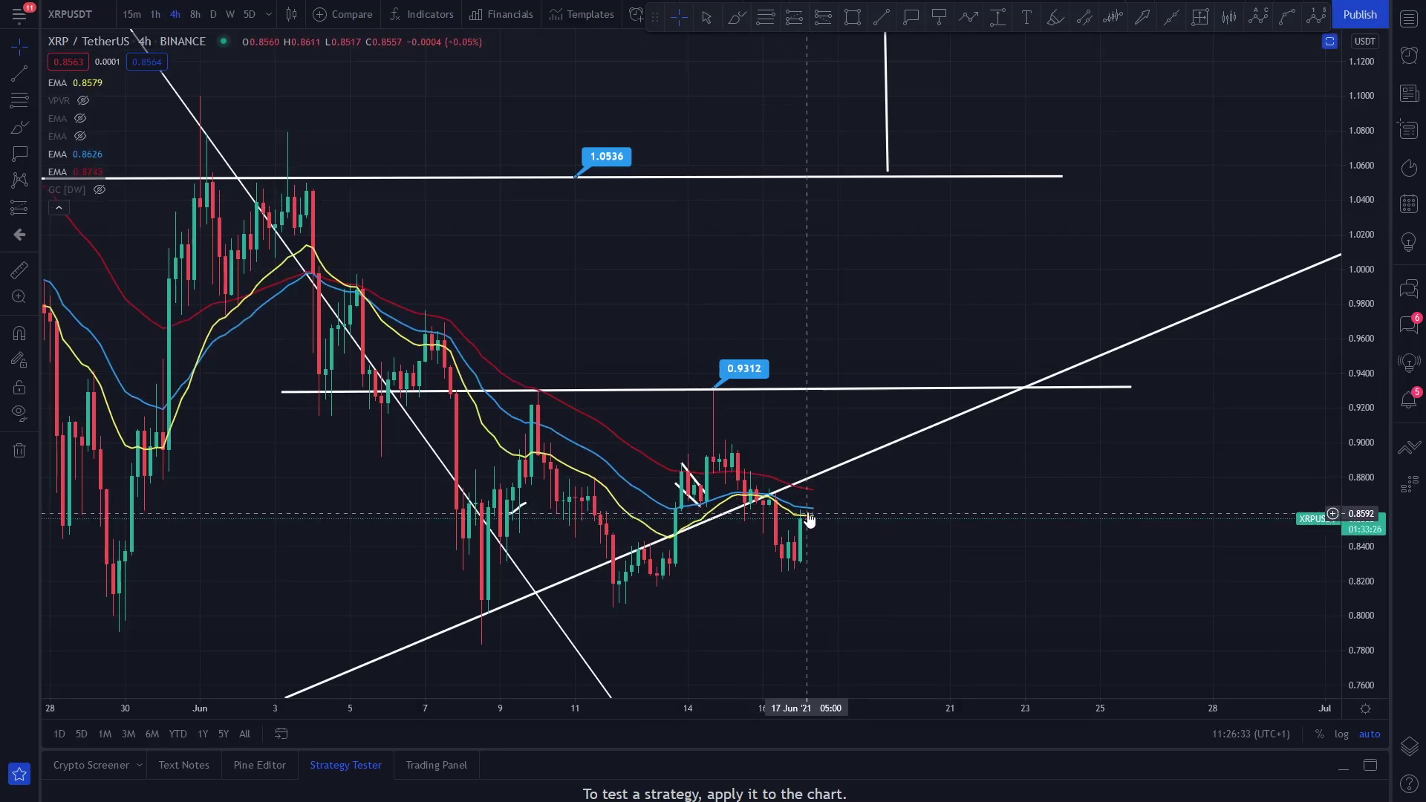
drag(586, 280, 829, 271)
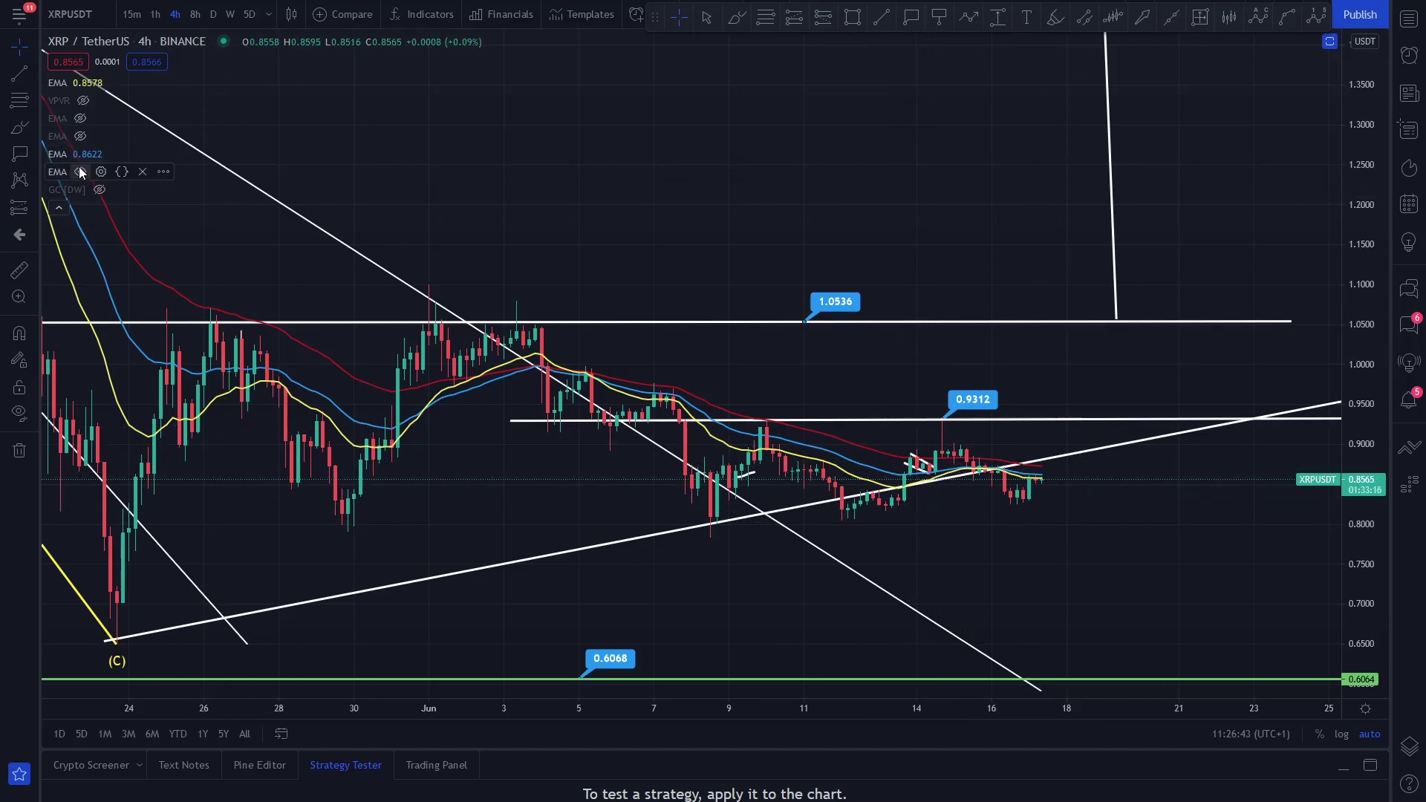
click(78, 155)
click(58, 207)
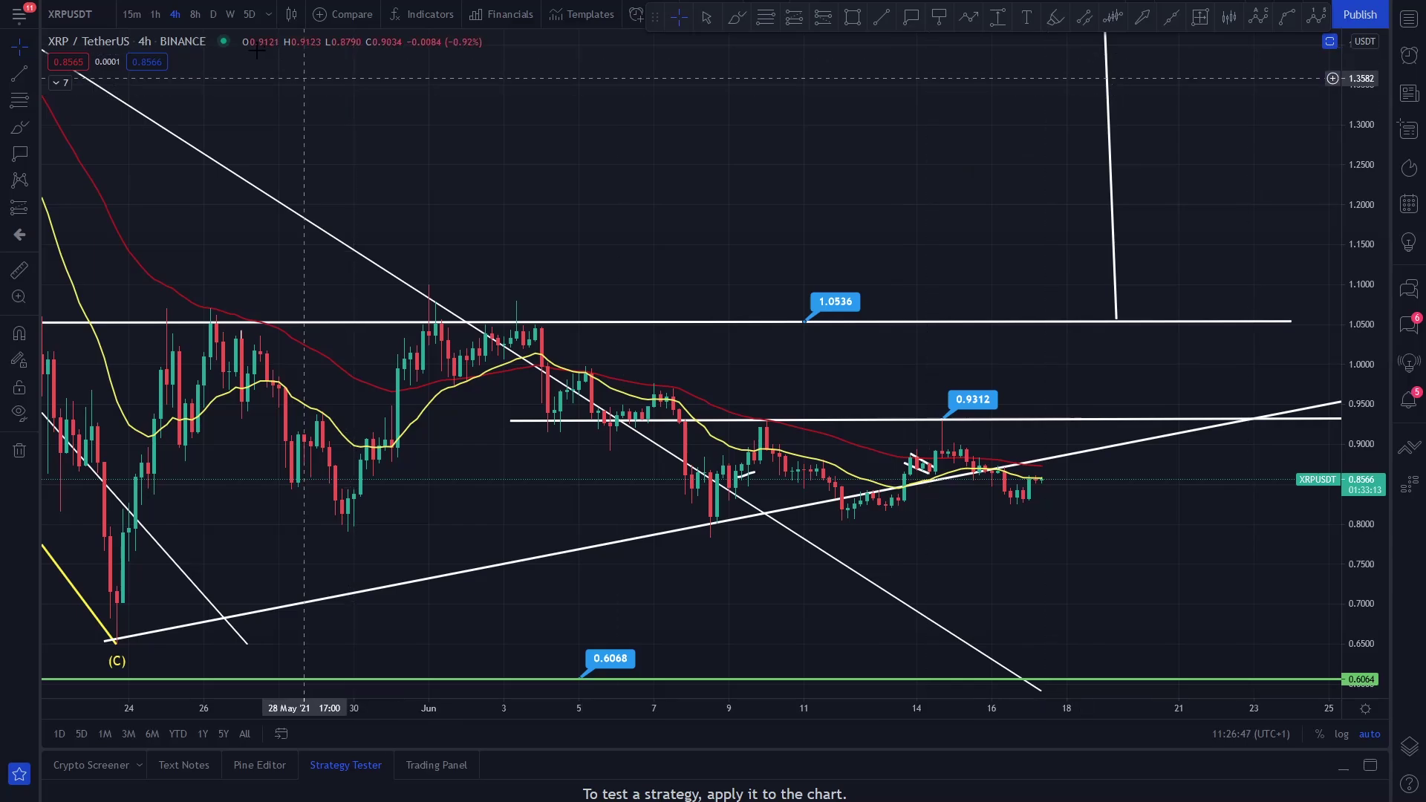
Set the XRPUSDT chart to the 5-day interval and compress its price and time scales to show the full history.
click(249, 14)
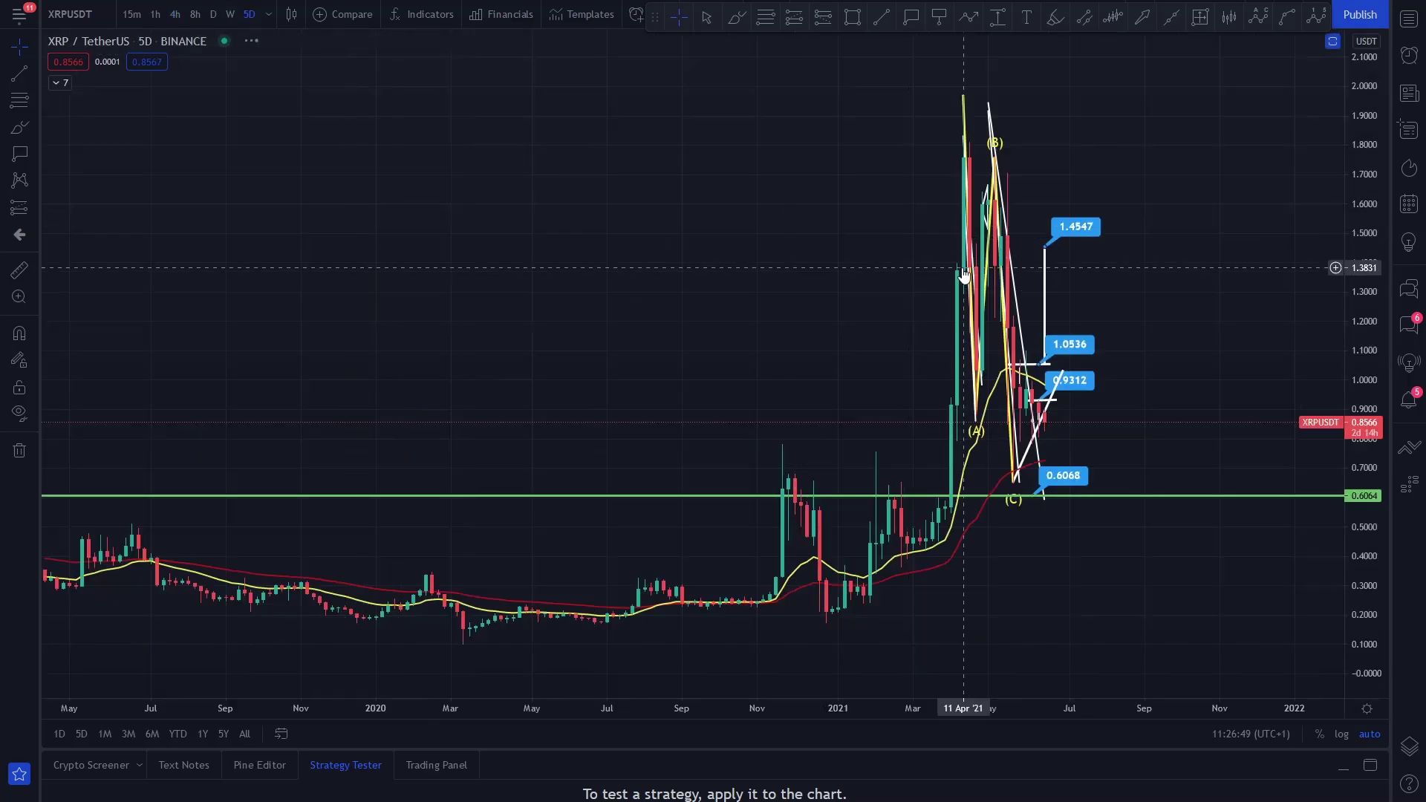
scroll(494, 330, up, 3)
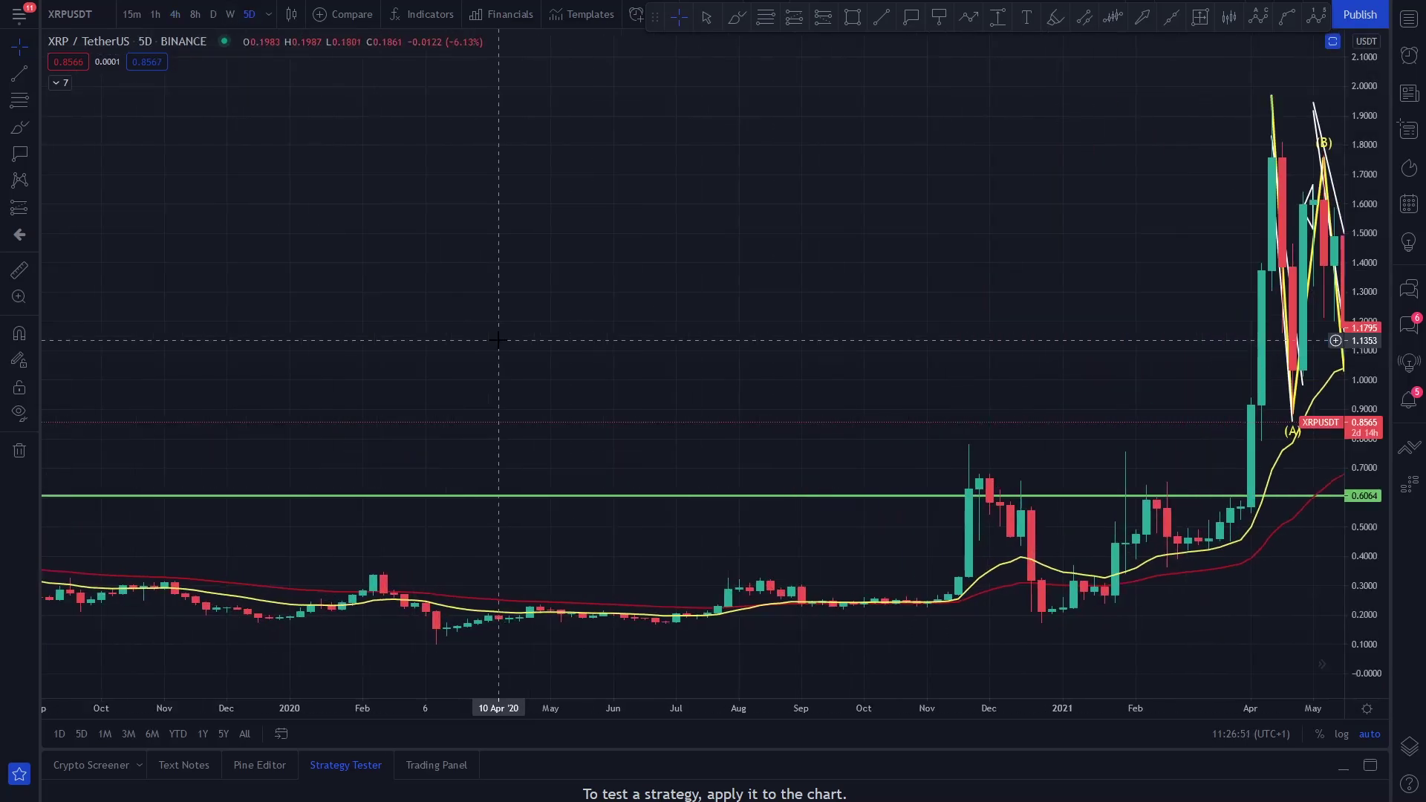
scroll(498, 340, down, 4)
scroll(498, 339, down, 2)
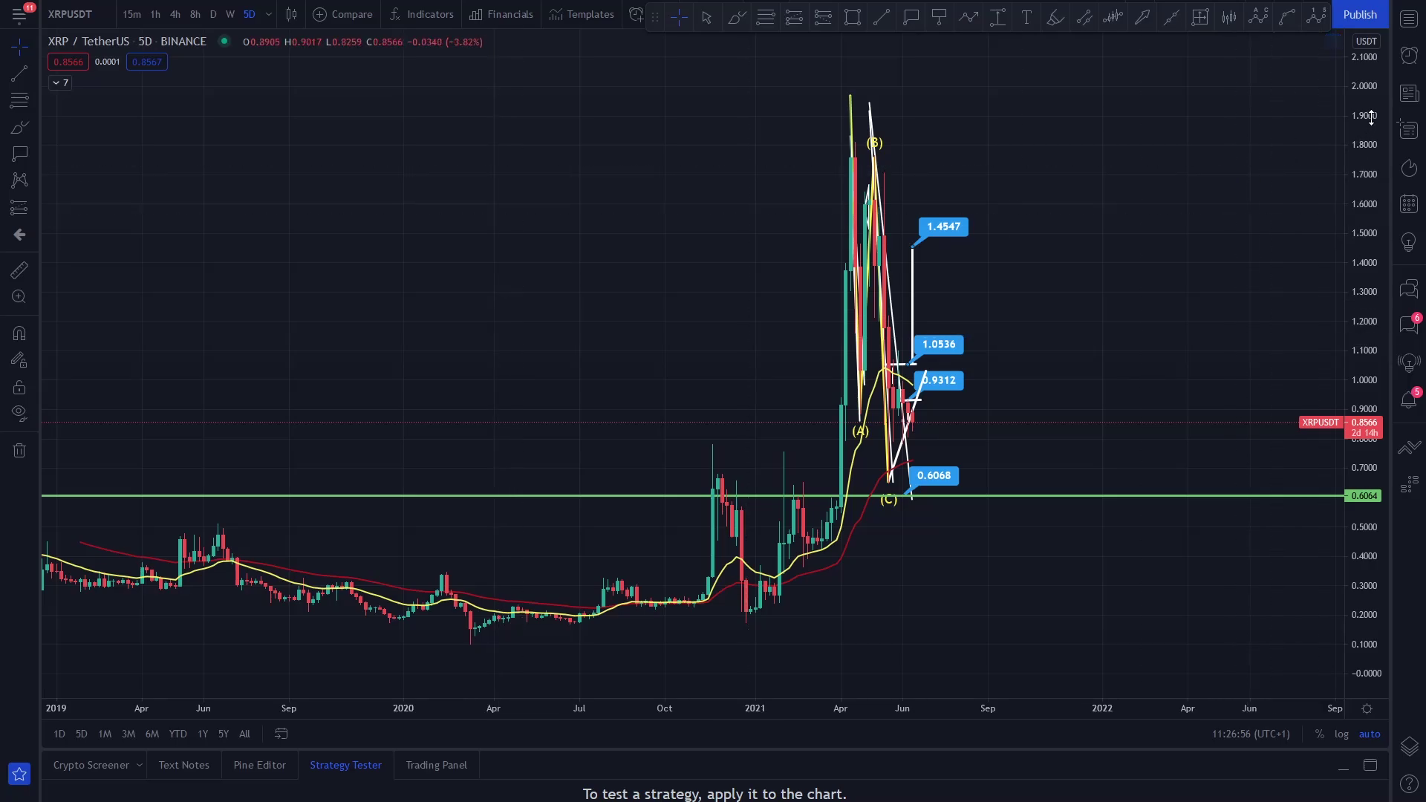
drag(1371, 117, 1371, 298)
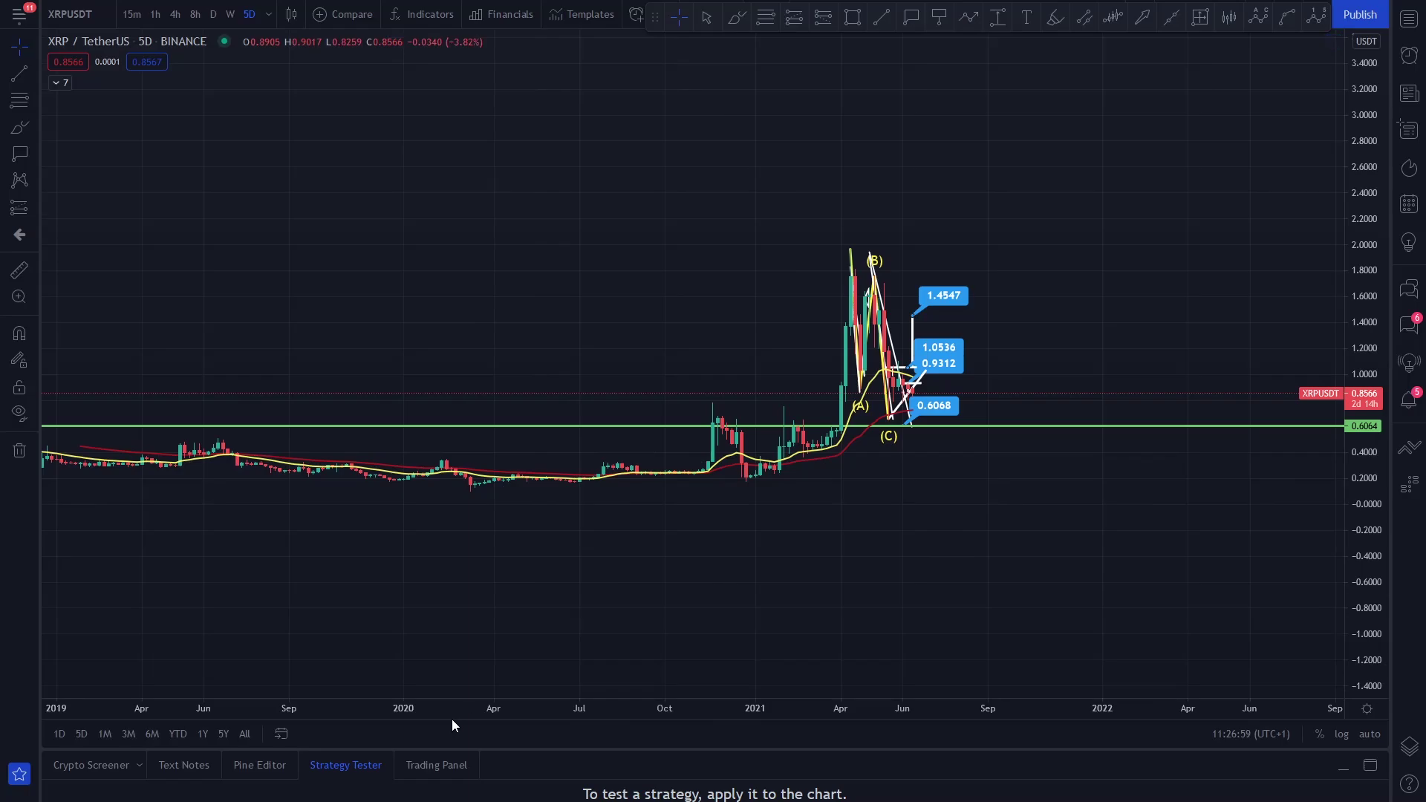
drag(619, 709, 1159, 709)
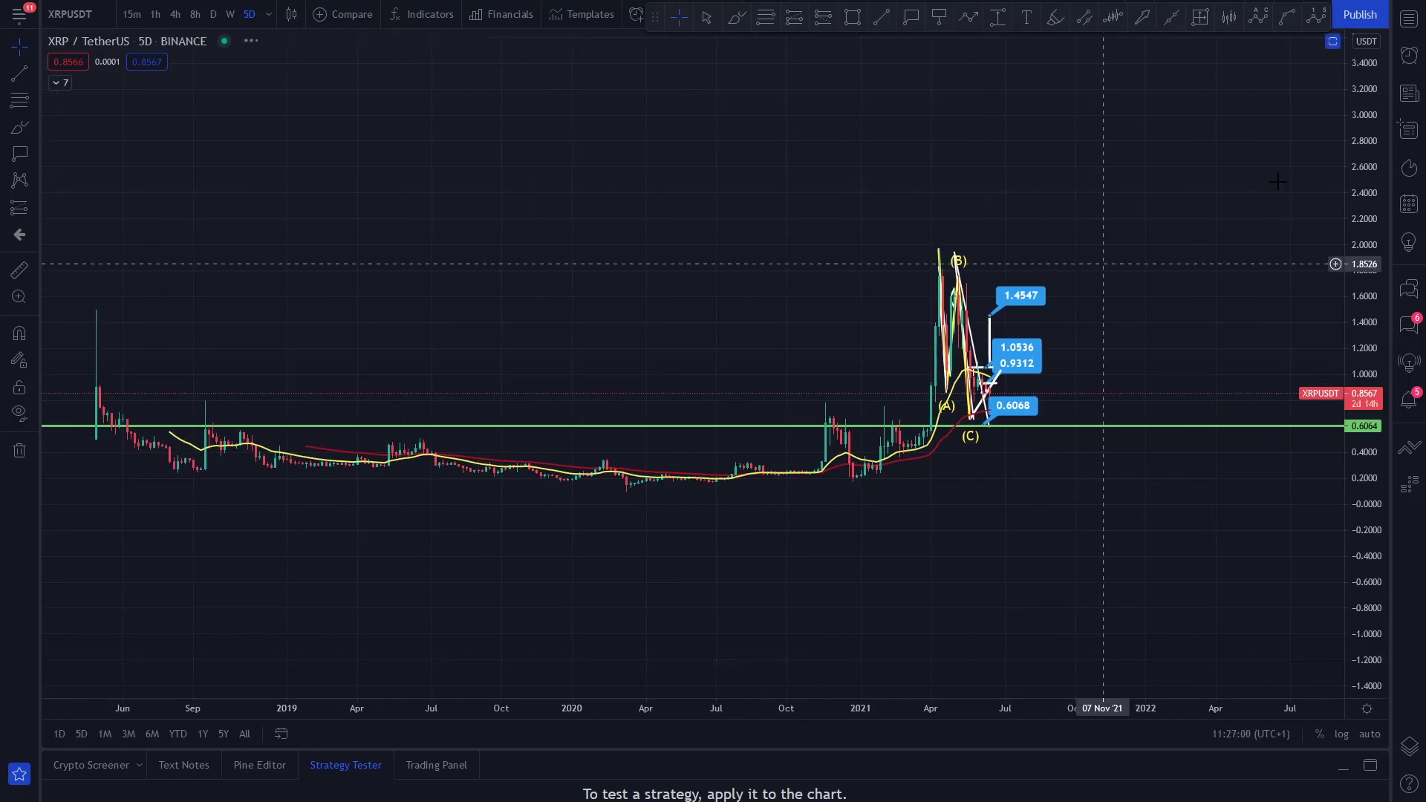
Open the watchlist and load BTCUSD from it into the chart.
click(1411, 20)
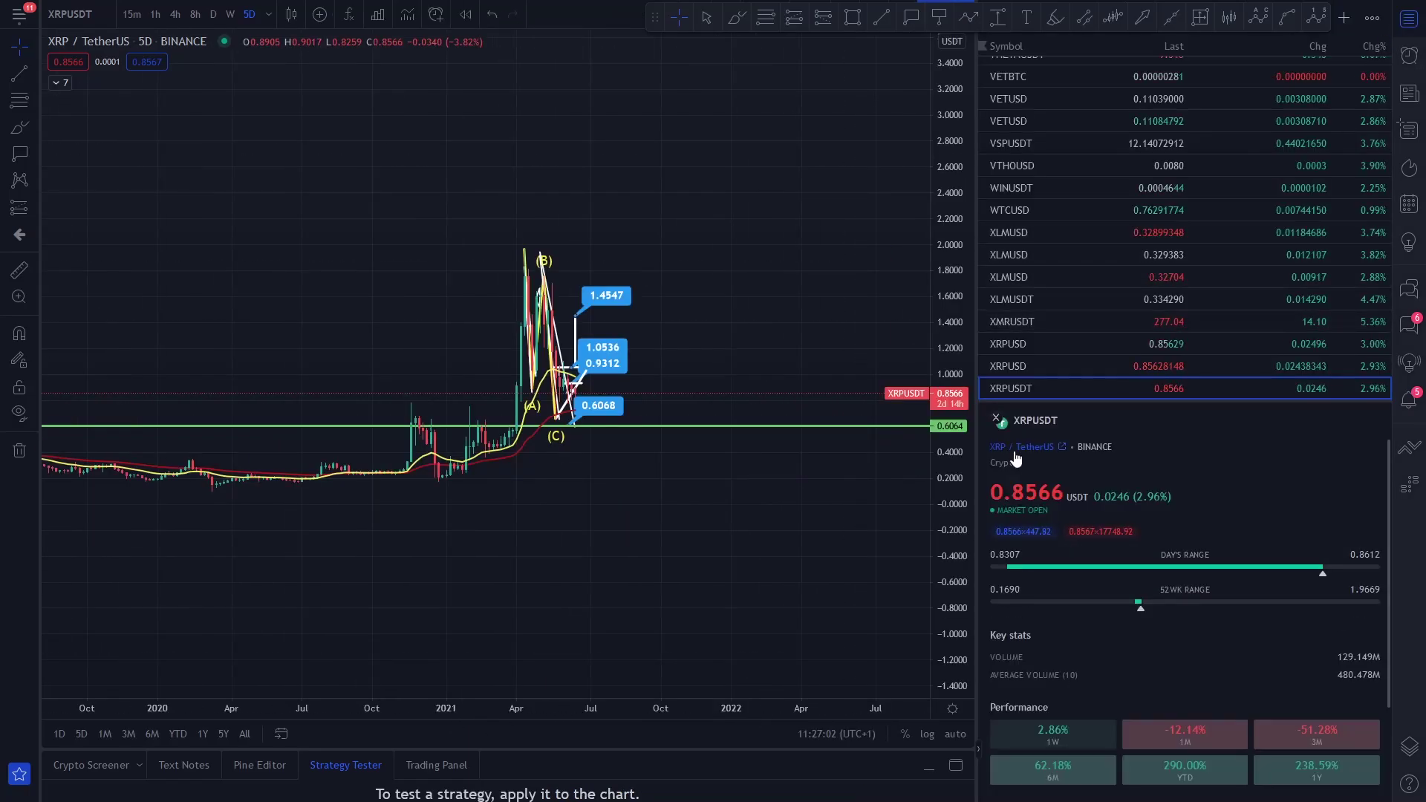
click(1022, 369)
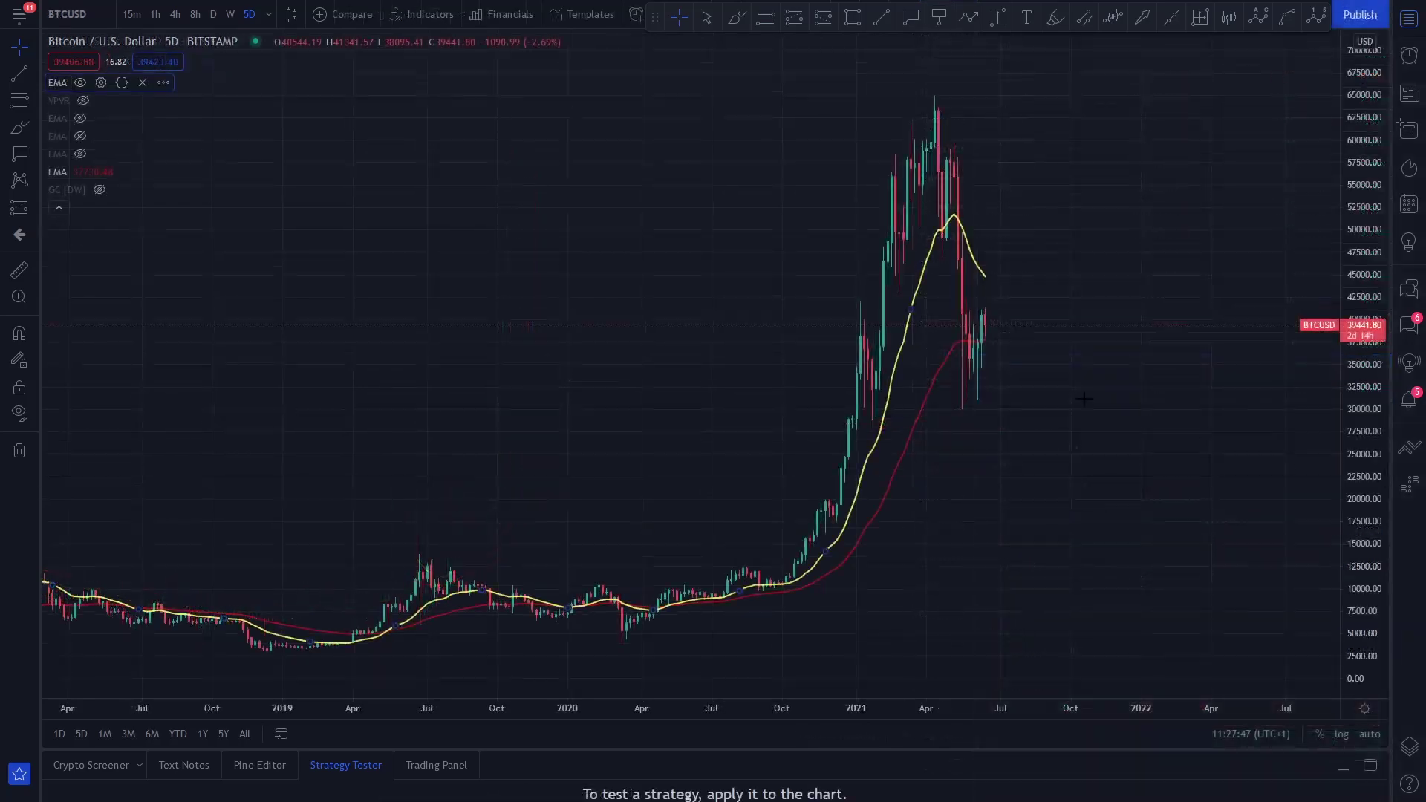
Show the hidden GC [DW] Gaussian Channel on the 5-day BTCUSD chart and collapse the indicator legend.
drag(586, 262, 546, 260)
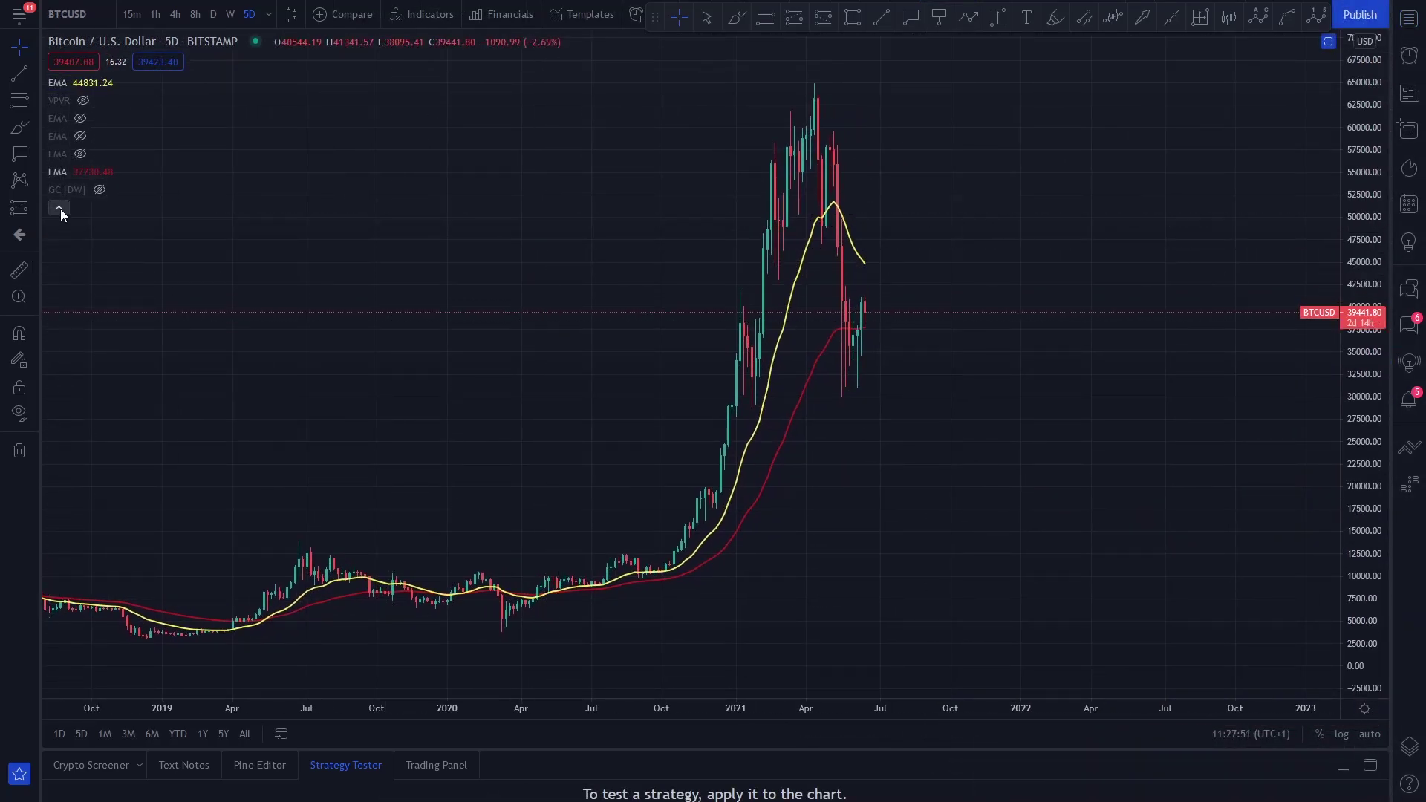
click(98, 189)
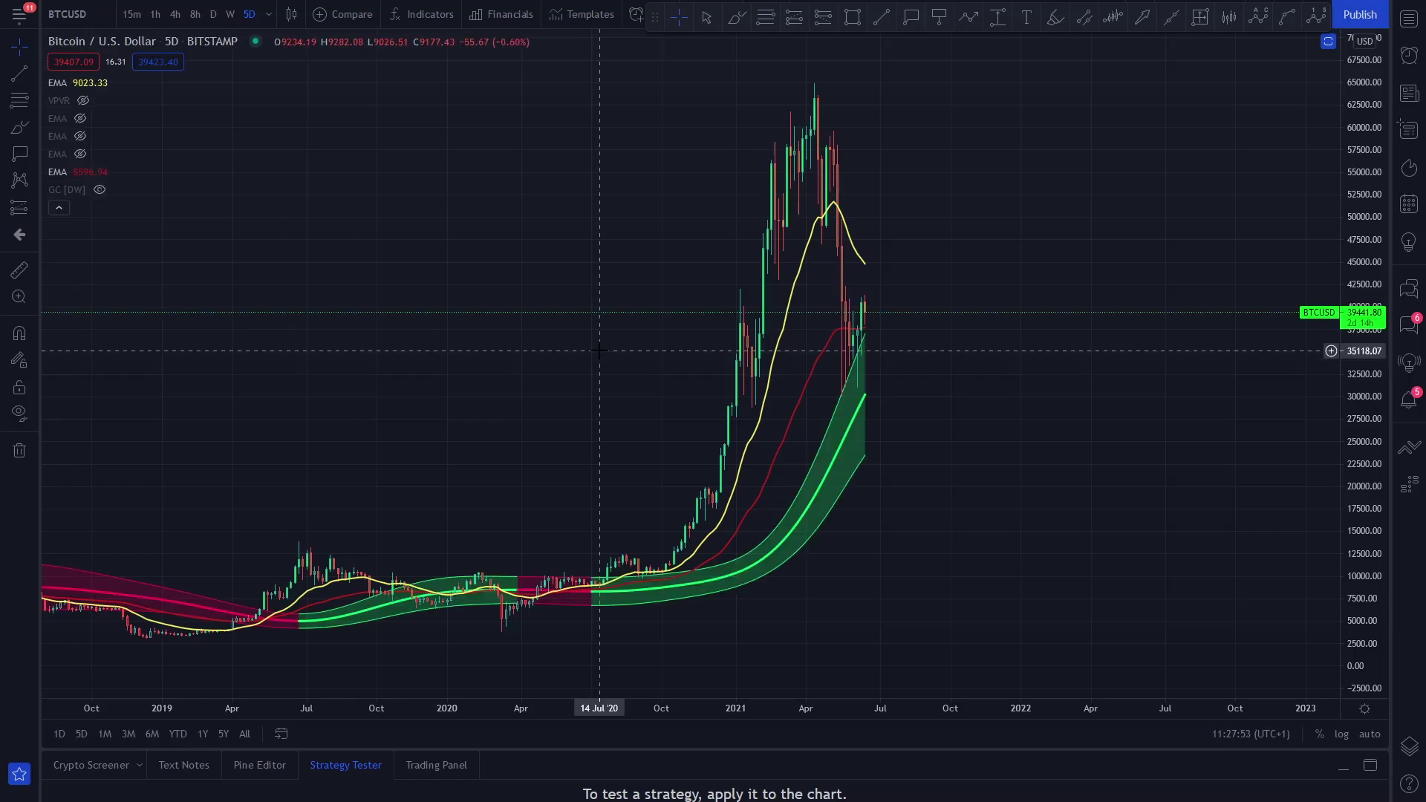
click(59, 208)
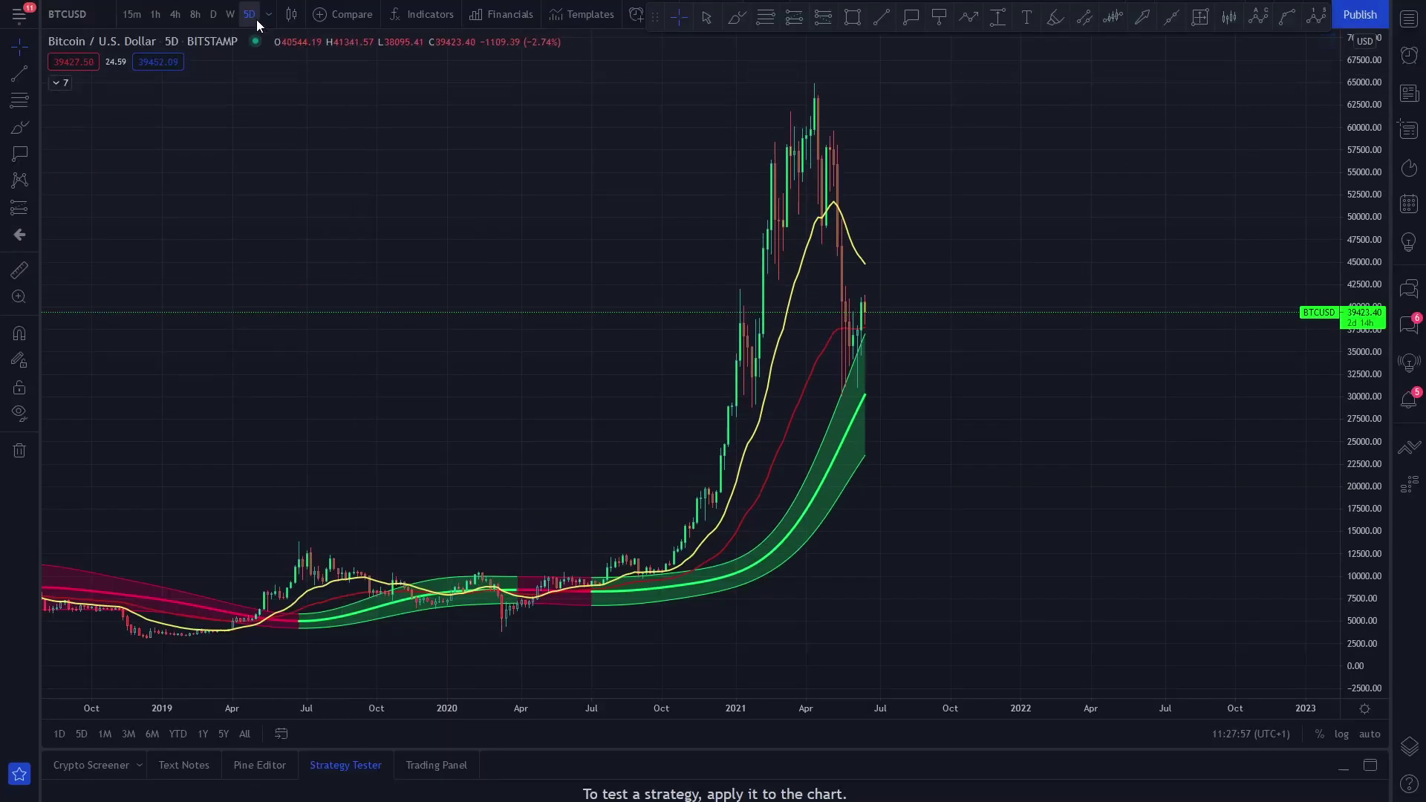
Examine how the BTCUSD price and EMAs move relative to the Gaussian Channel between 2017 and 2021.
drag(570, 230, 754, 236)
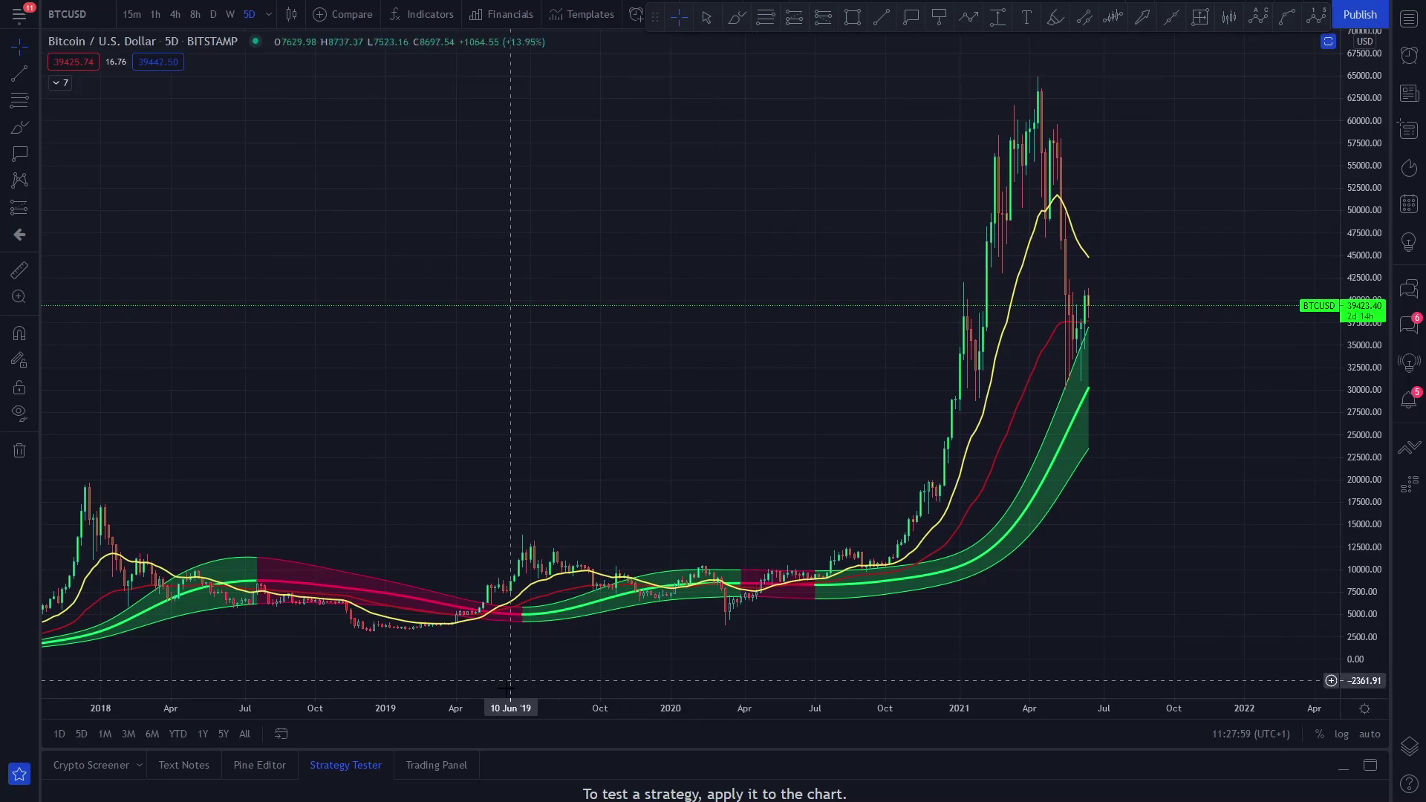
drag(485, 710, 677, 709)
drag(694, 428, 690, 319)
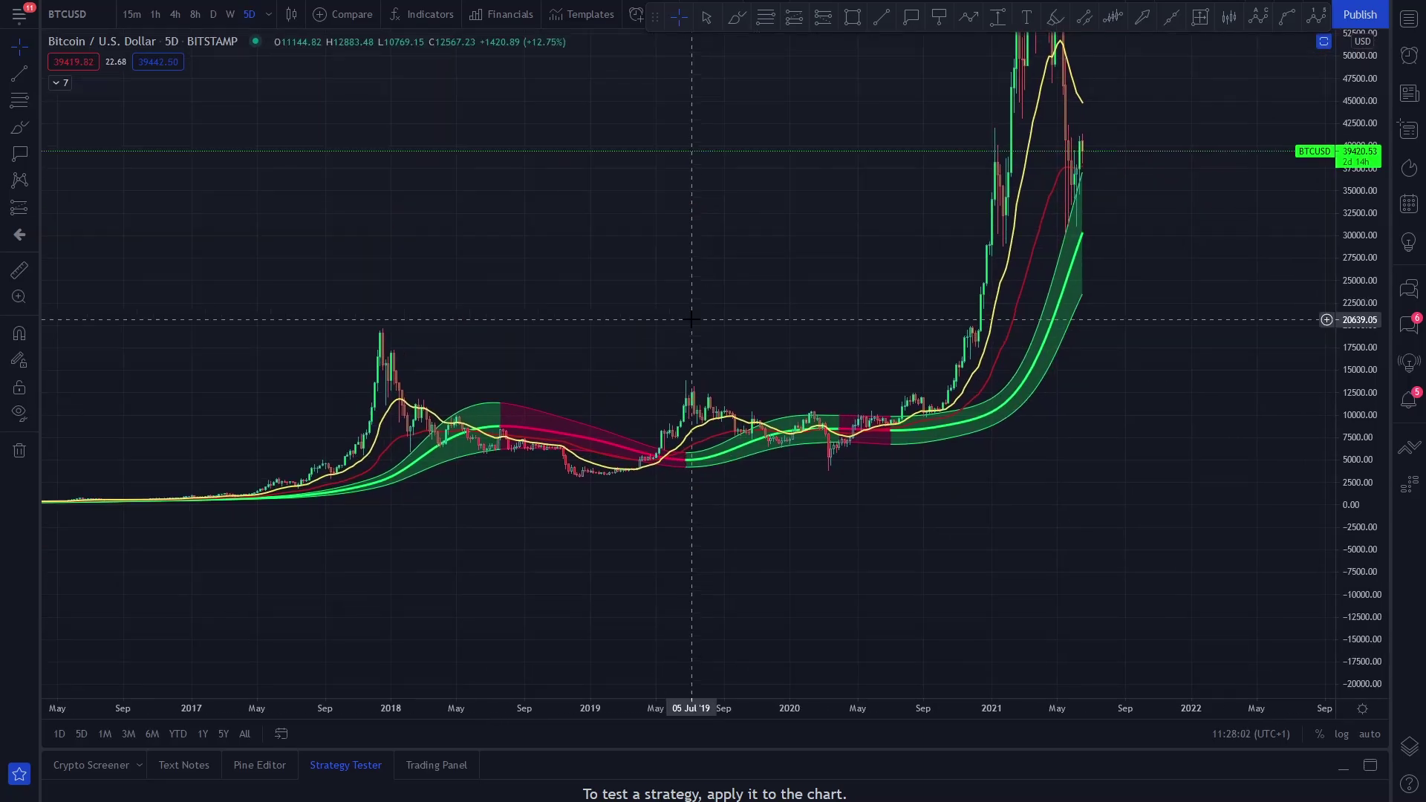
drag(1357, 349, 1358, 416)
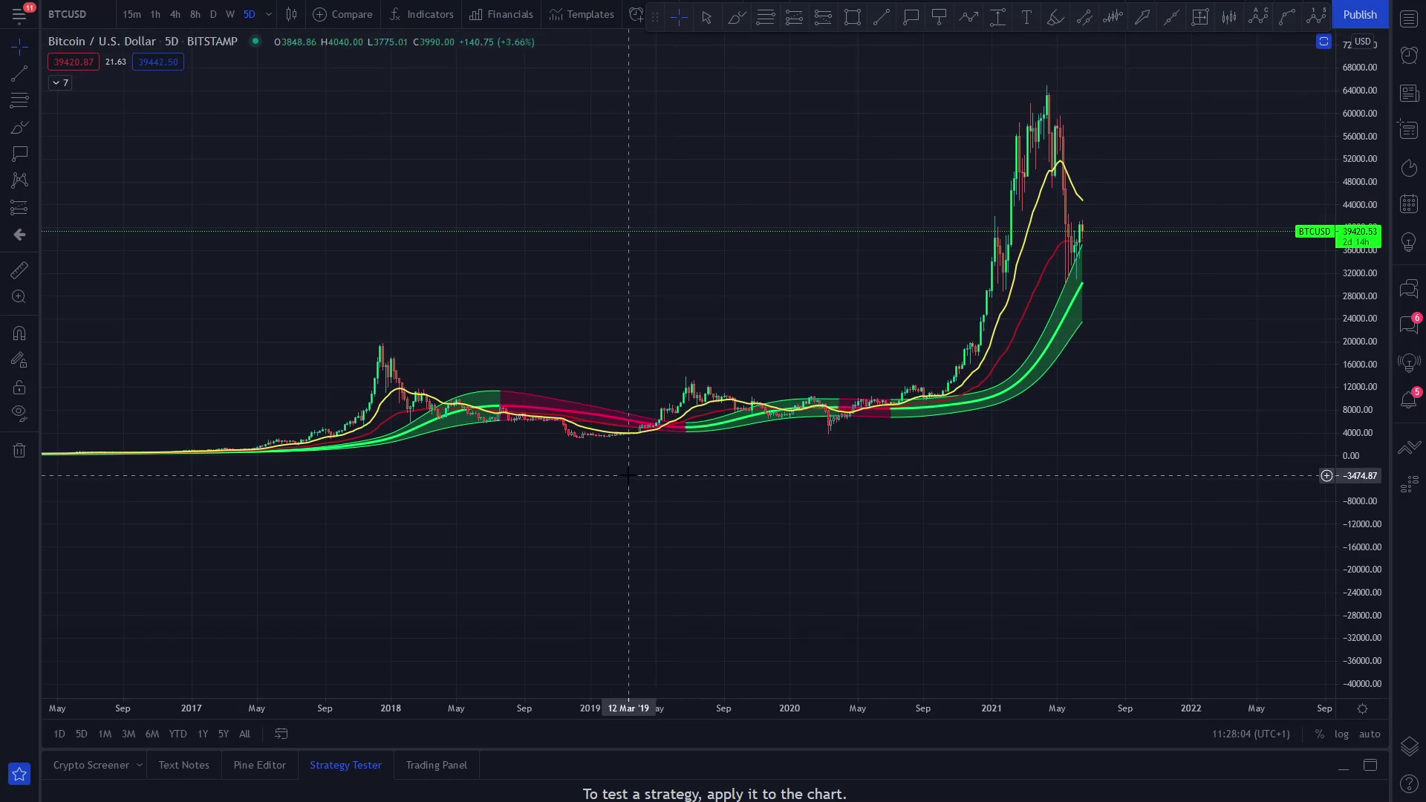
drag(628, 476, 615, 488)
drag(1366, 357, 1366, 327)
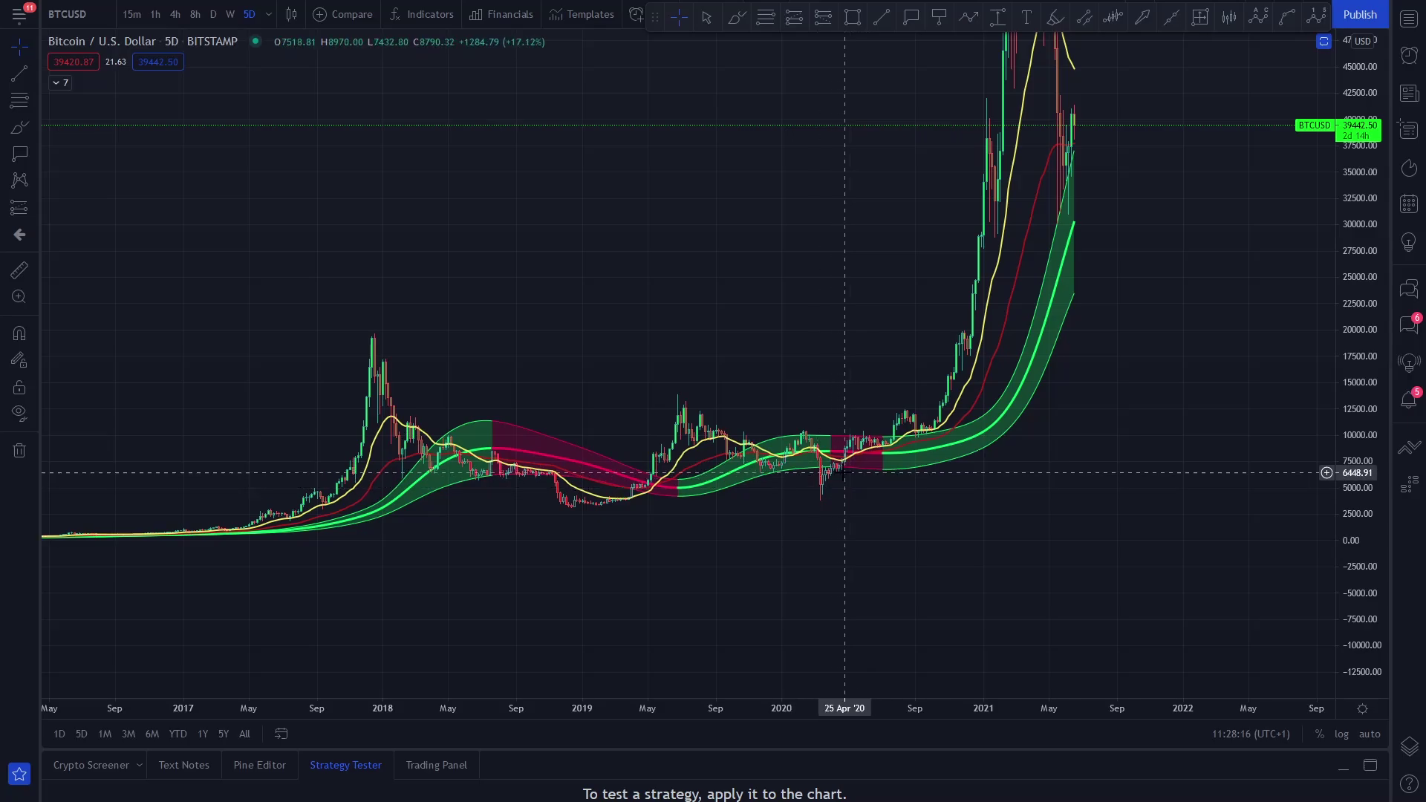
drag(950, 532, 828, 545)
scroll(877, 499, up, 5)
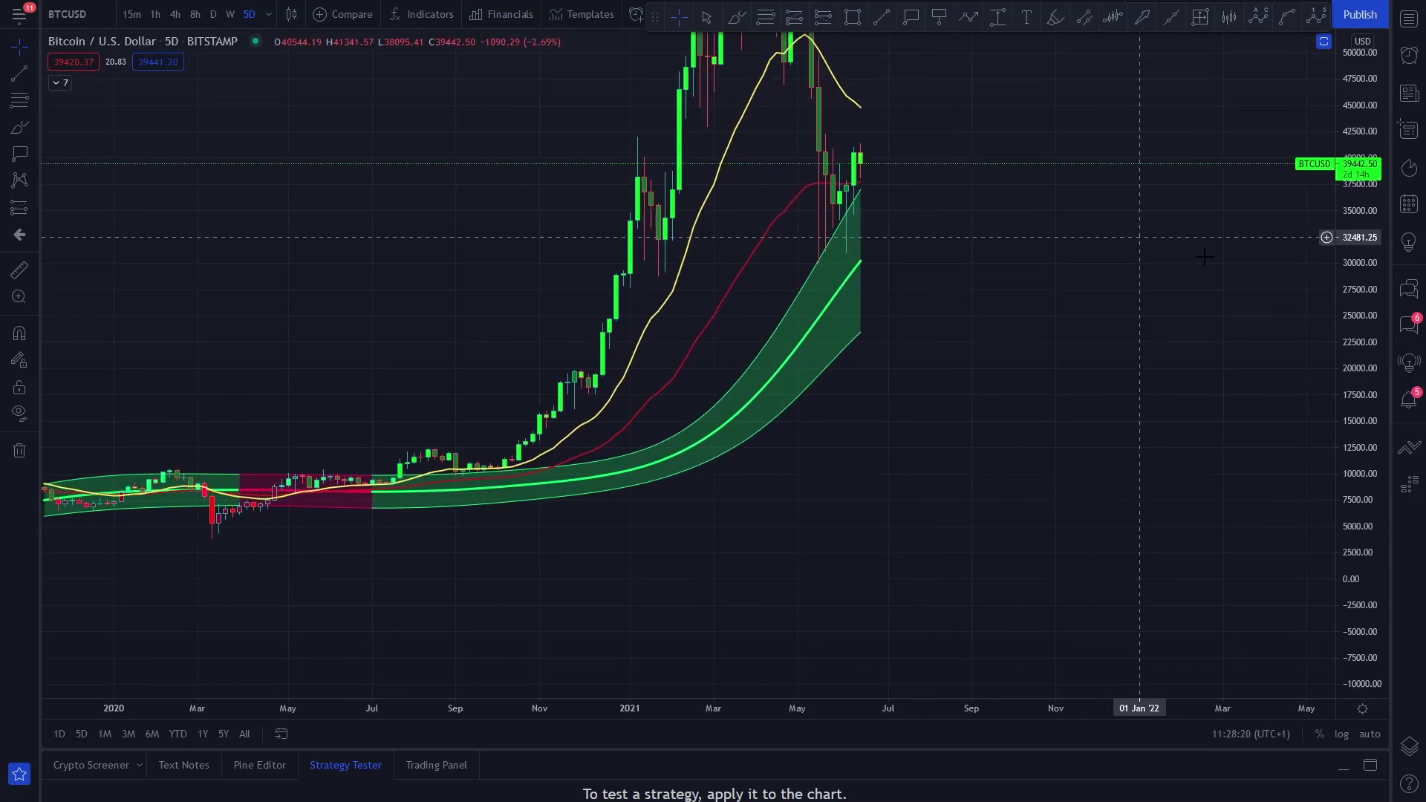
Look back through the BTCUSD chart from the 2021 peak to 2016, following the Gaussian Channel's green and red phases.
double_click(1350, 218)
drag(706, 113, 582, 100)
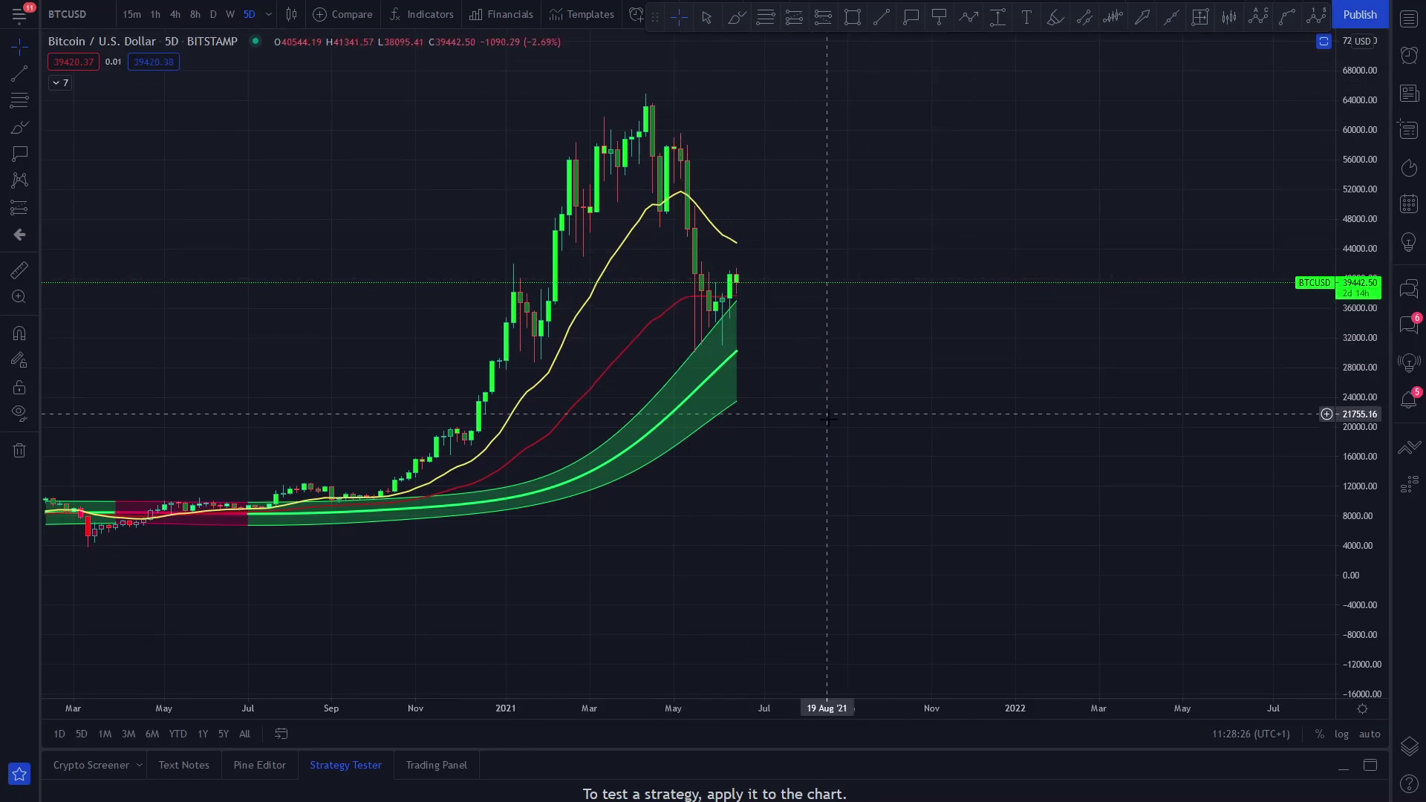
drag(566, 541, 822, 548)
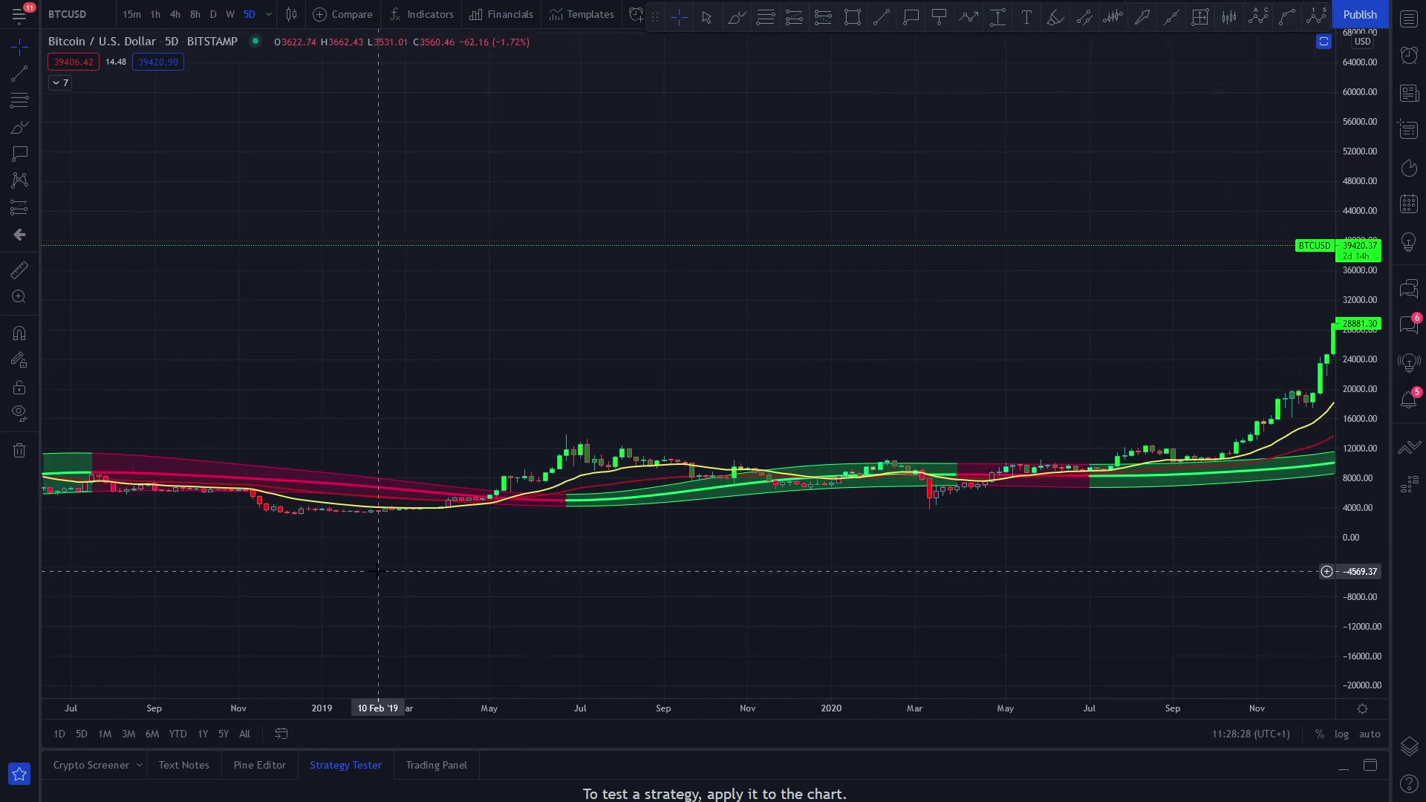
drag(376, 573, 923, 573)
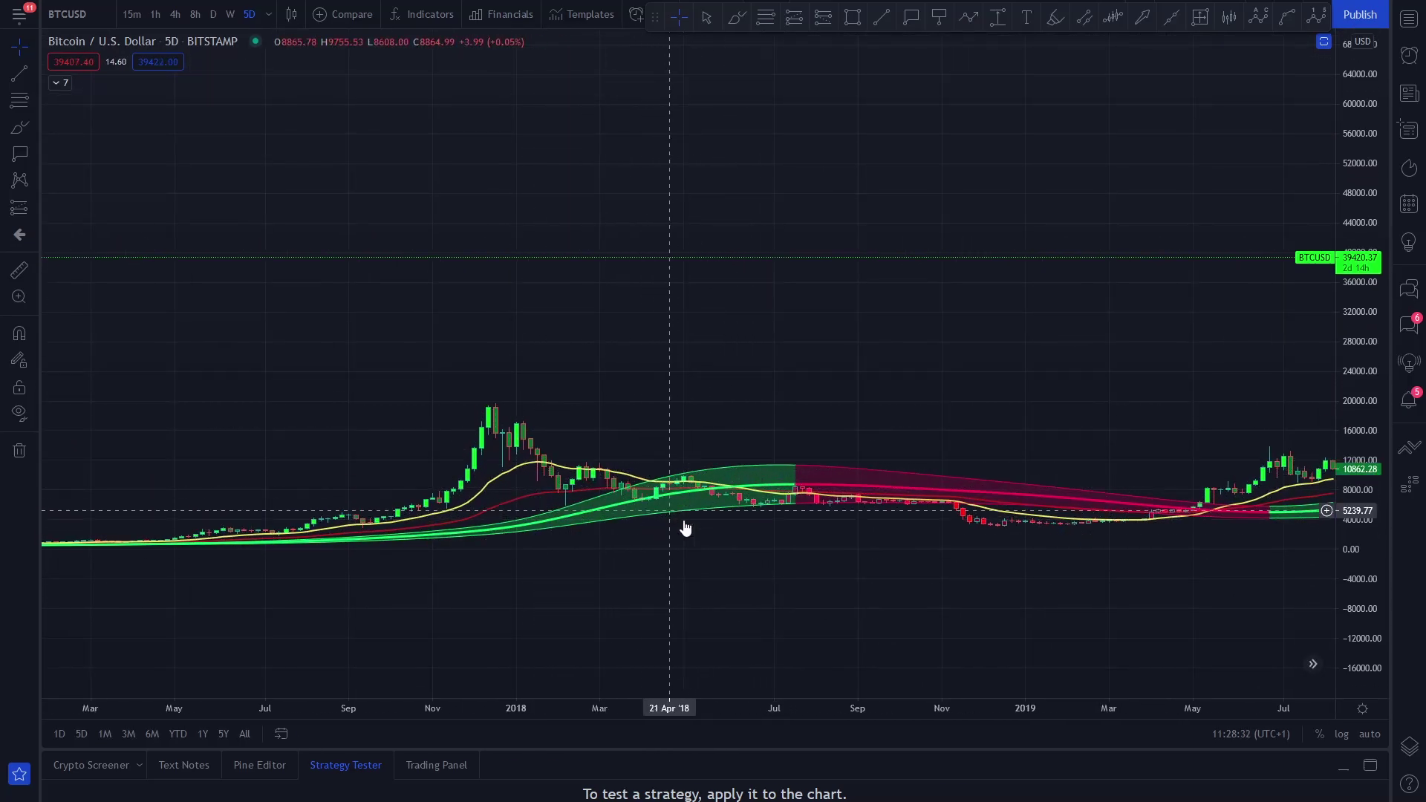
drag(684, 528, 671, 513)
drag(393, 712, 923, 566)
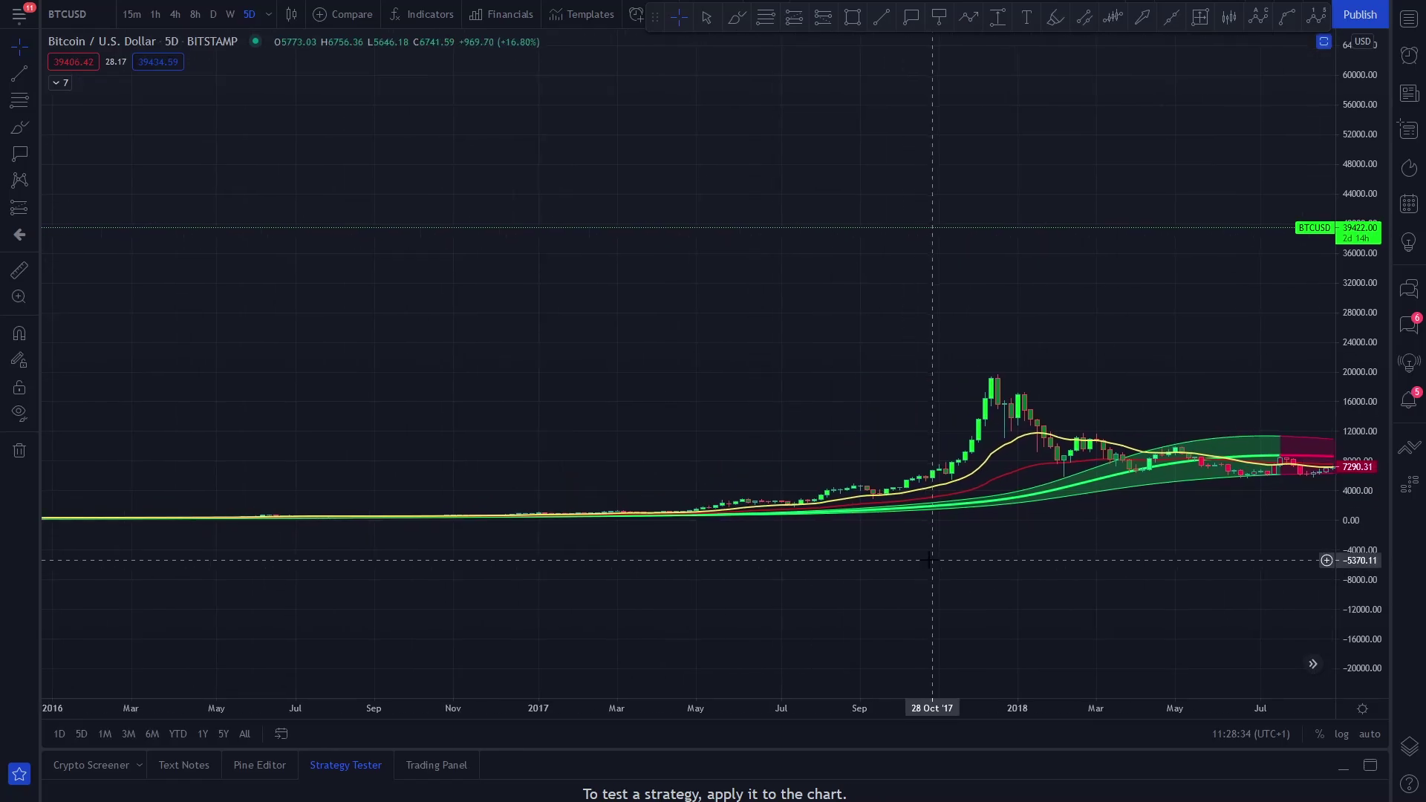
Set the BTCUSD price scale to logarithmic with automatic scaling.
click(1341, 734)
click(1371, 738)
drag(658, 505, 1060, 500)
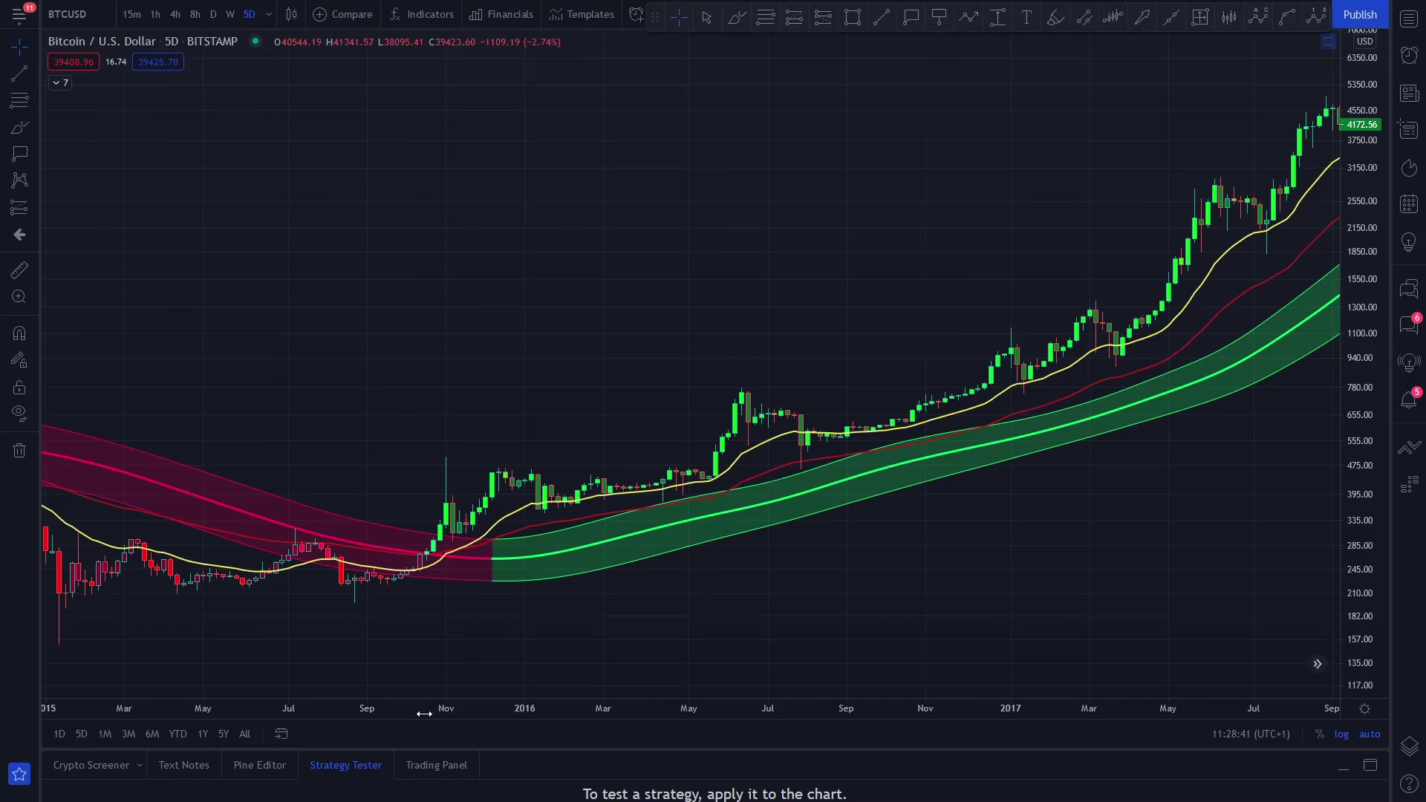
Examine the Gaussian Channel's trend changes on the logarithmic BTCUSD chart through the market cycles from 2013 to 2021.
drag(424, 714, 727, 725)
drag(637, 594, 796, 604)
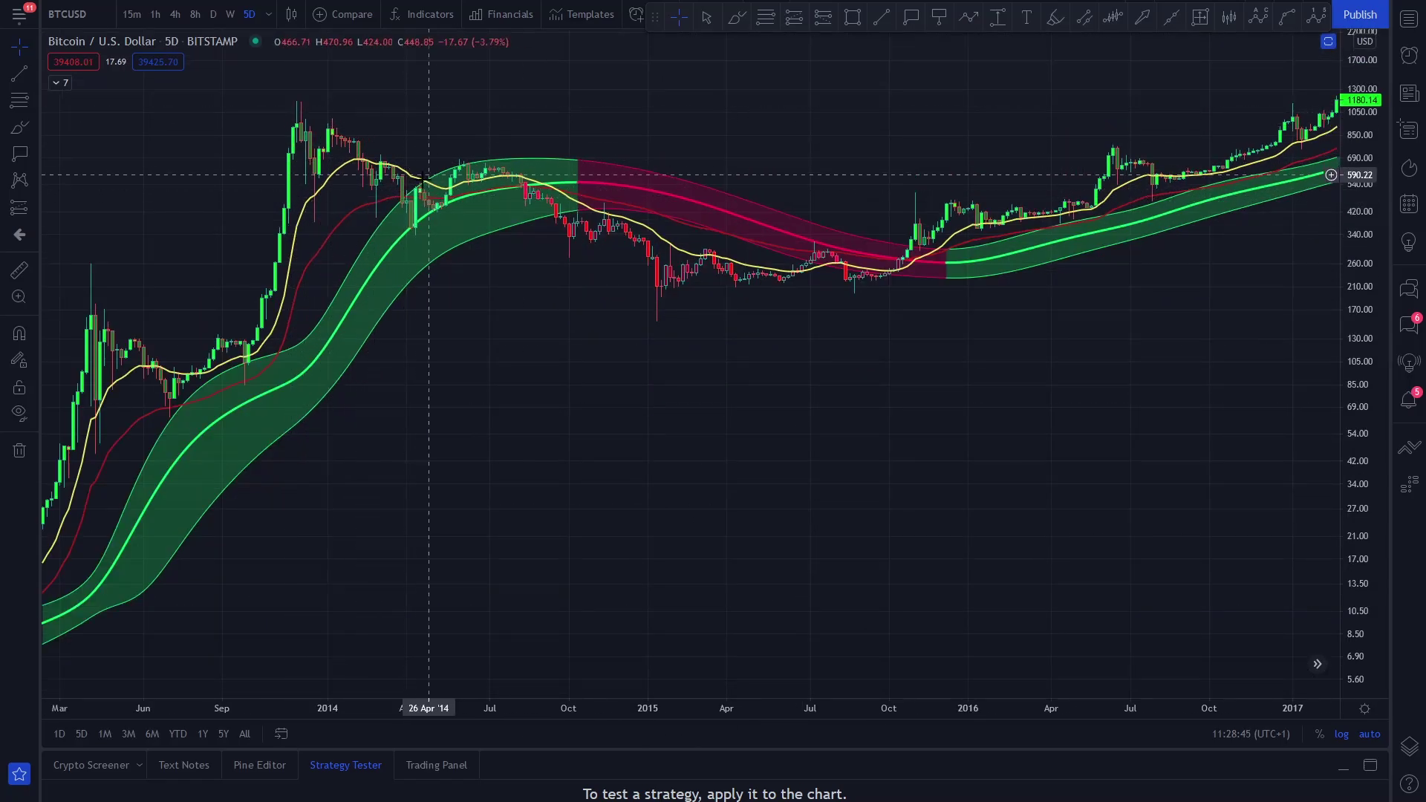
drag(815, 373, 673, 380)
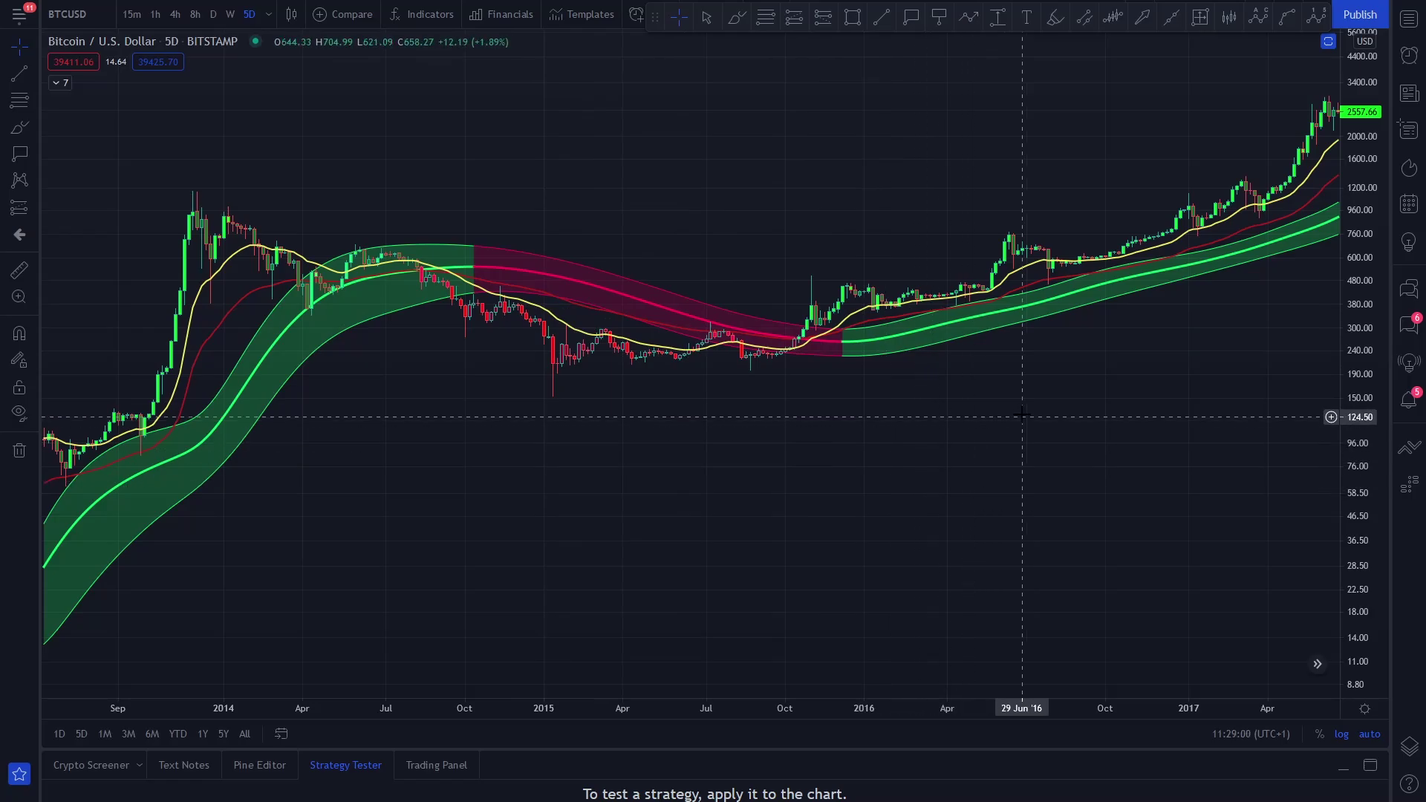
scroll(884, 483, right, 3)
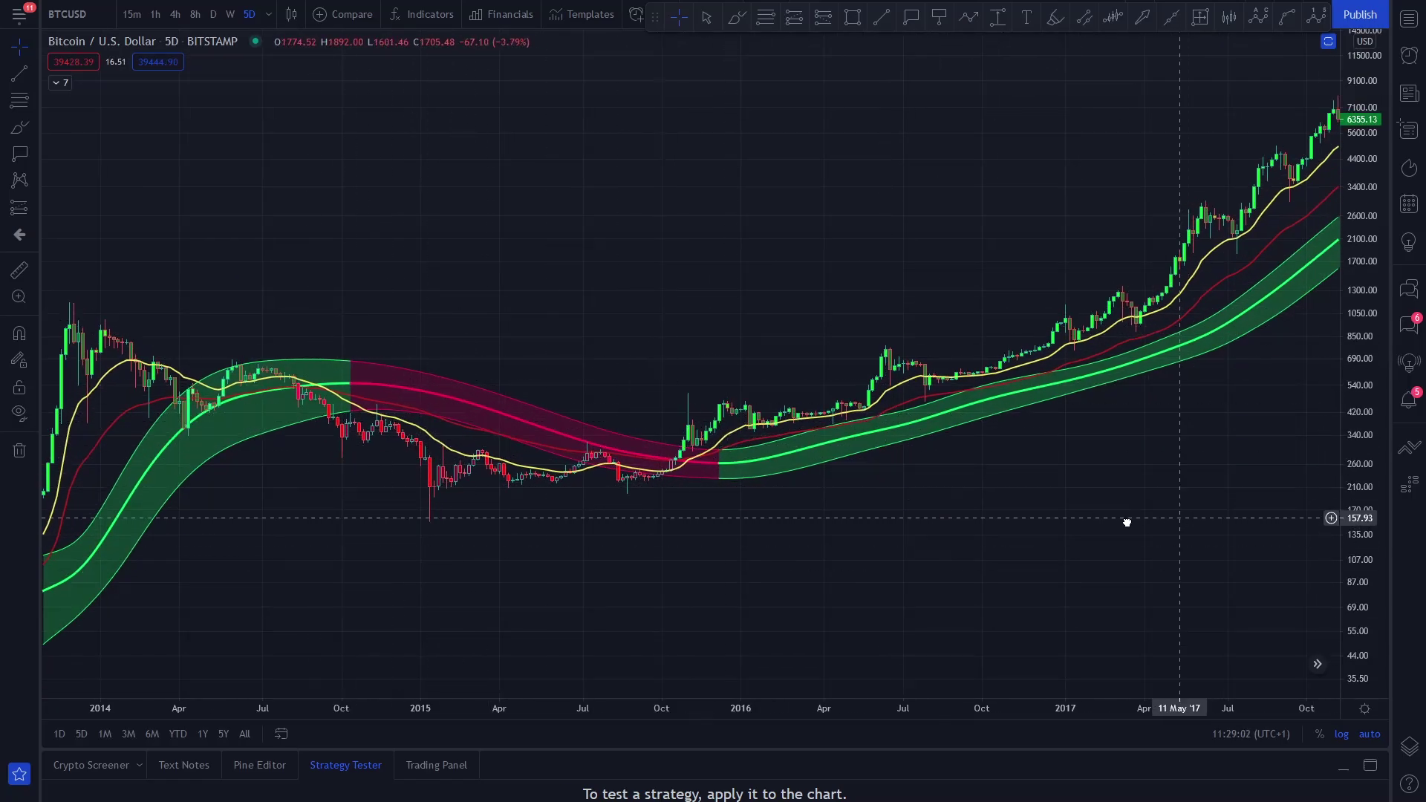
scroll(701, 420, right, 10)
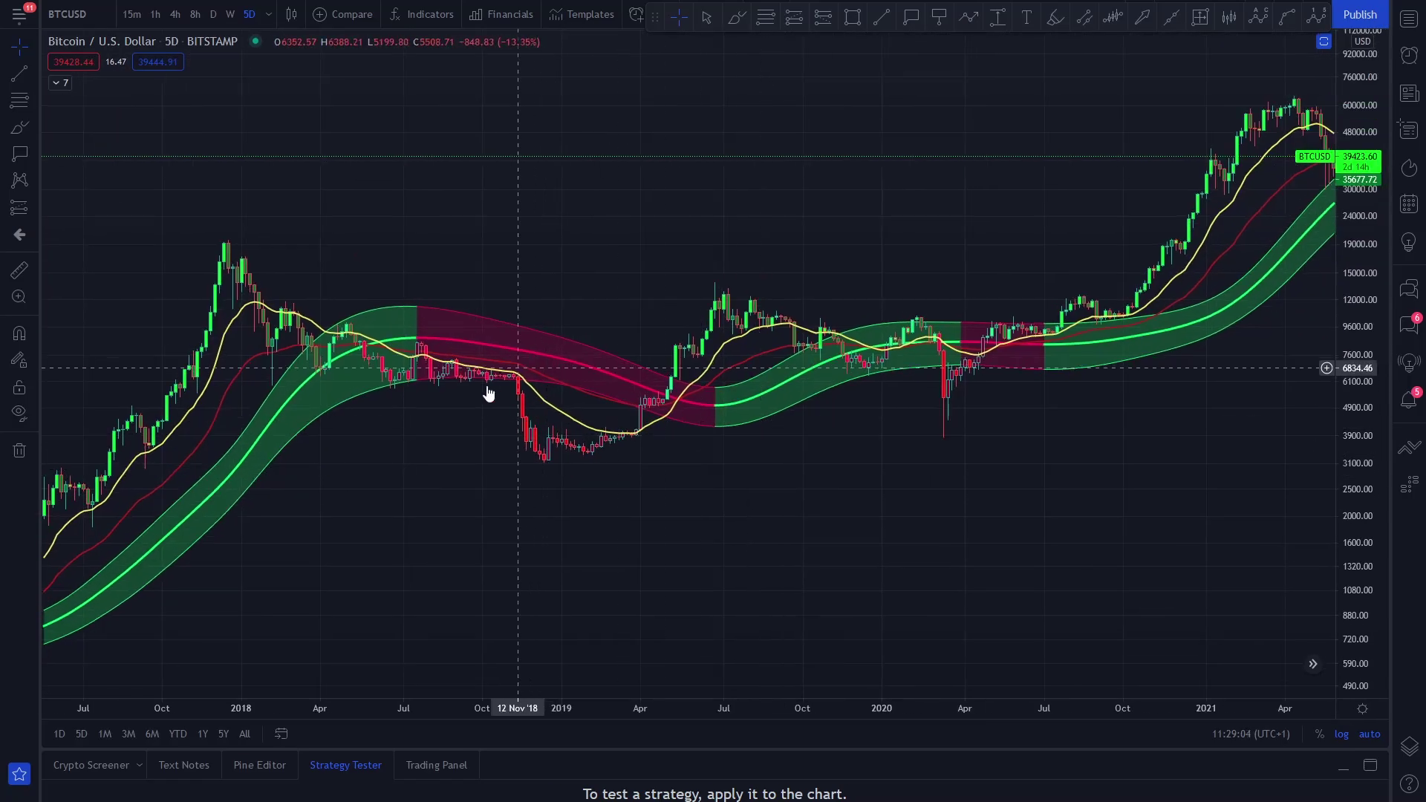
scroll(812, 445, right, 3)
scroll(814, 449, right, 10)
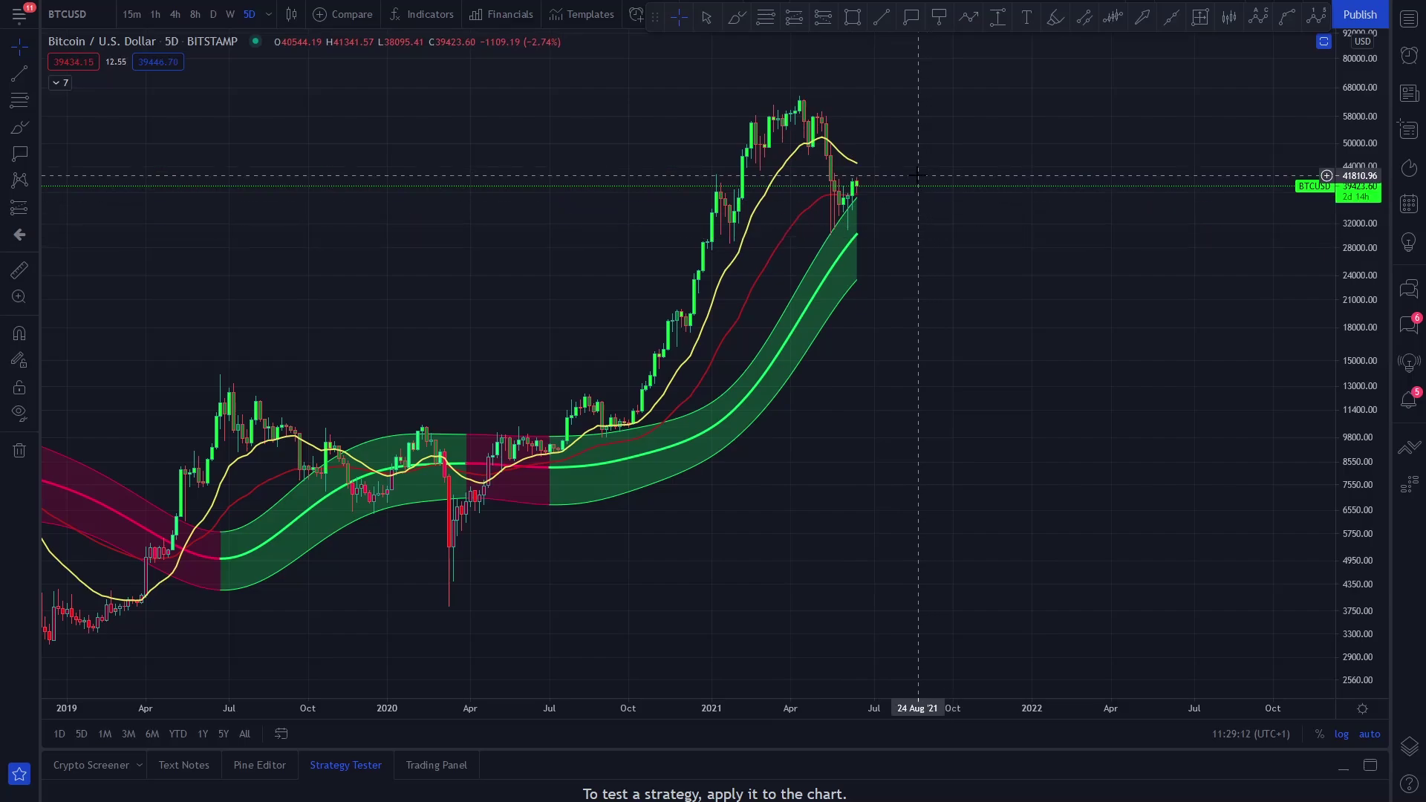
drag(993, 415, 1042, 417)
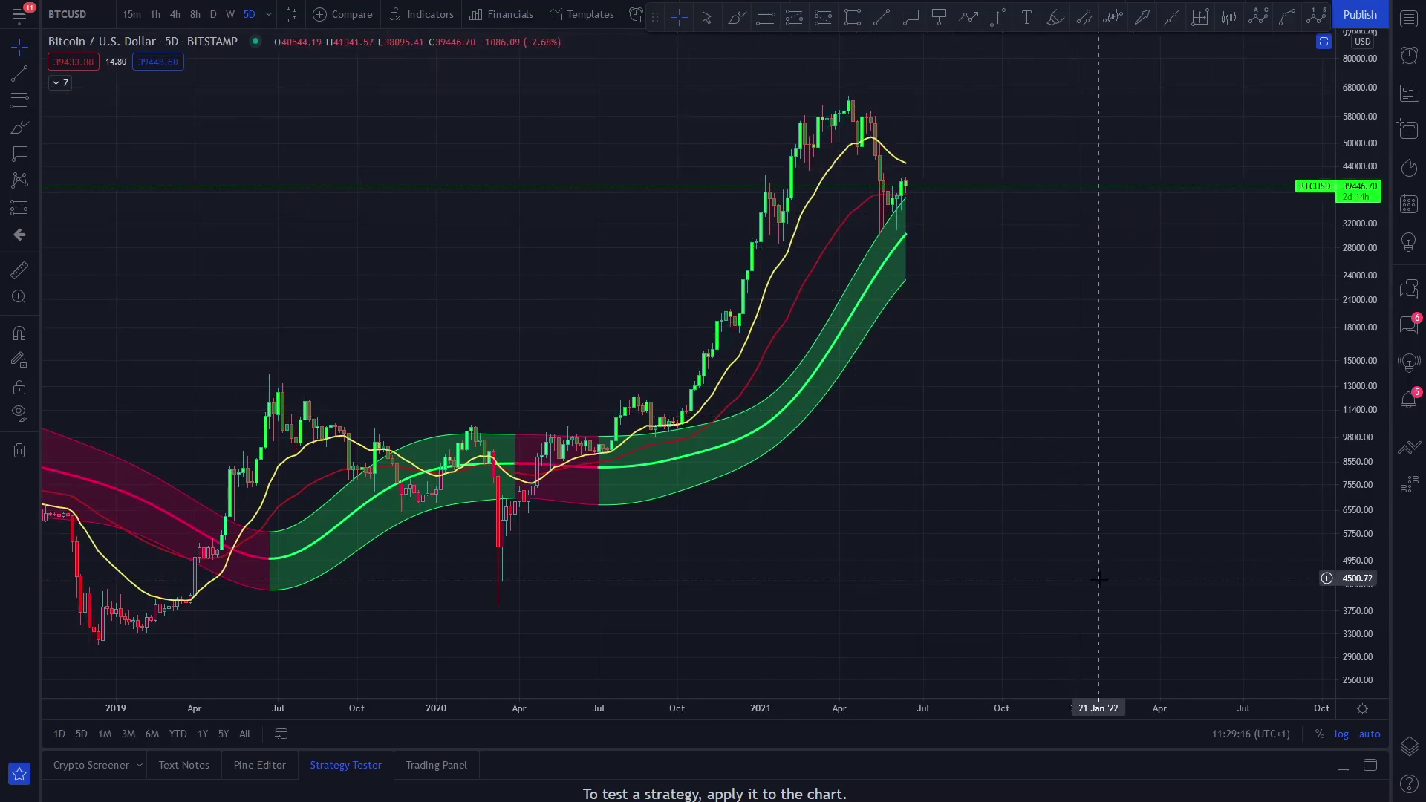
drag(1109, 566, 1255, 561)
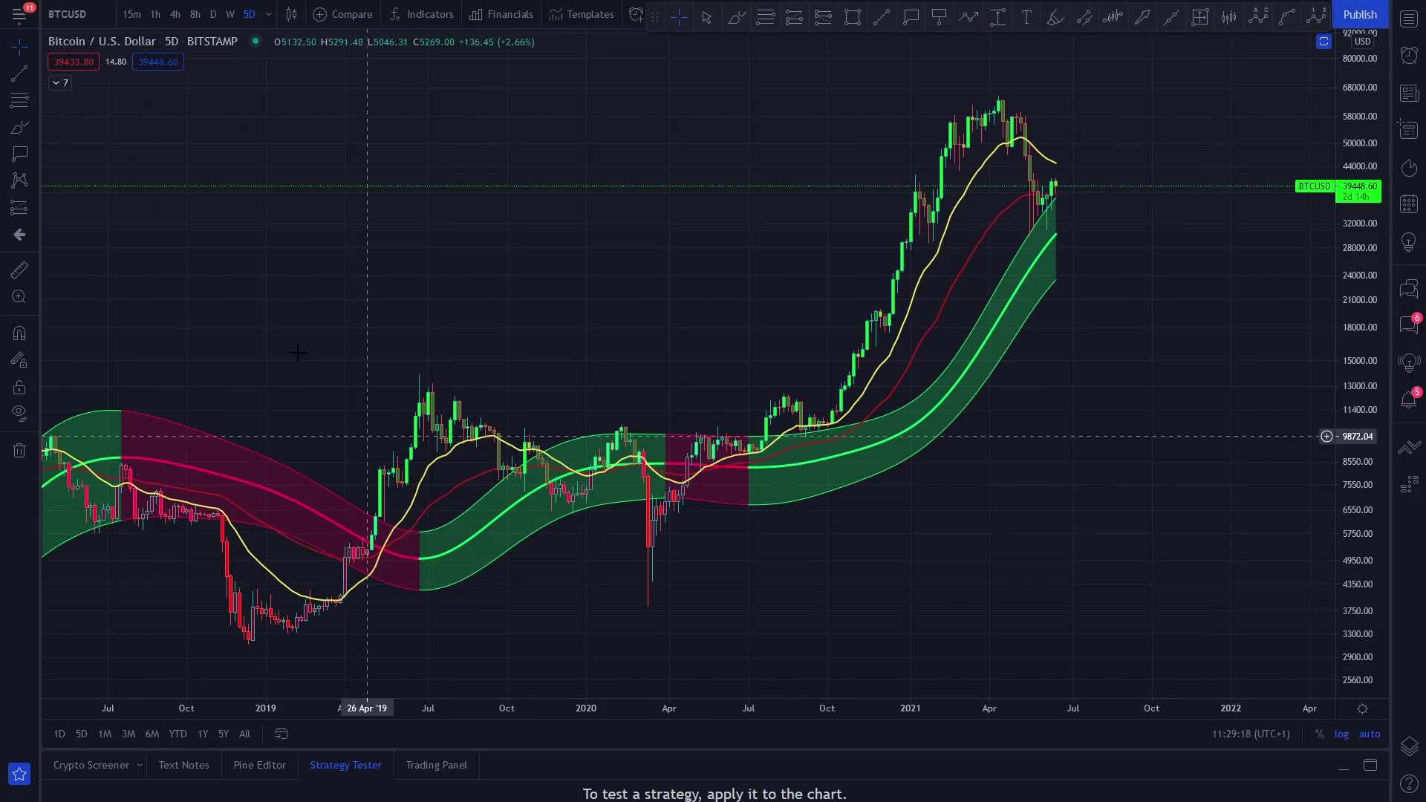
drag(377, 320, 576, 328)
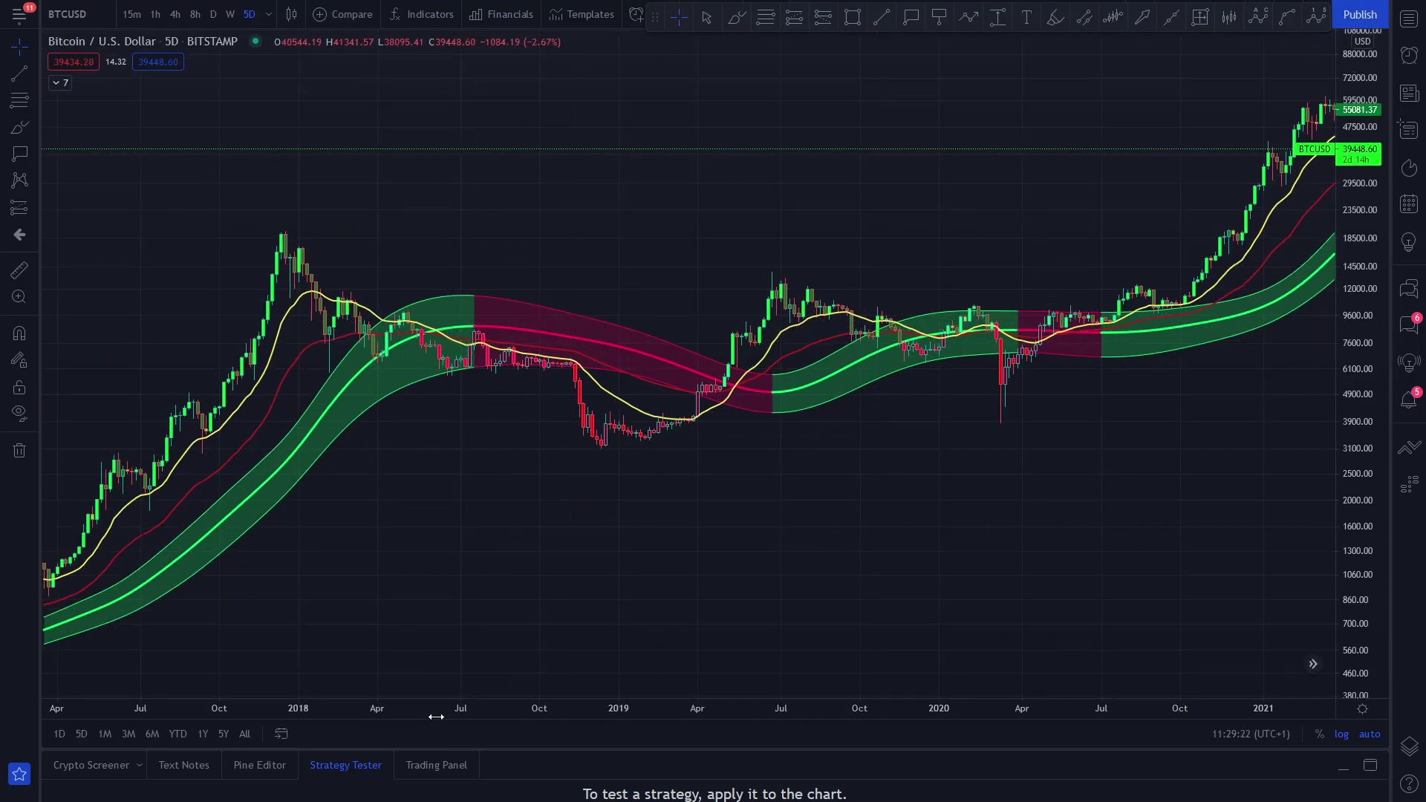
drag(441, 715, 795, 715)
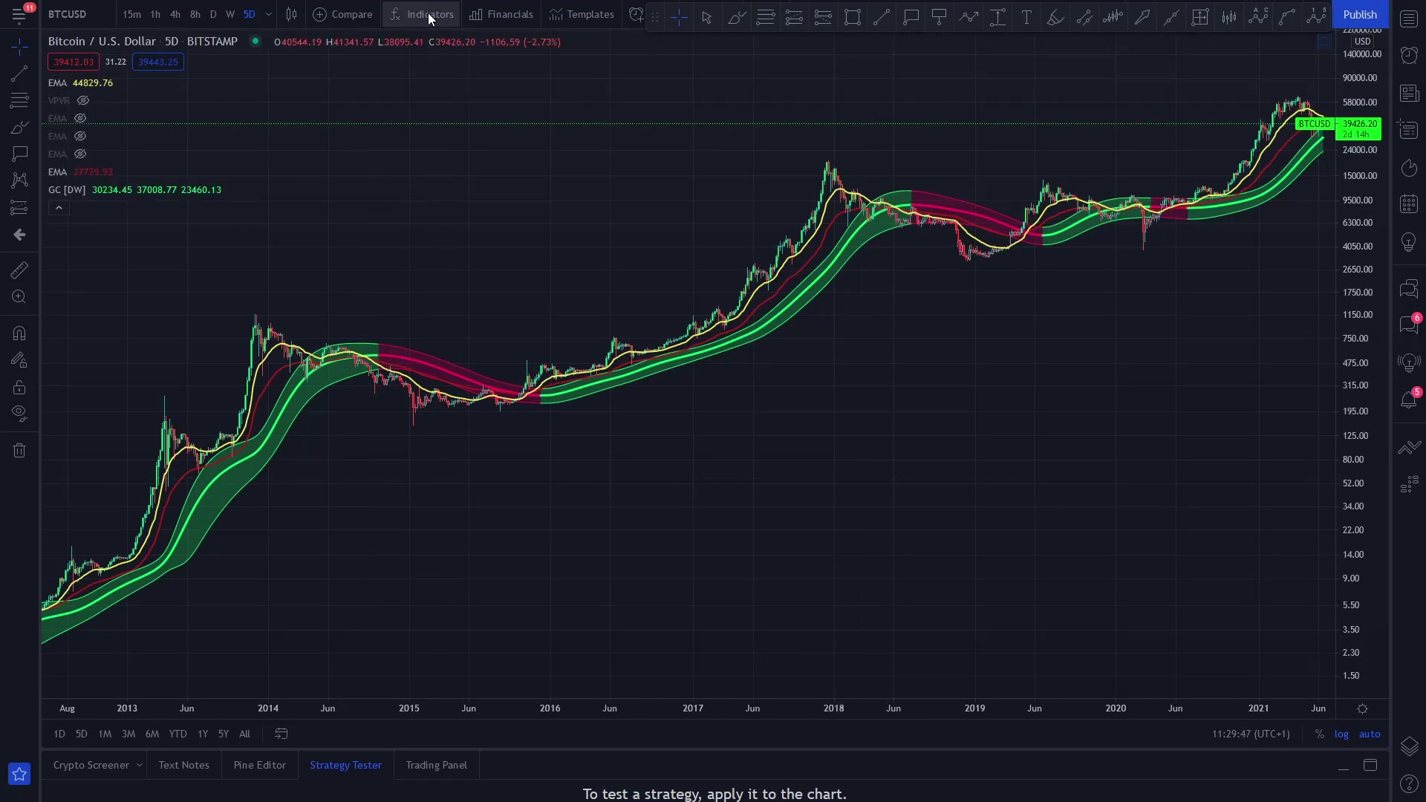
Search the indicator library for "GAUSS" to locate Gaussian Channel [DW], without adding it, and collapse the indicator legend.
click(428, 13)
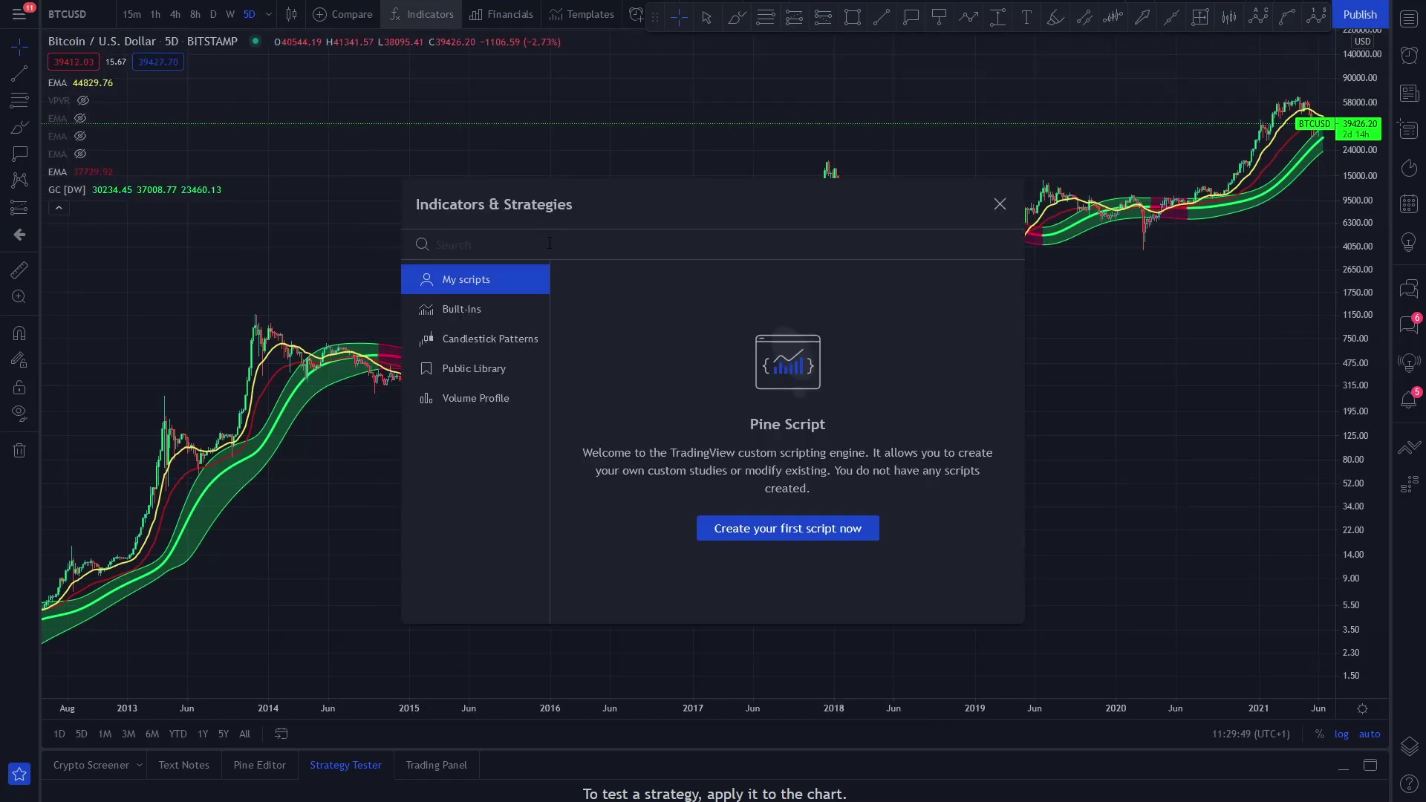
text(G)
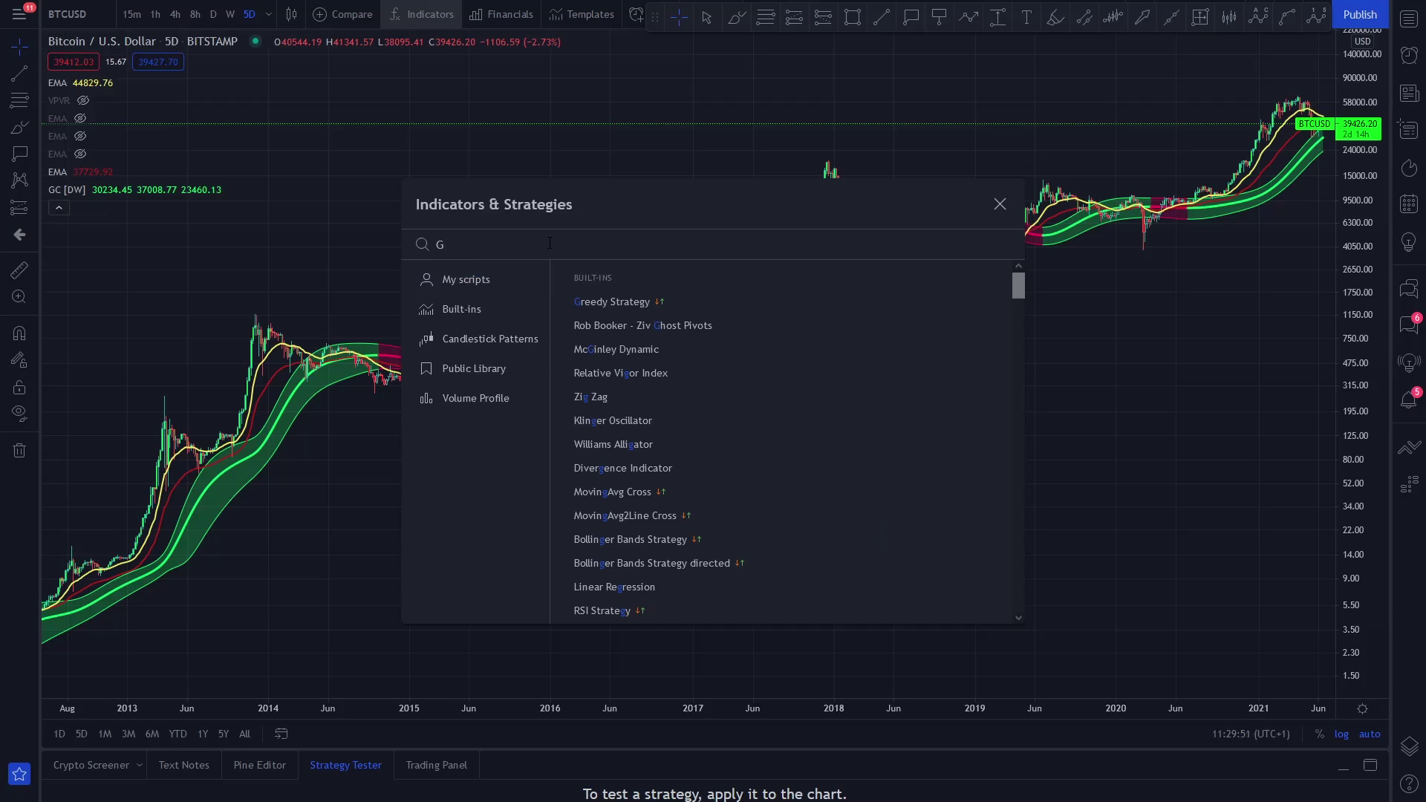
text(AUSS)
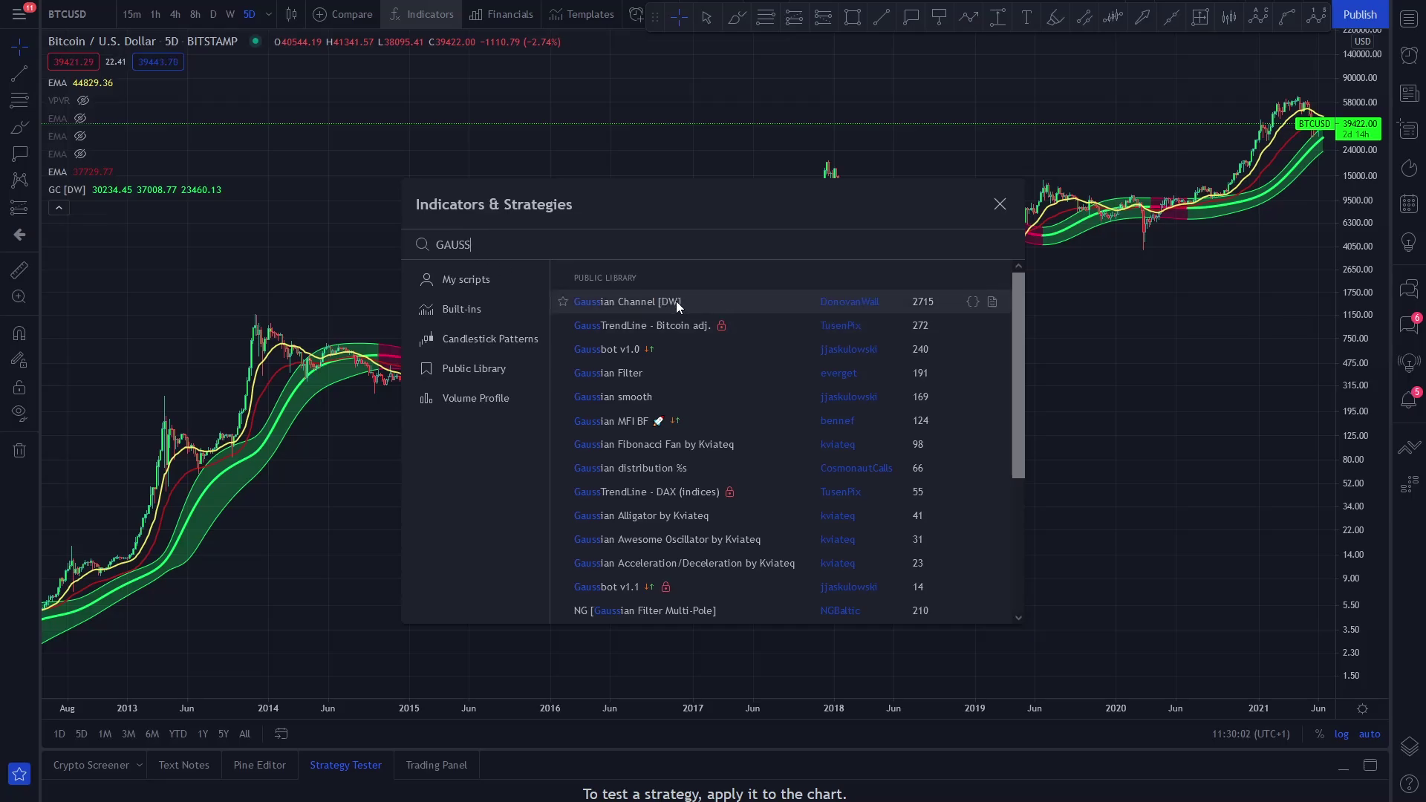
click(1000, 204)
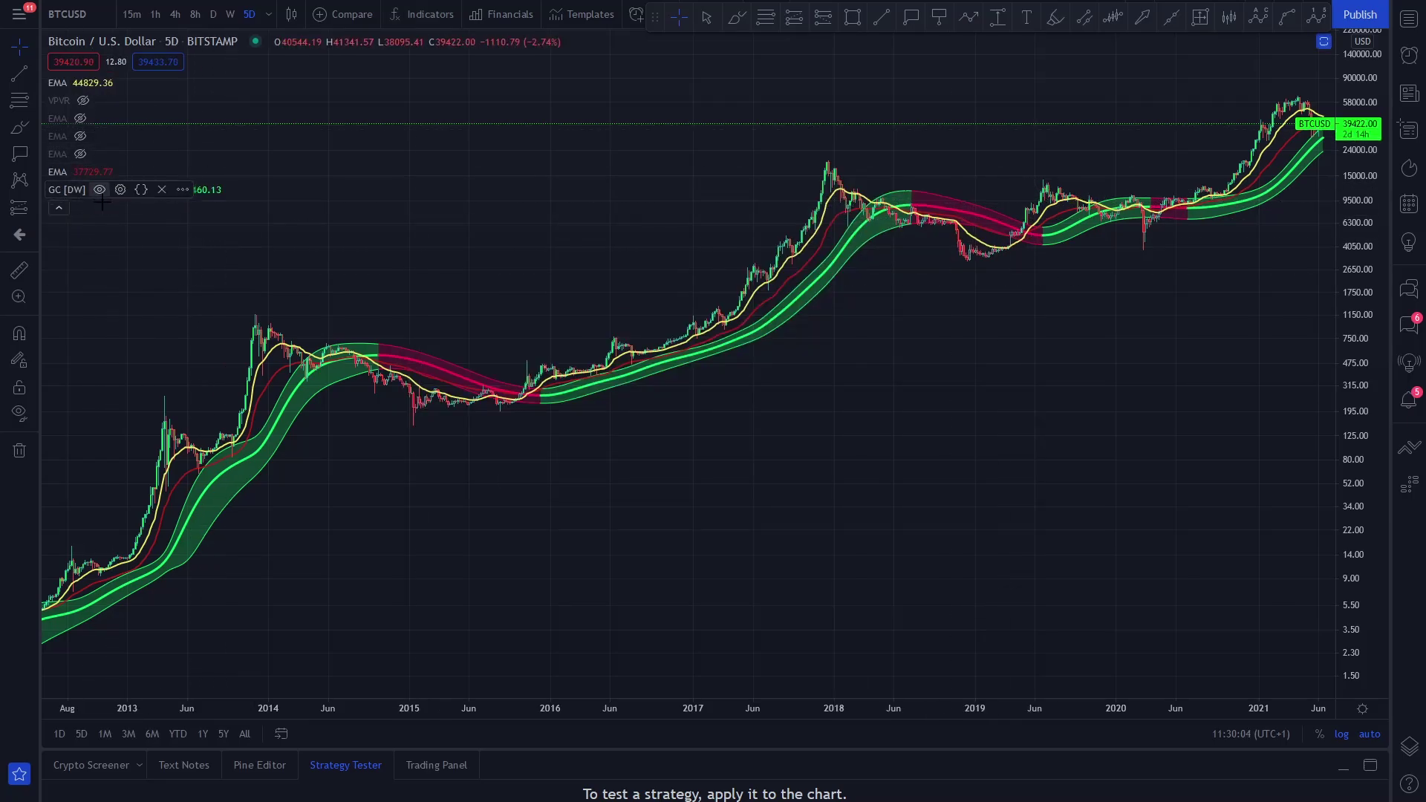
click(59, 208)
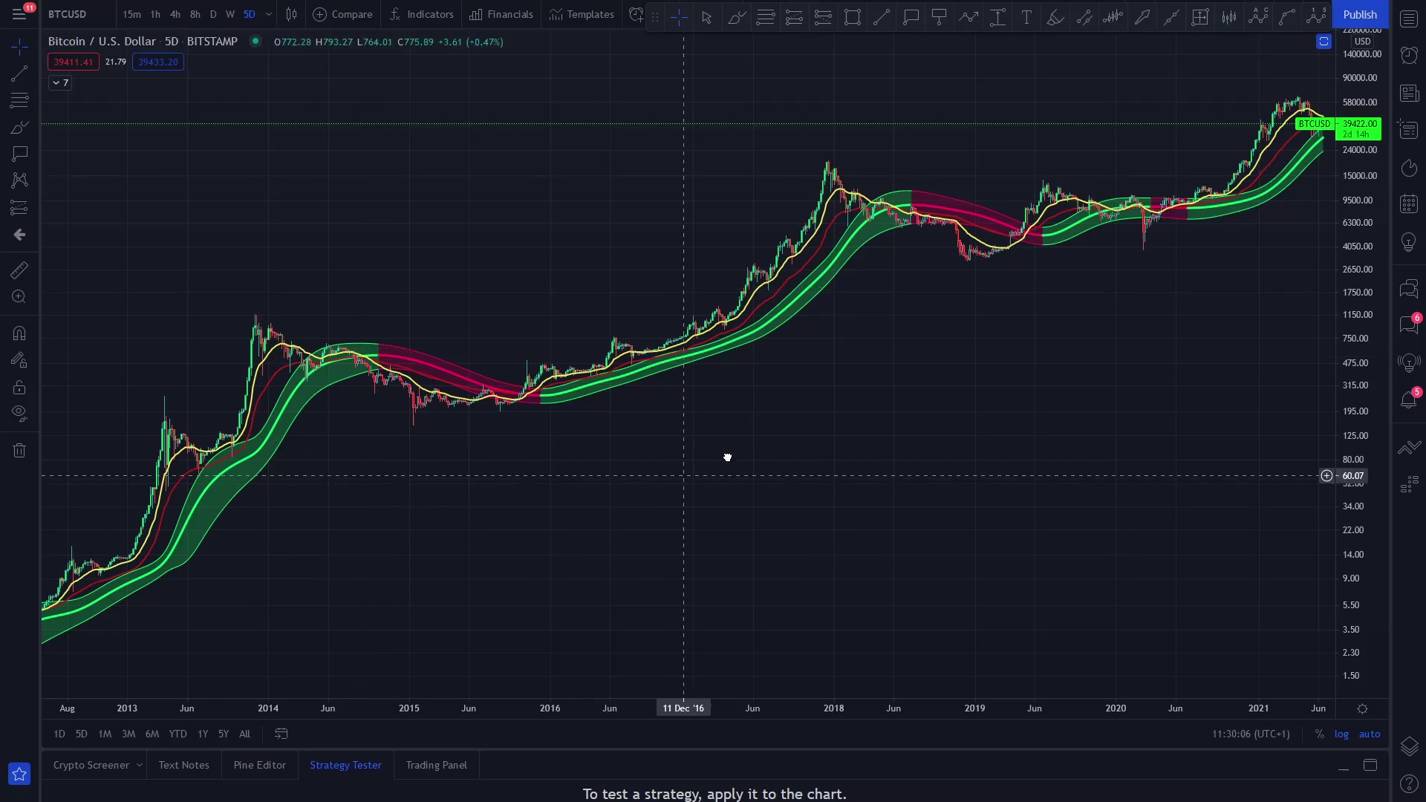
Fit the full BTCUSD history since 2012 in the maximized chart pane and examine the Gaussian Channel's colour changes.
drag(725, 456, 777, 457)
drag(592, 707, 1165, 483)
drag(1366, 264, 1350, 318)
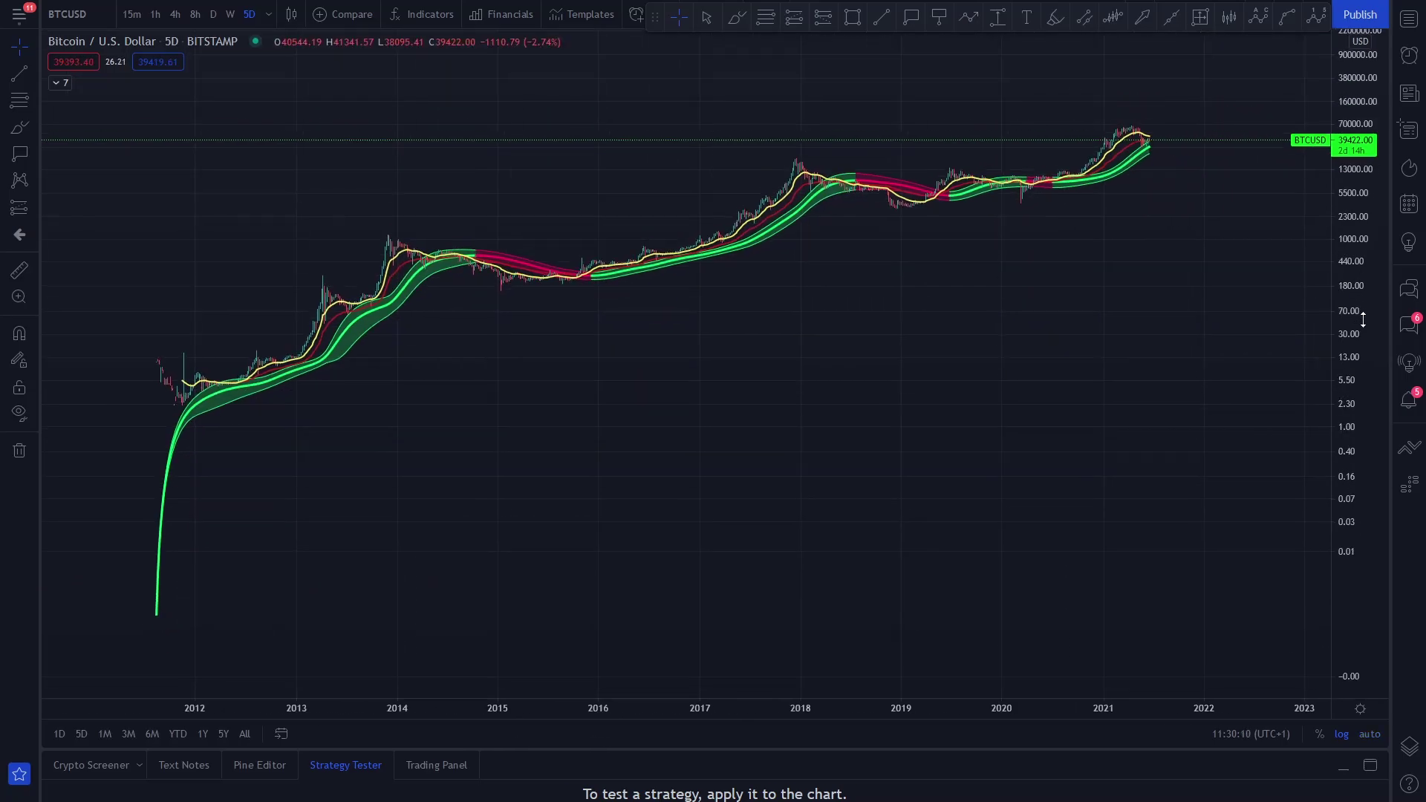
double_click(1052, 356)
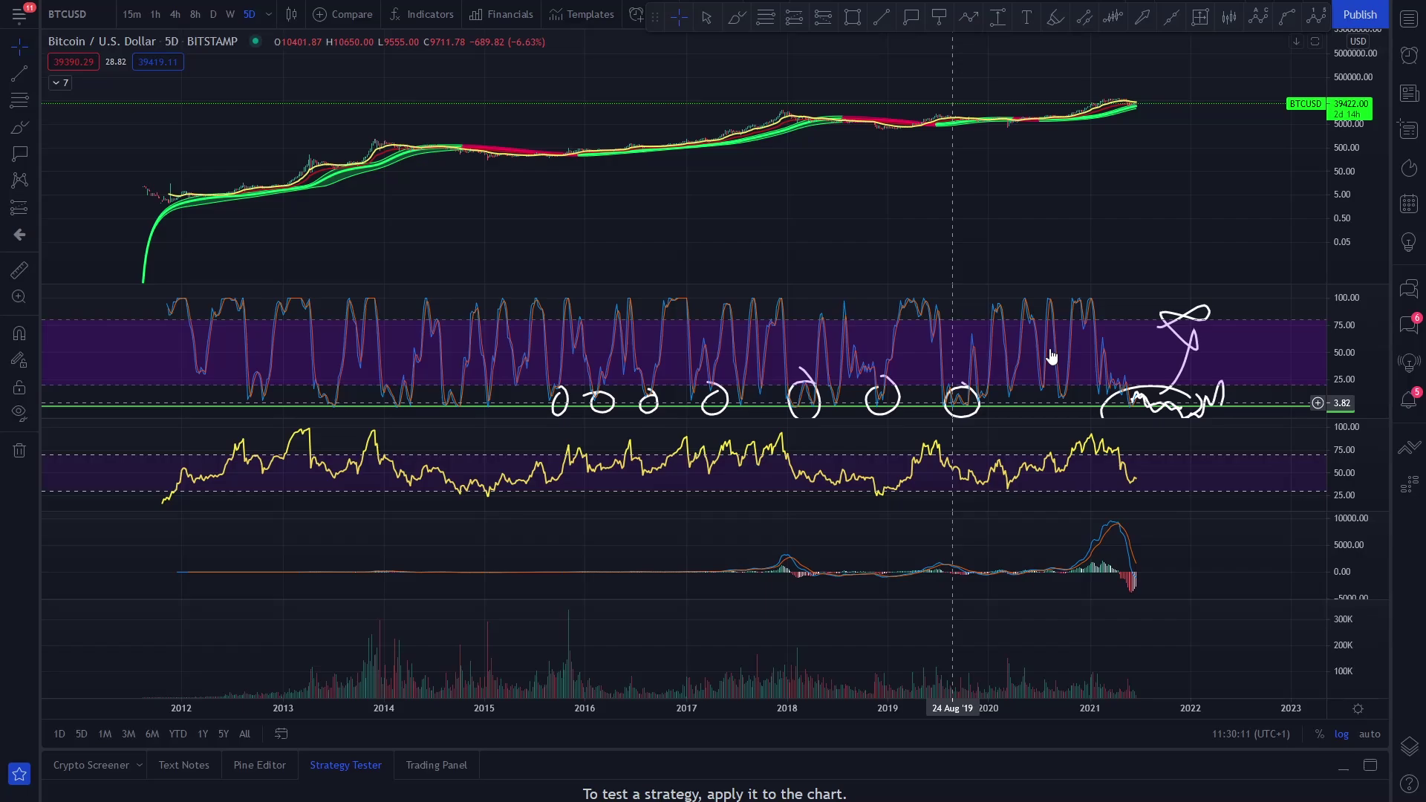
double_click(999, 213)
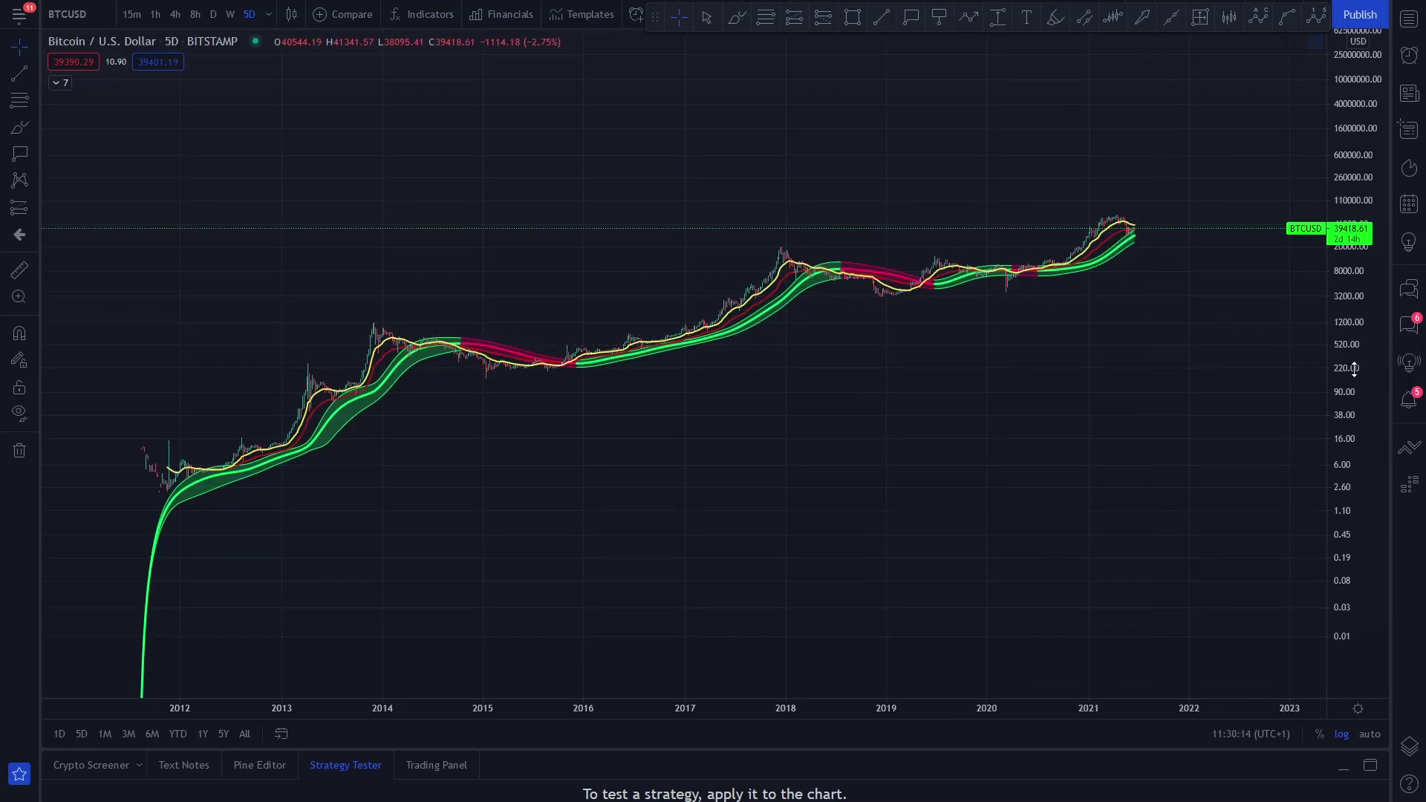
drag(1354, 369, 1172, 334)
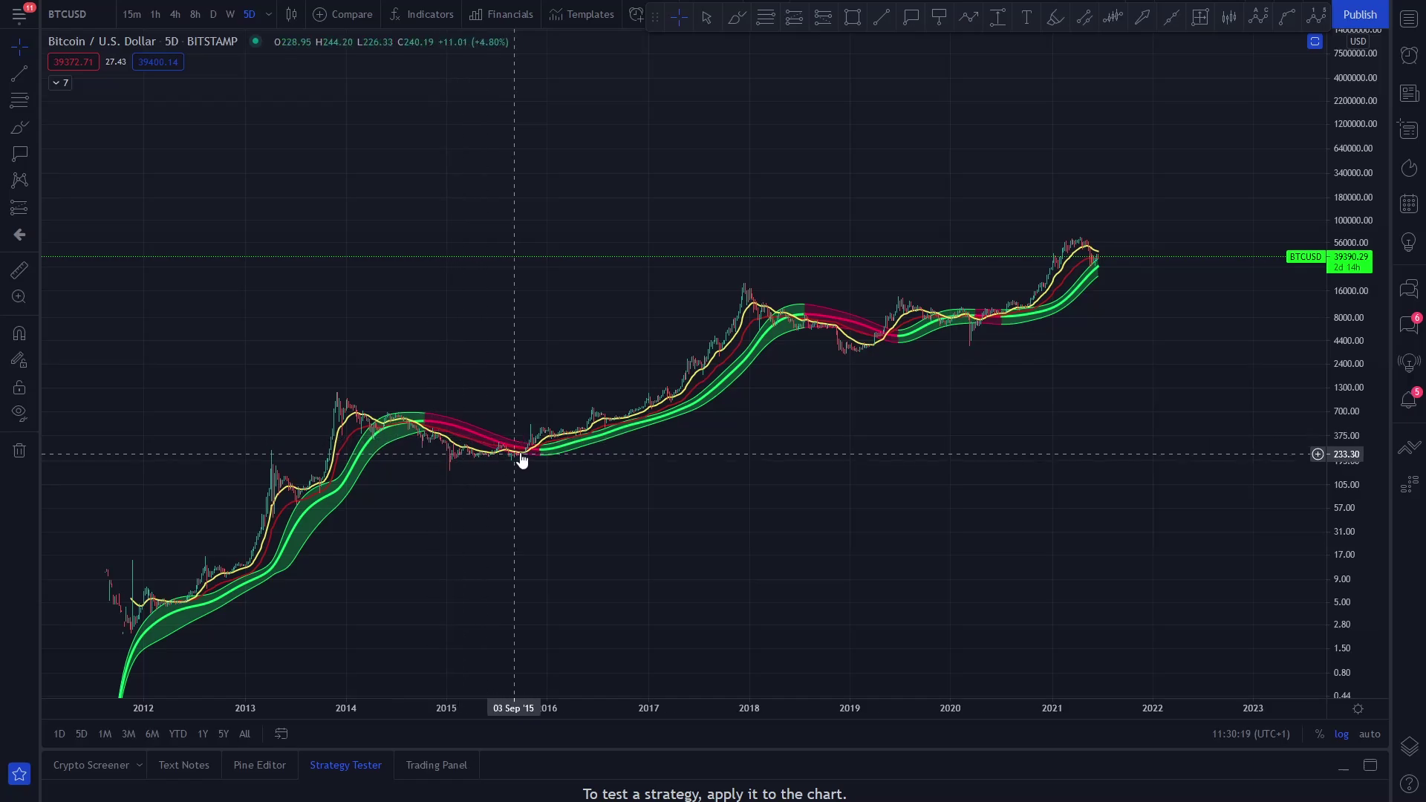
scroll(936, 416, right, 1)
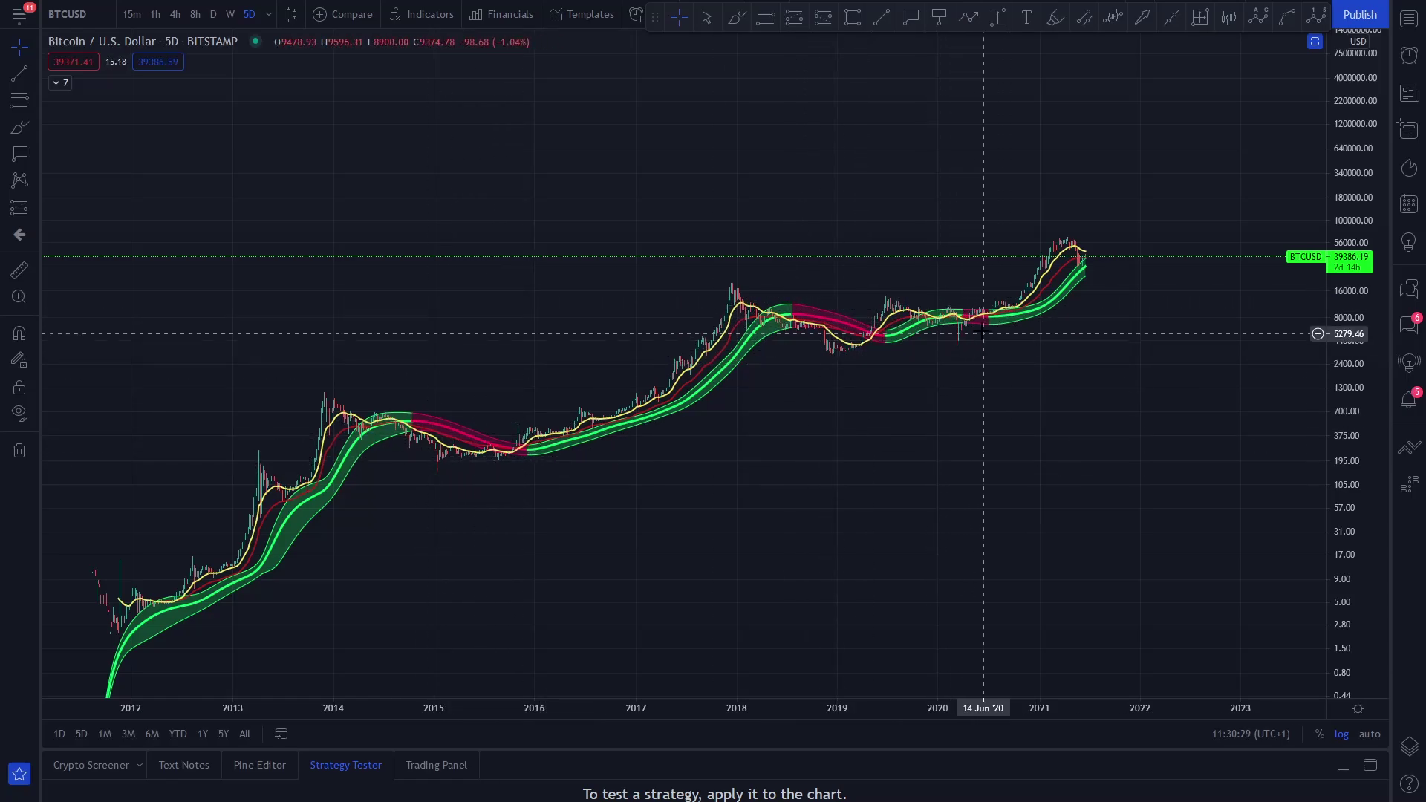
drag(1047, 369, 977, 208)
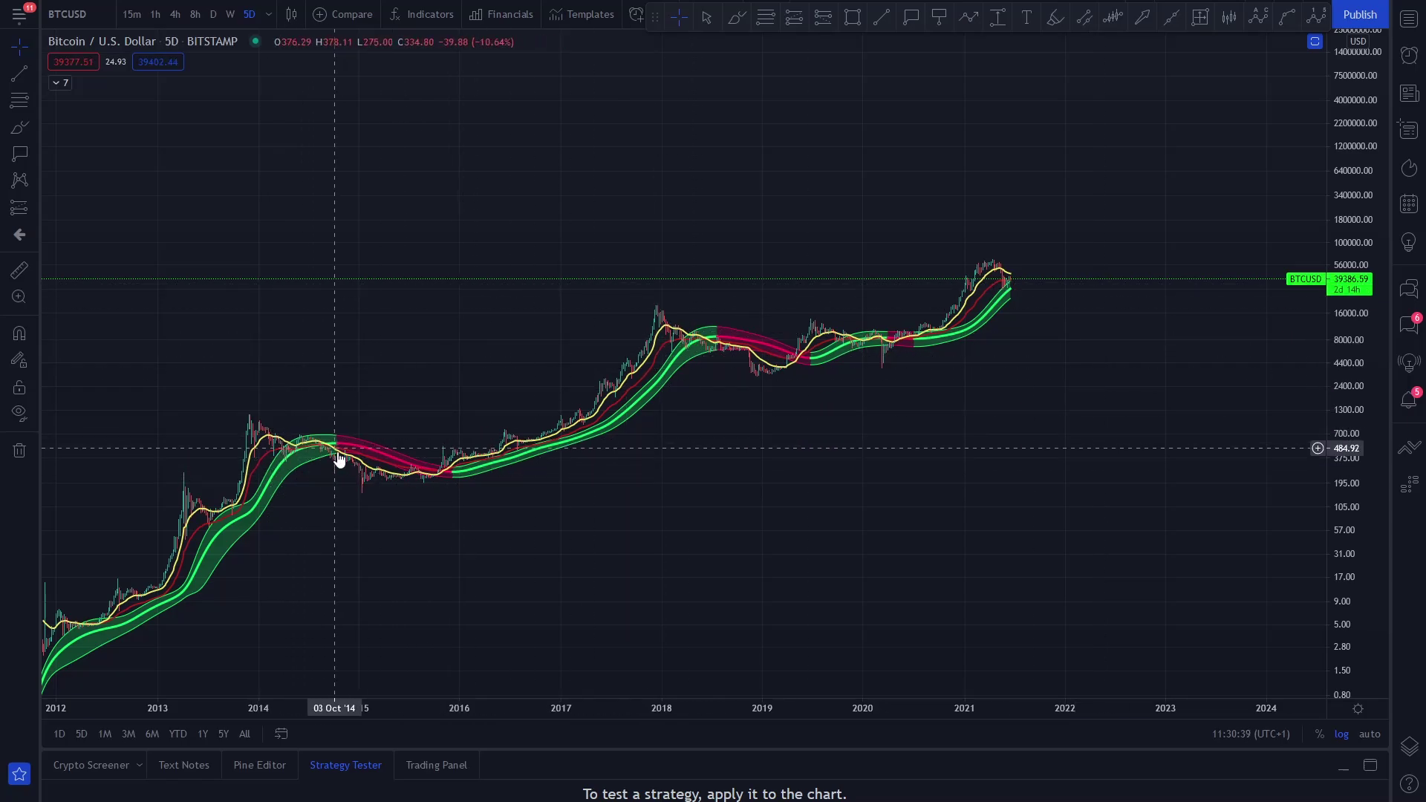
Examine the Gaussian Channel's turn from uptrend to downtrend on the BTCUSD chart between 2013 and 2015.
scroll(433, 542, left, 5)
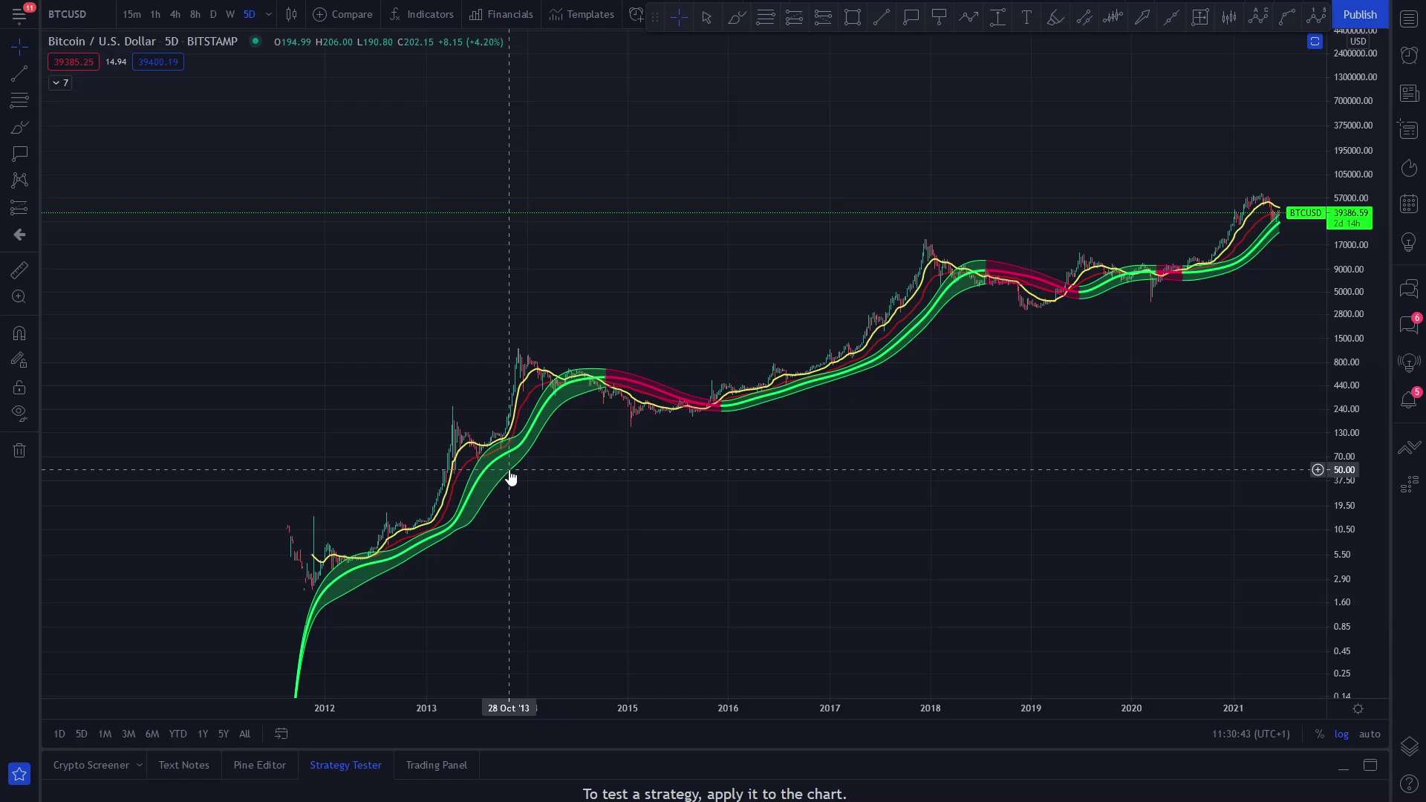
scroll(510, 477, up, 5)
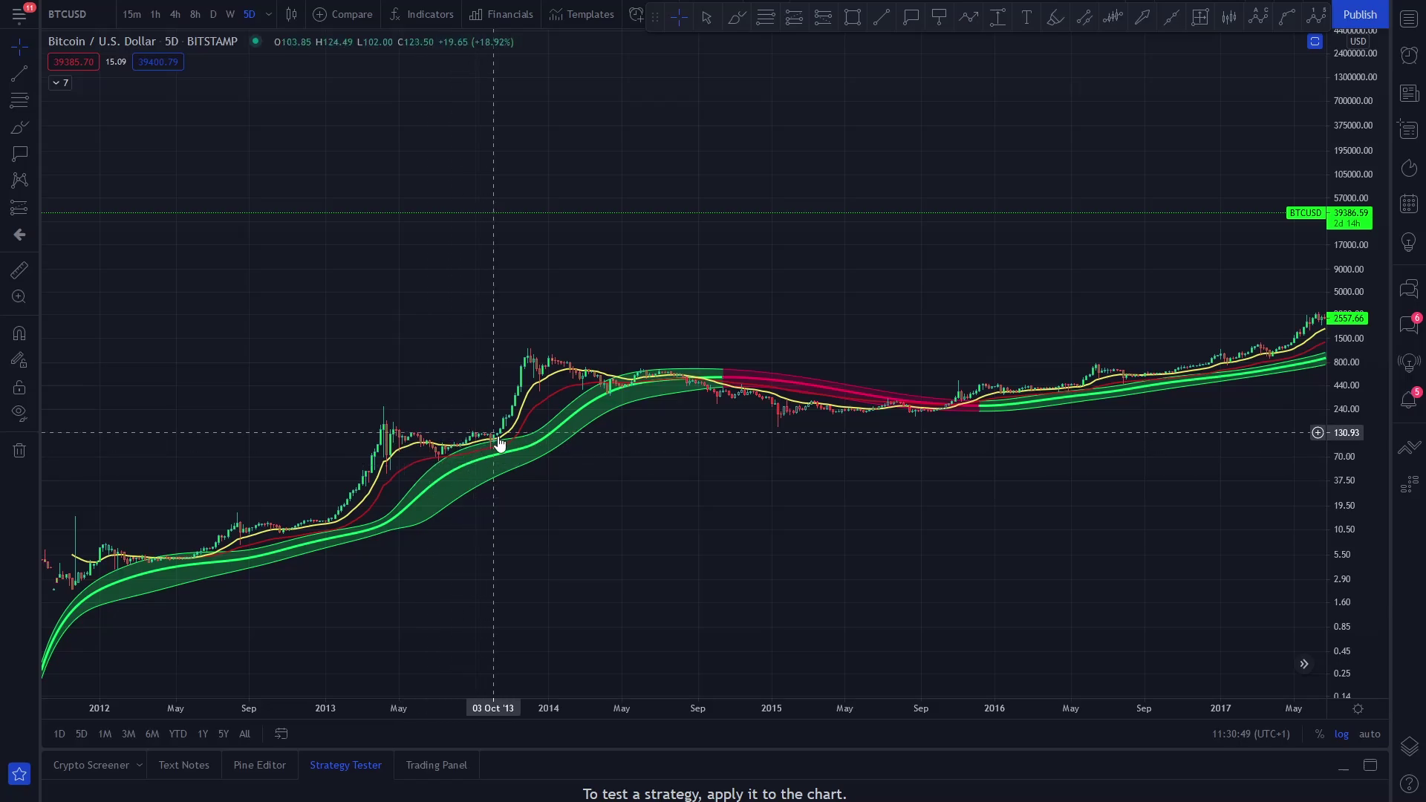
scroll(1321, 554, up, 2)
scroll(739, 287, left, 6)
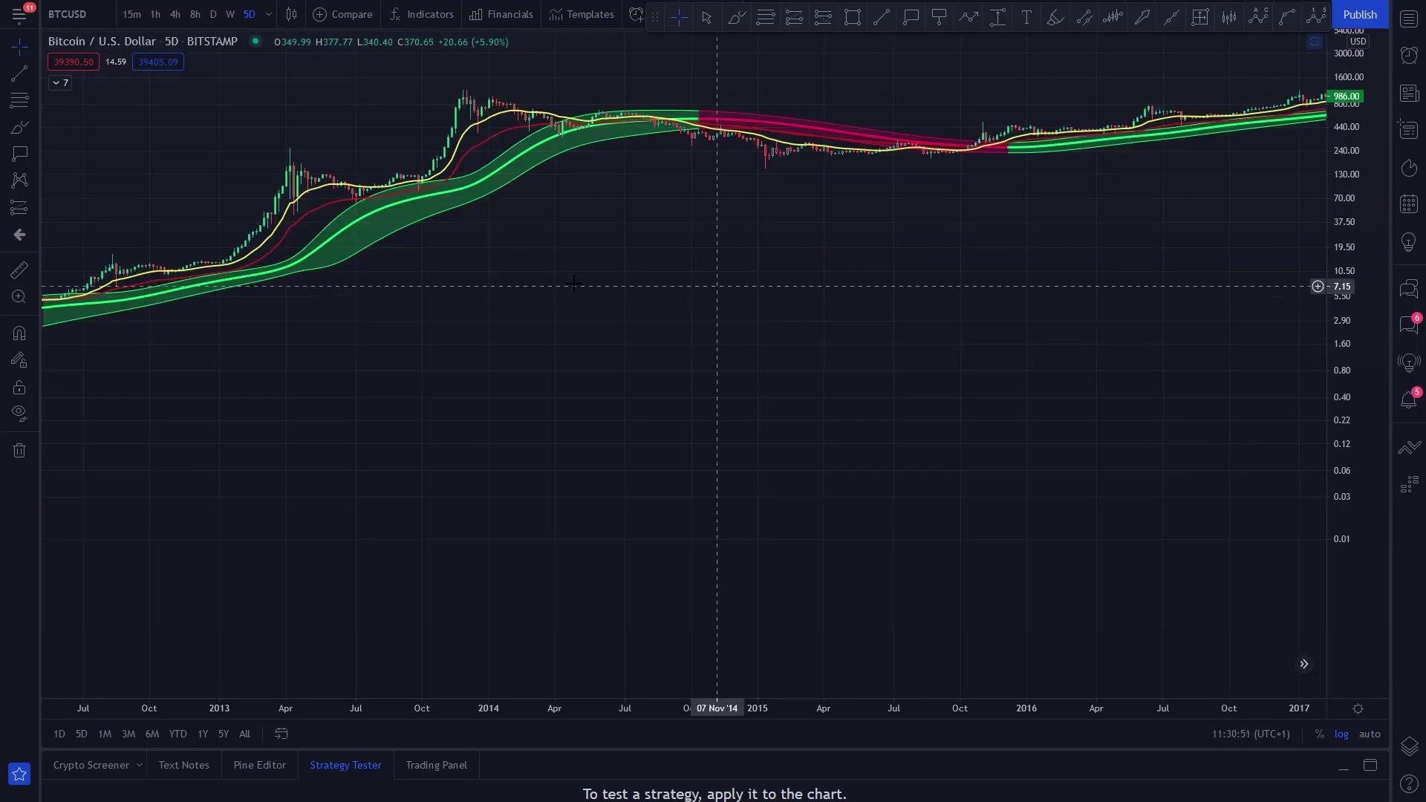
scroll(764, 379, right, 6)
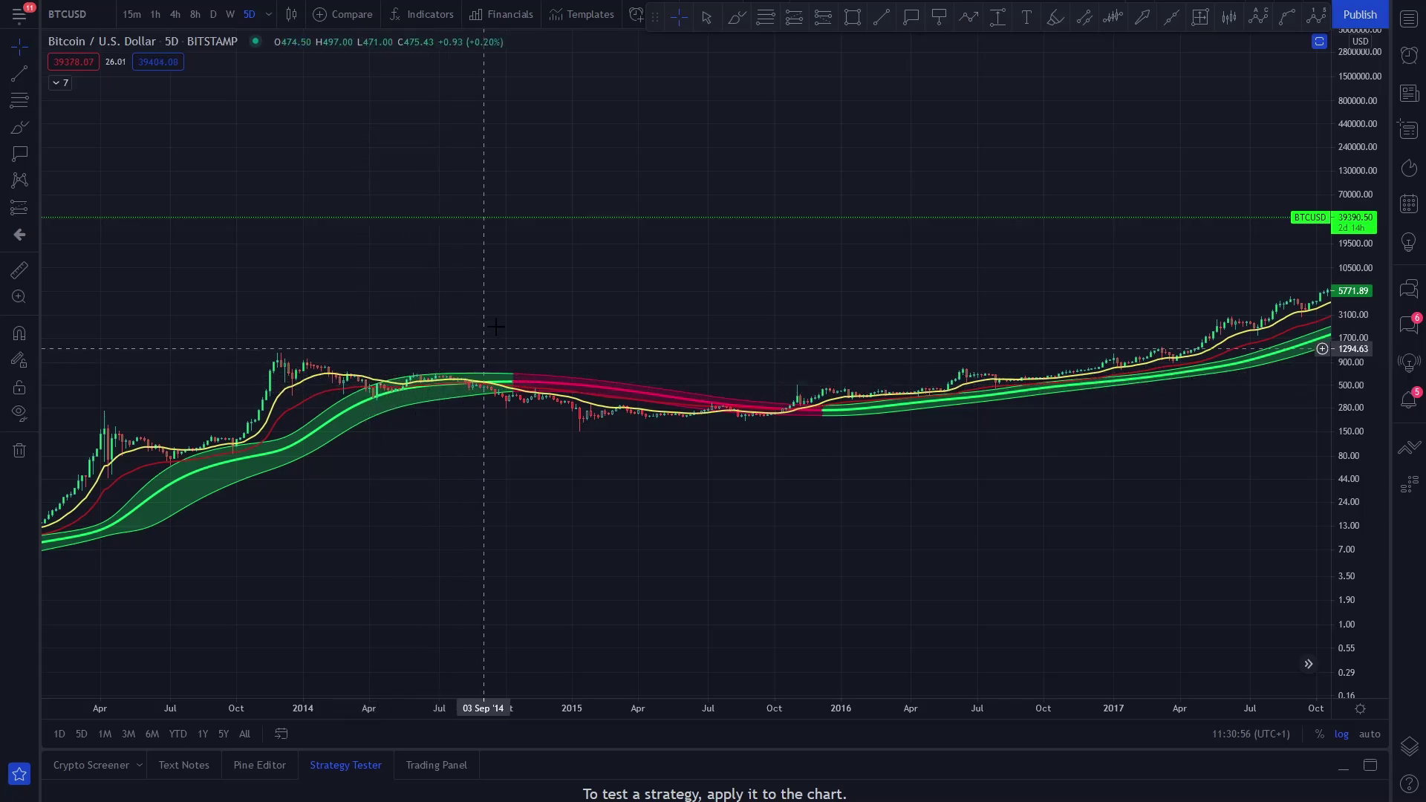
drag(498, 712, 669, 520)
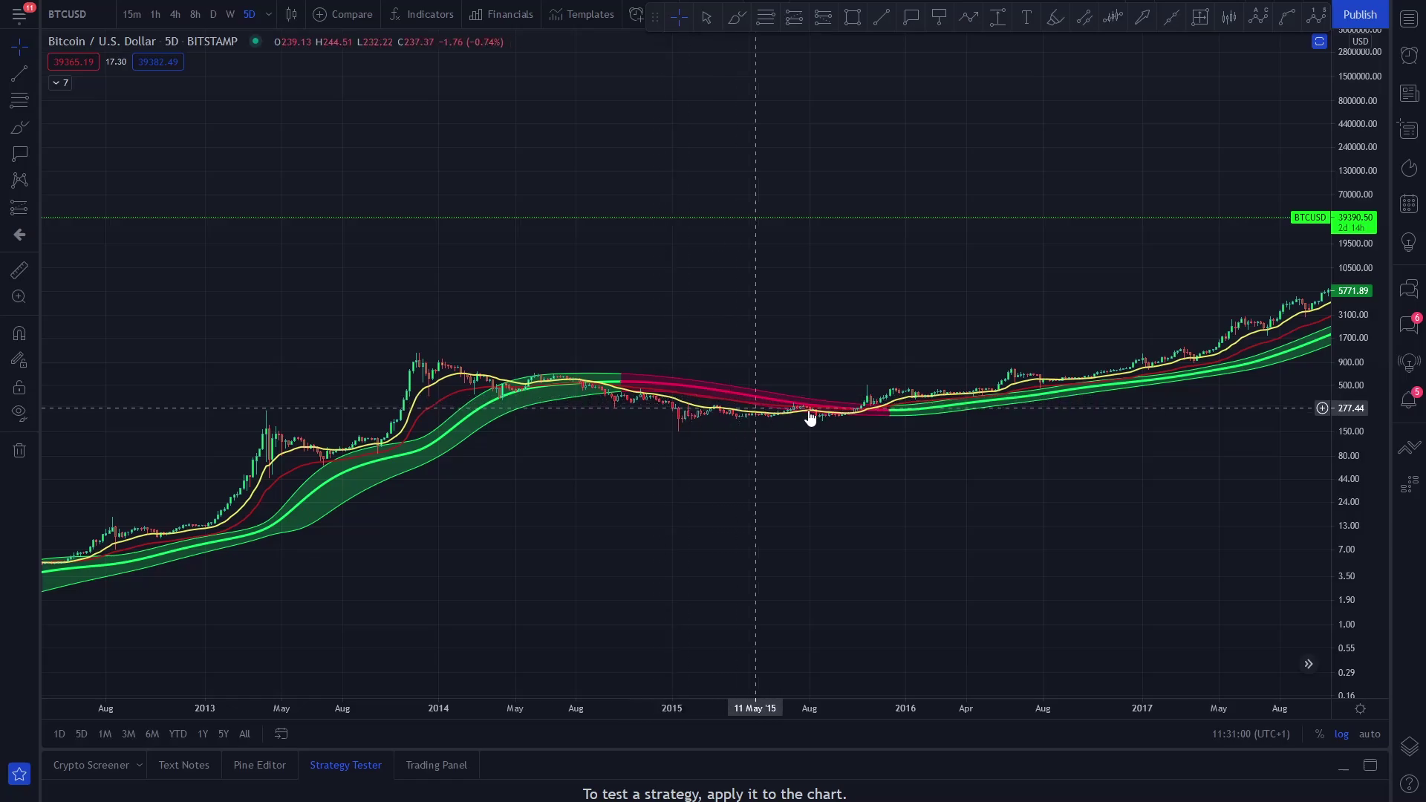
drag(792, 475, 719, 476)
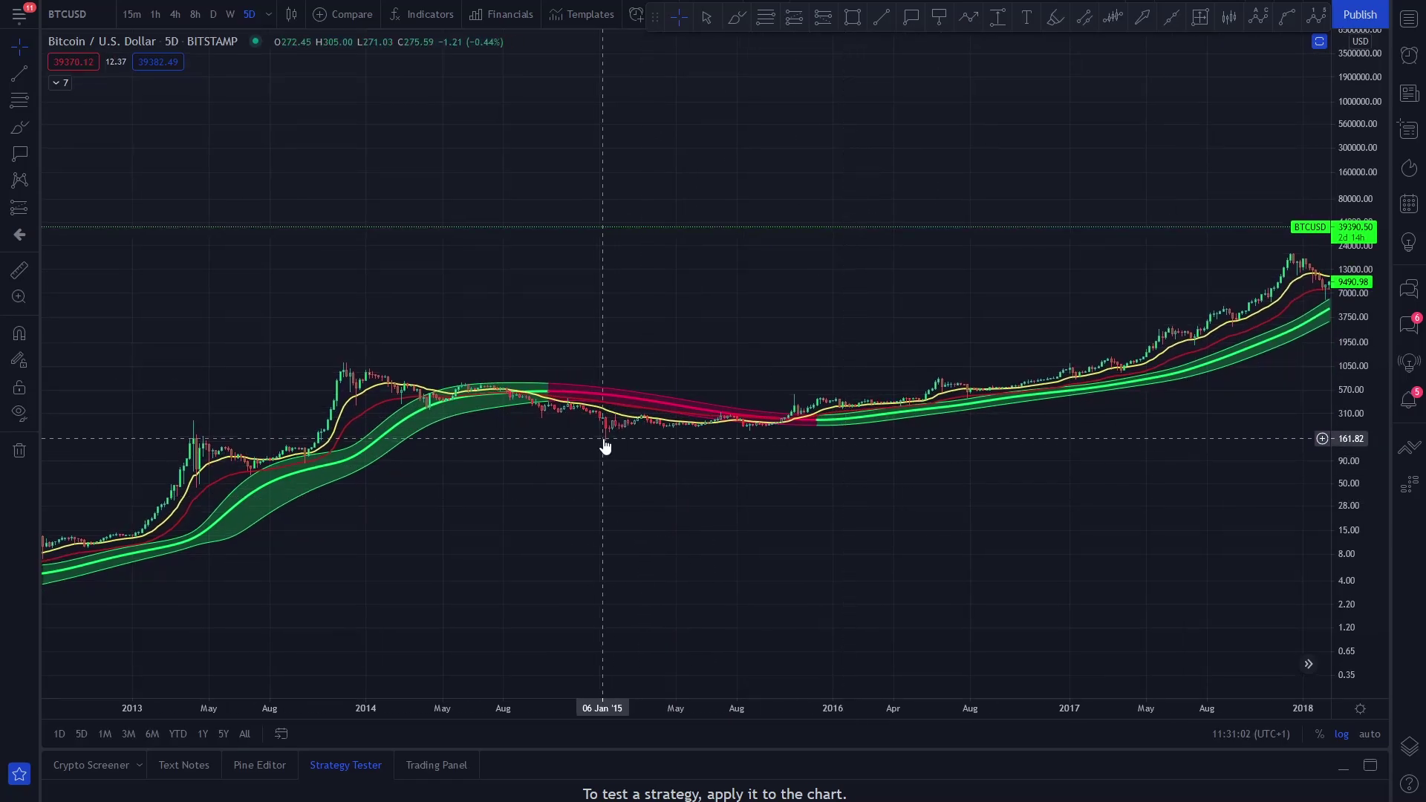
Examine the Gaussian Channel's trend changes on the BTCUSD chart from 2016 through 2021.
scroll(965, 483, right, 5)
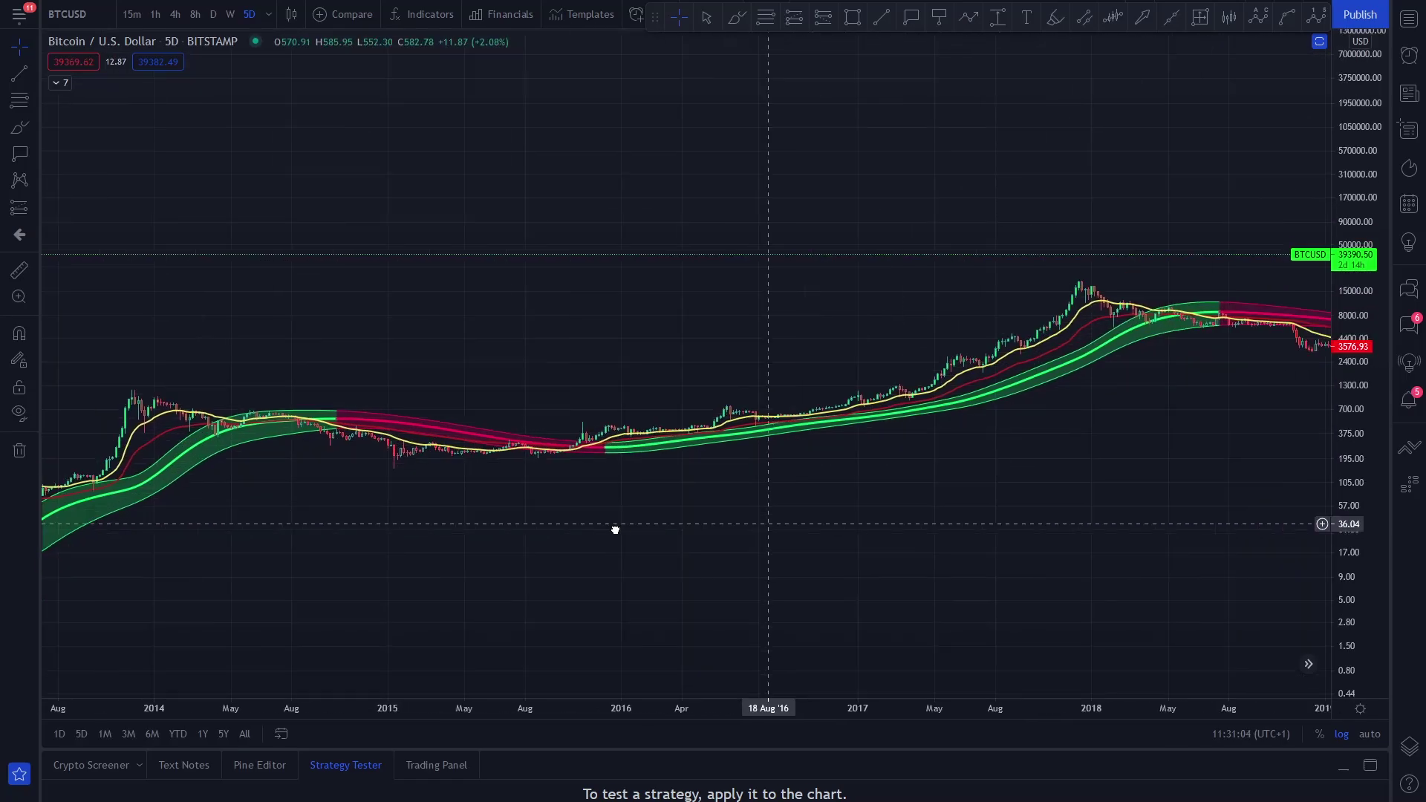
drag(1046, 492, 631, 658)
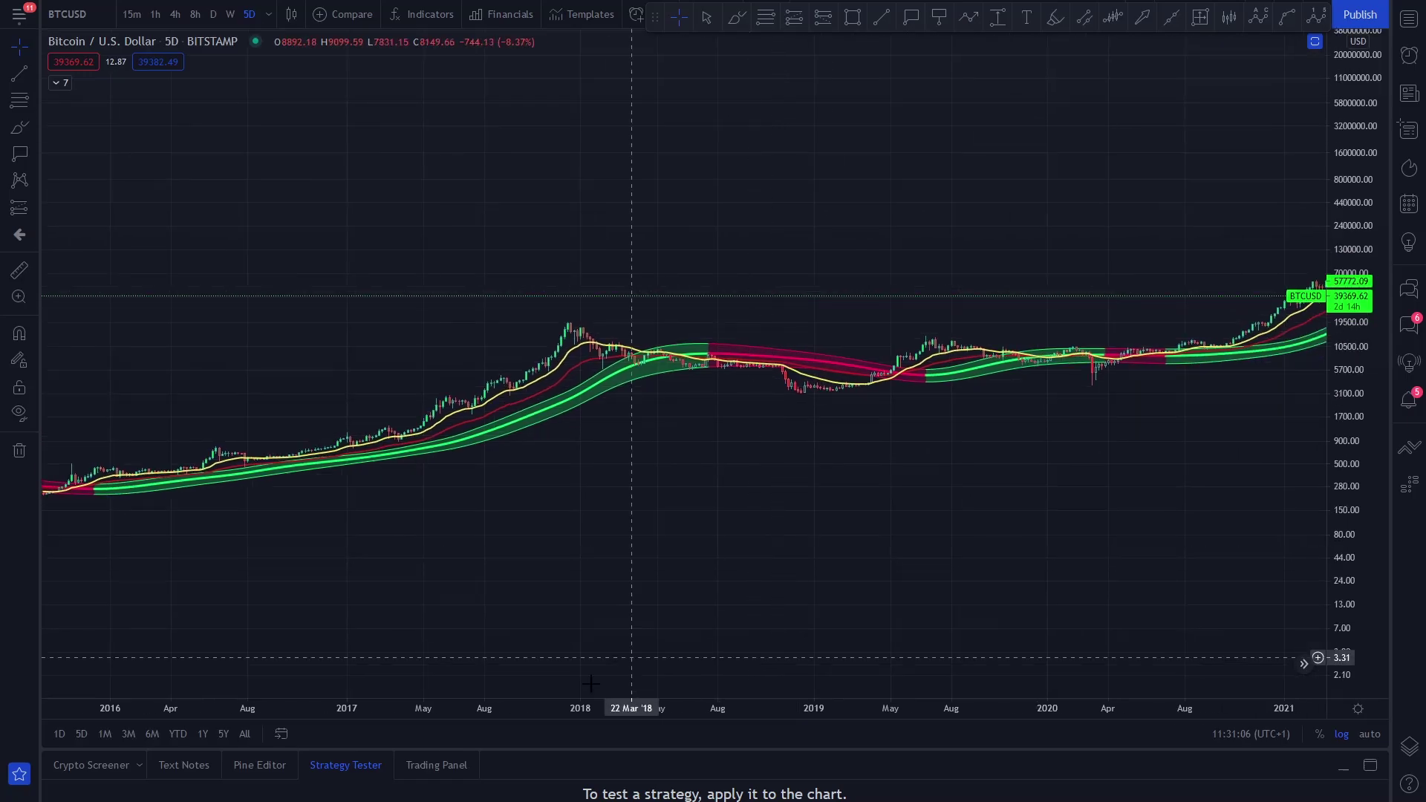
drag(506, 711, 907, 709)
drag(1047, 565, 816, 518)
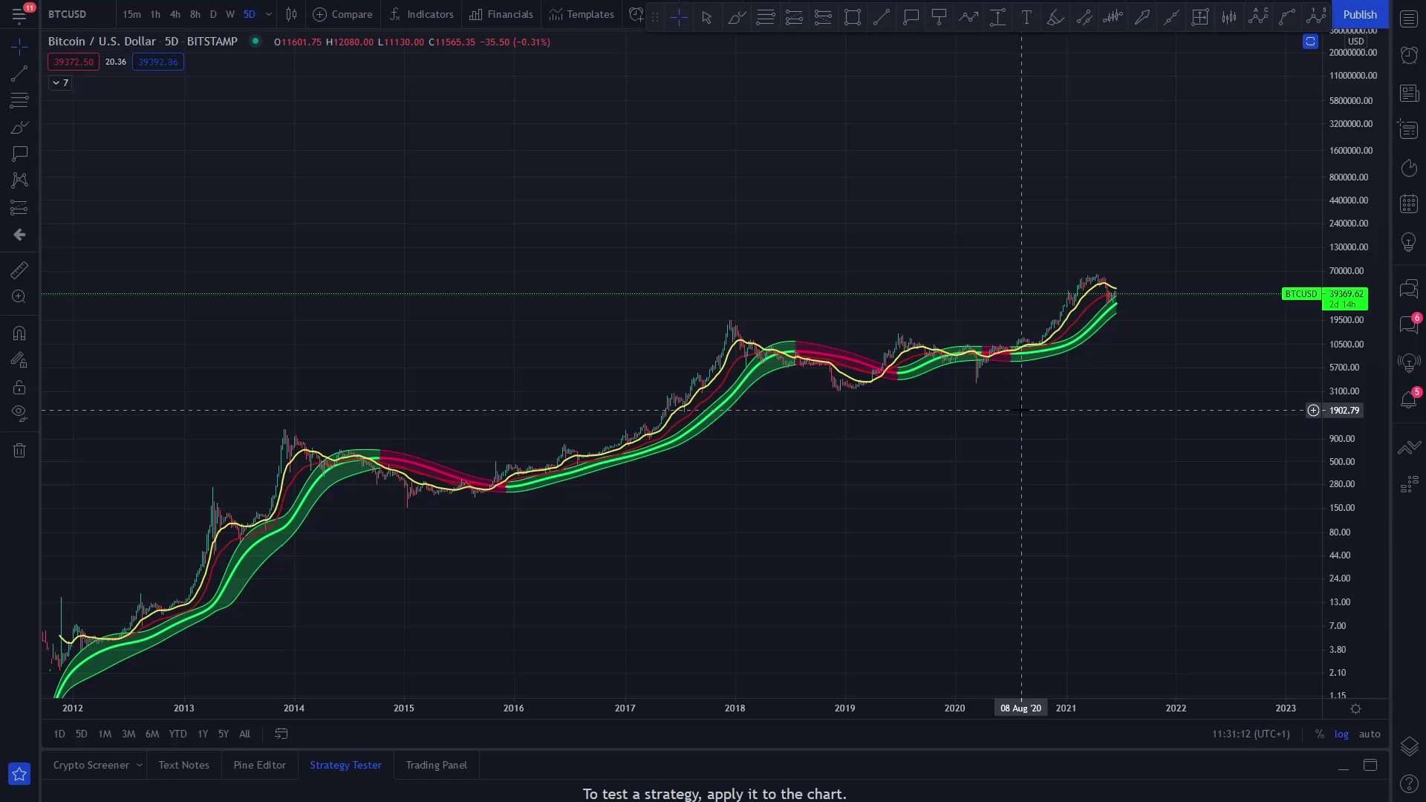
scroll(1021, 410, down, 3)
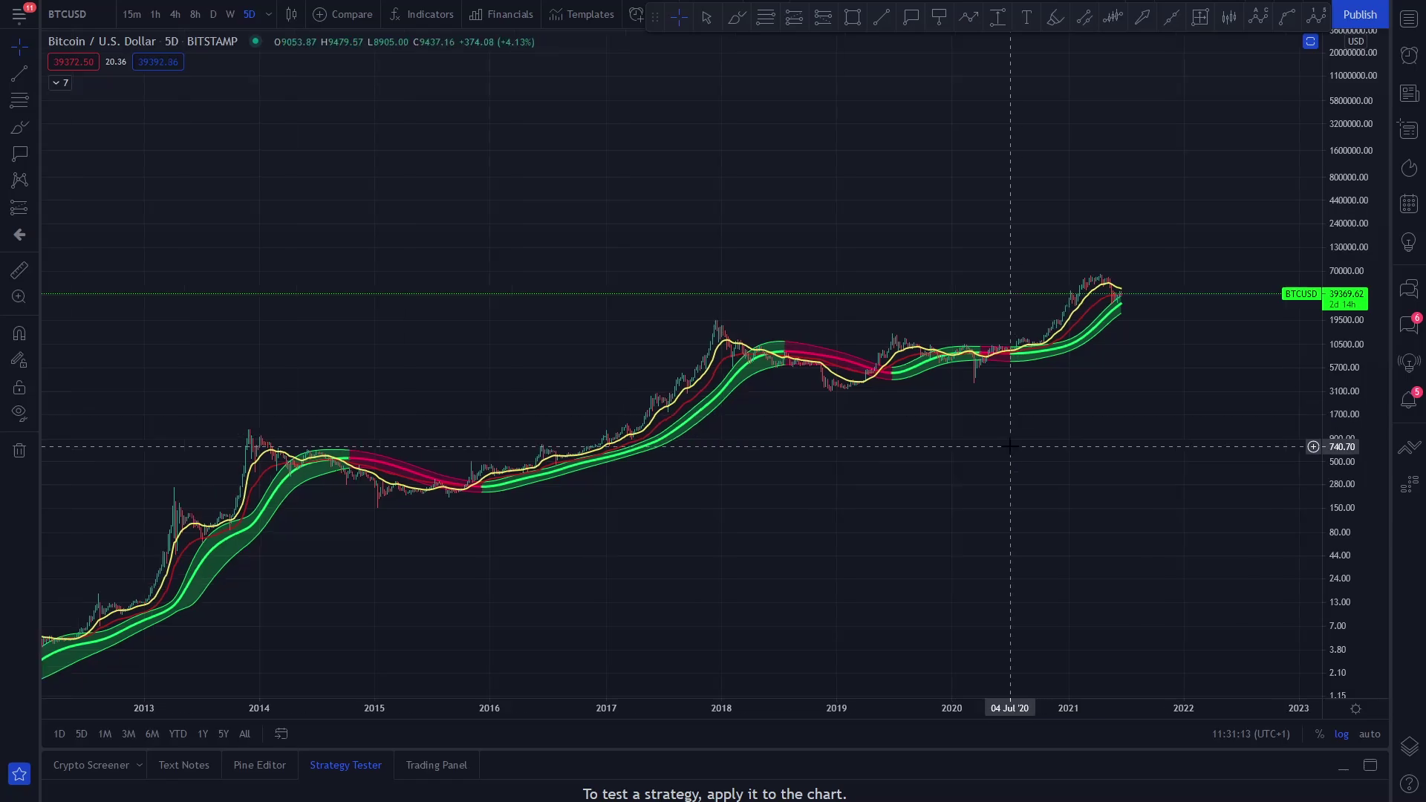
Reset the price scale to automatic, then rescale the chart to frame BTCUSD's price action from 2016 to 2021.
click(1370, 734)
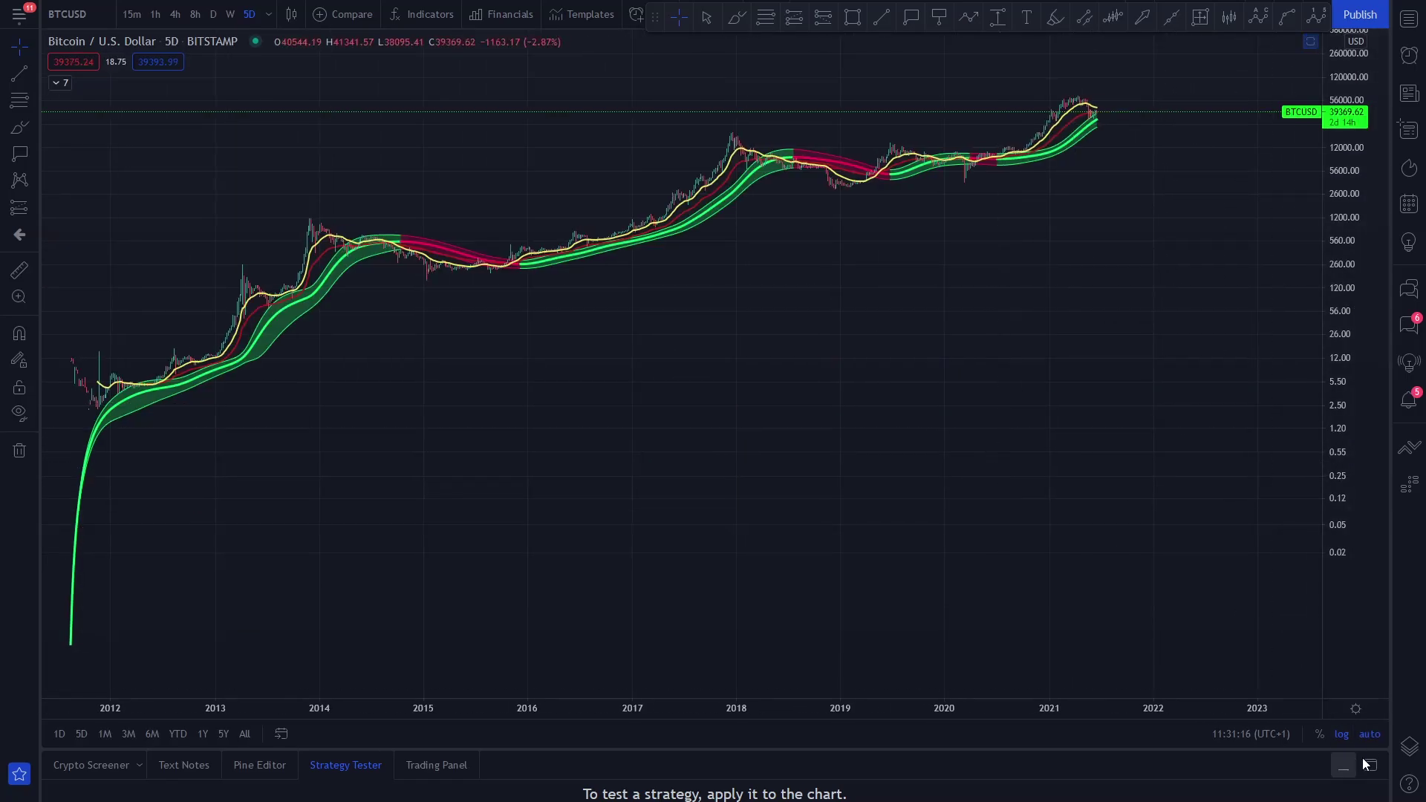
drag(1111, 296, 1140, 451)
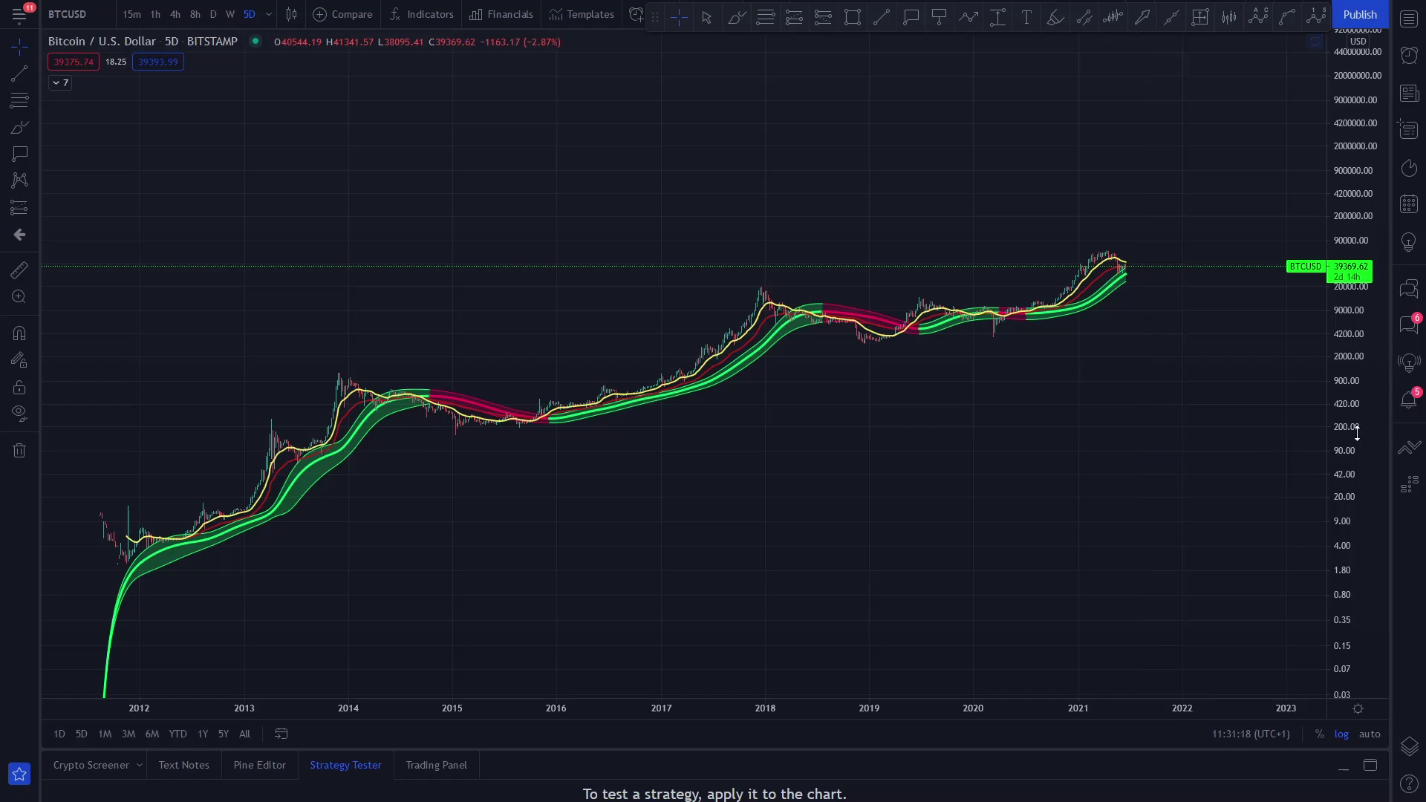
drag(1357, 433, 1235, 325)
scroll(1057, 416, up, 2)
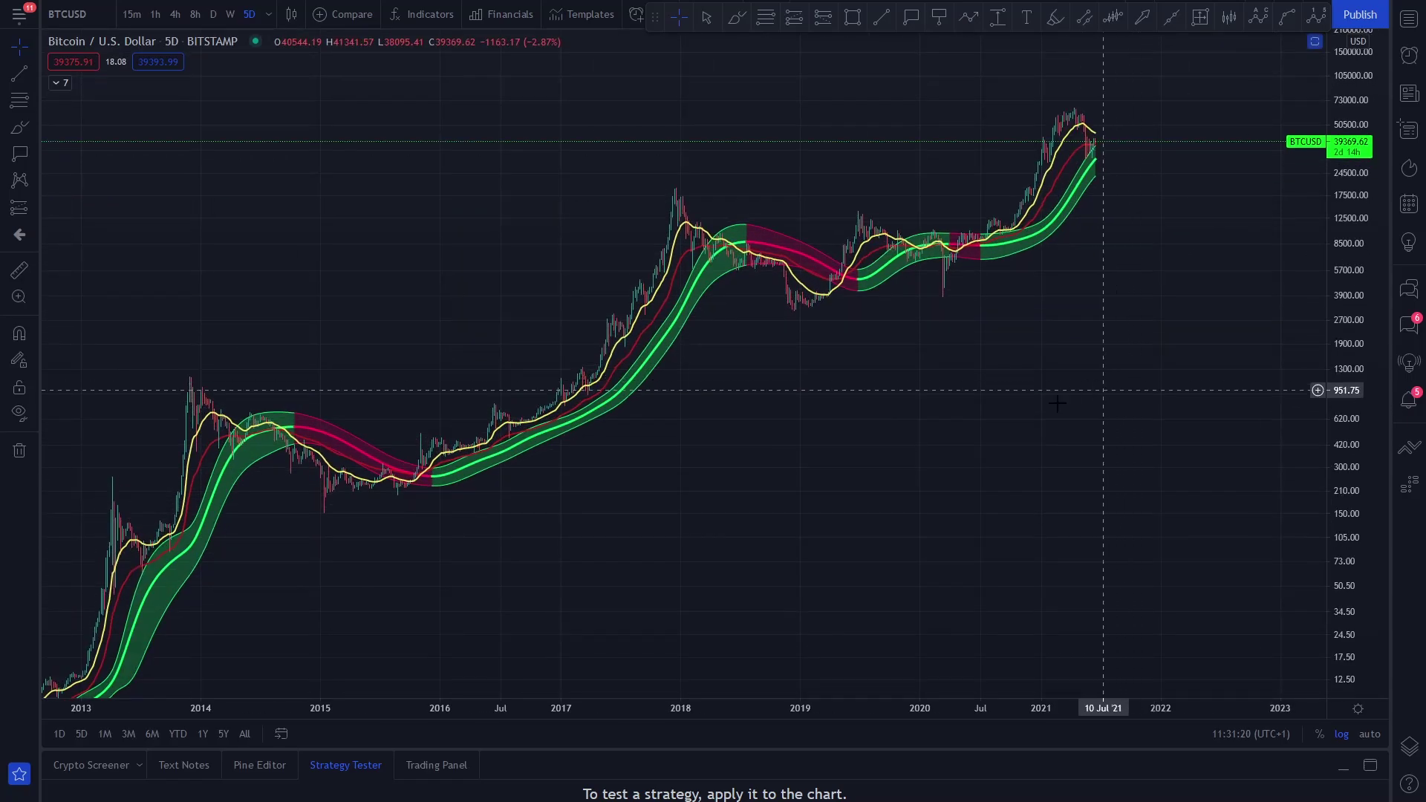
drag(1057, 403, 950, 532)
scroll(754, 532, up, 3)
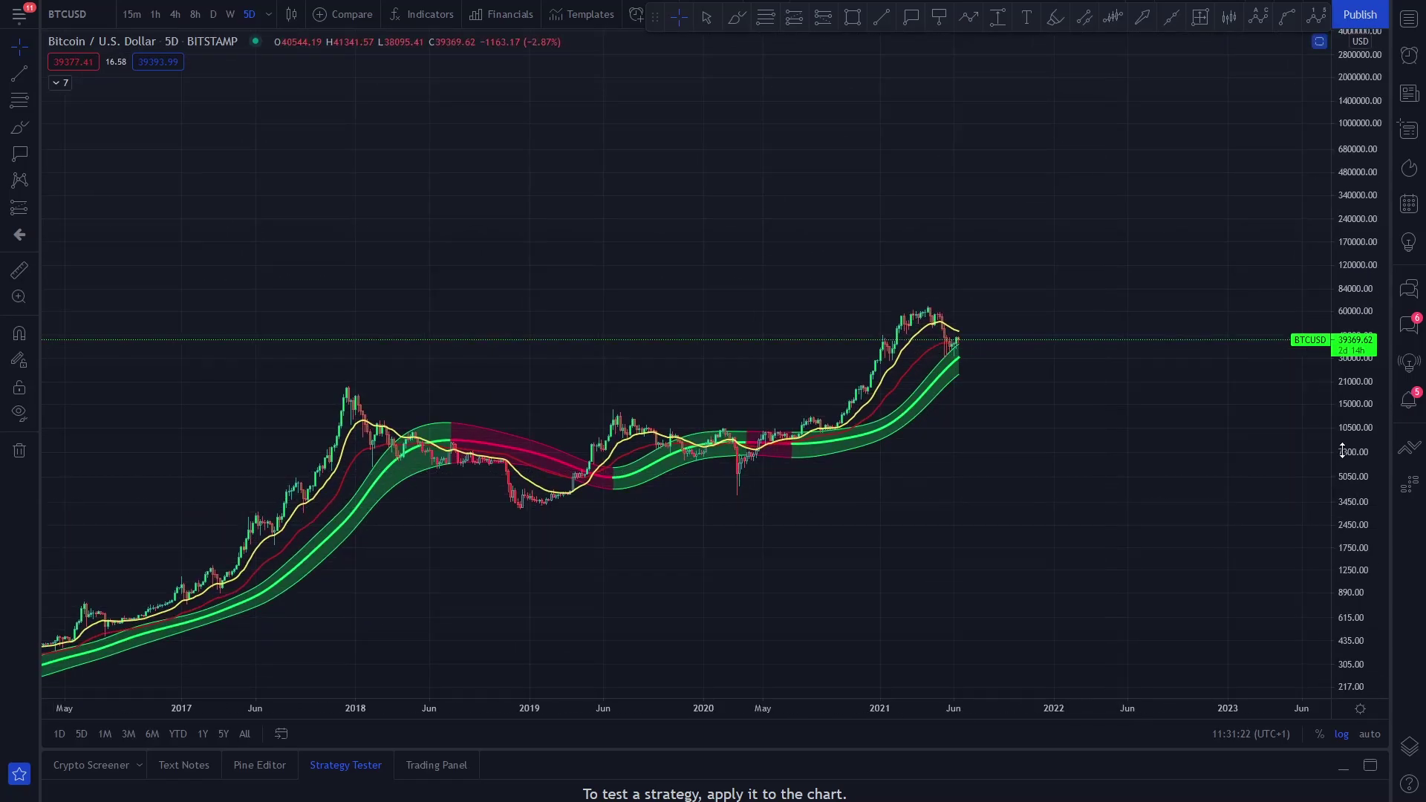
drag(1342, 451, 882, 520)
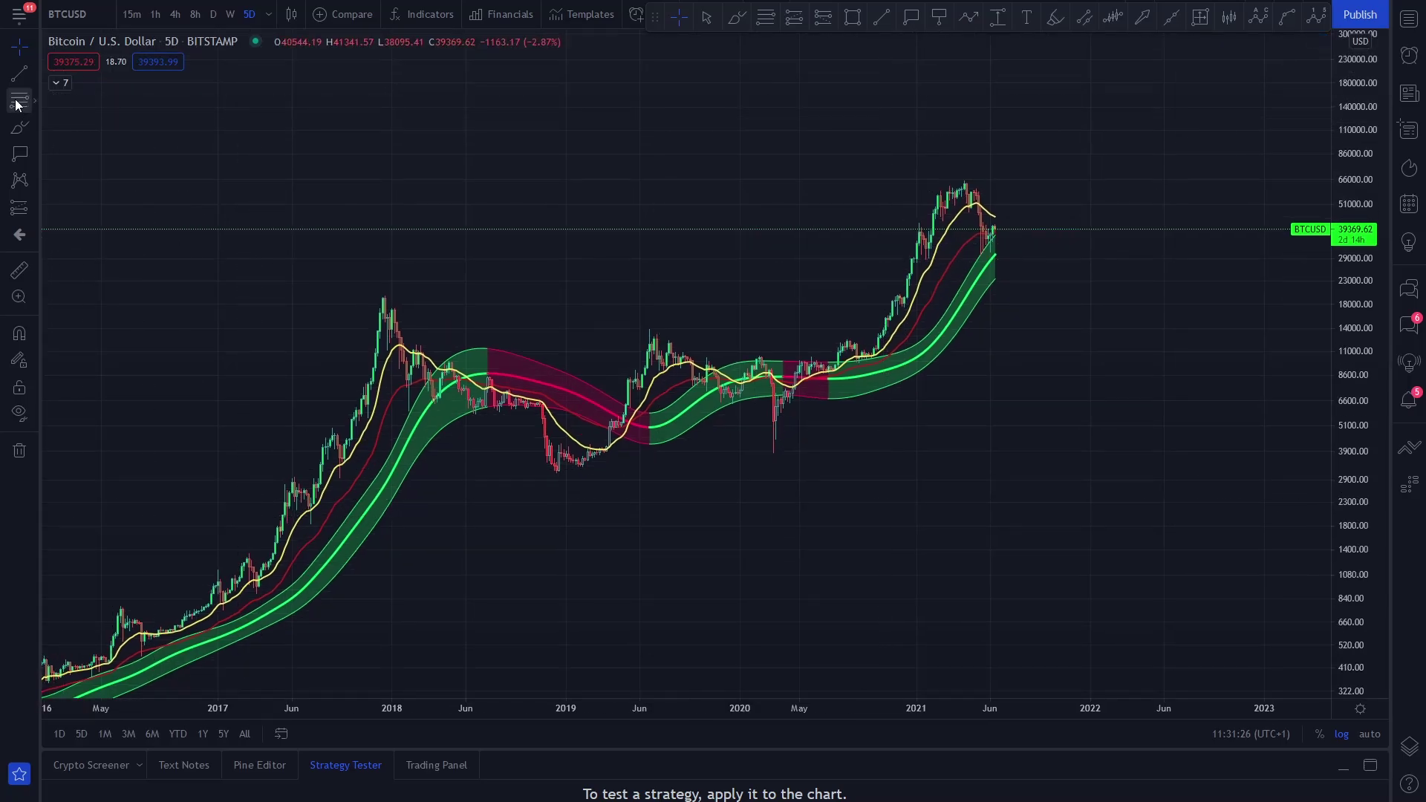
Find Fib Retracement among the drawing tools, keep it marked as a favourite, and activate it.
click(37, 43)
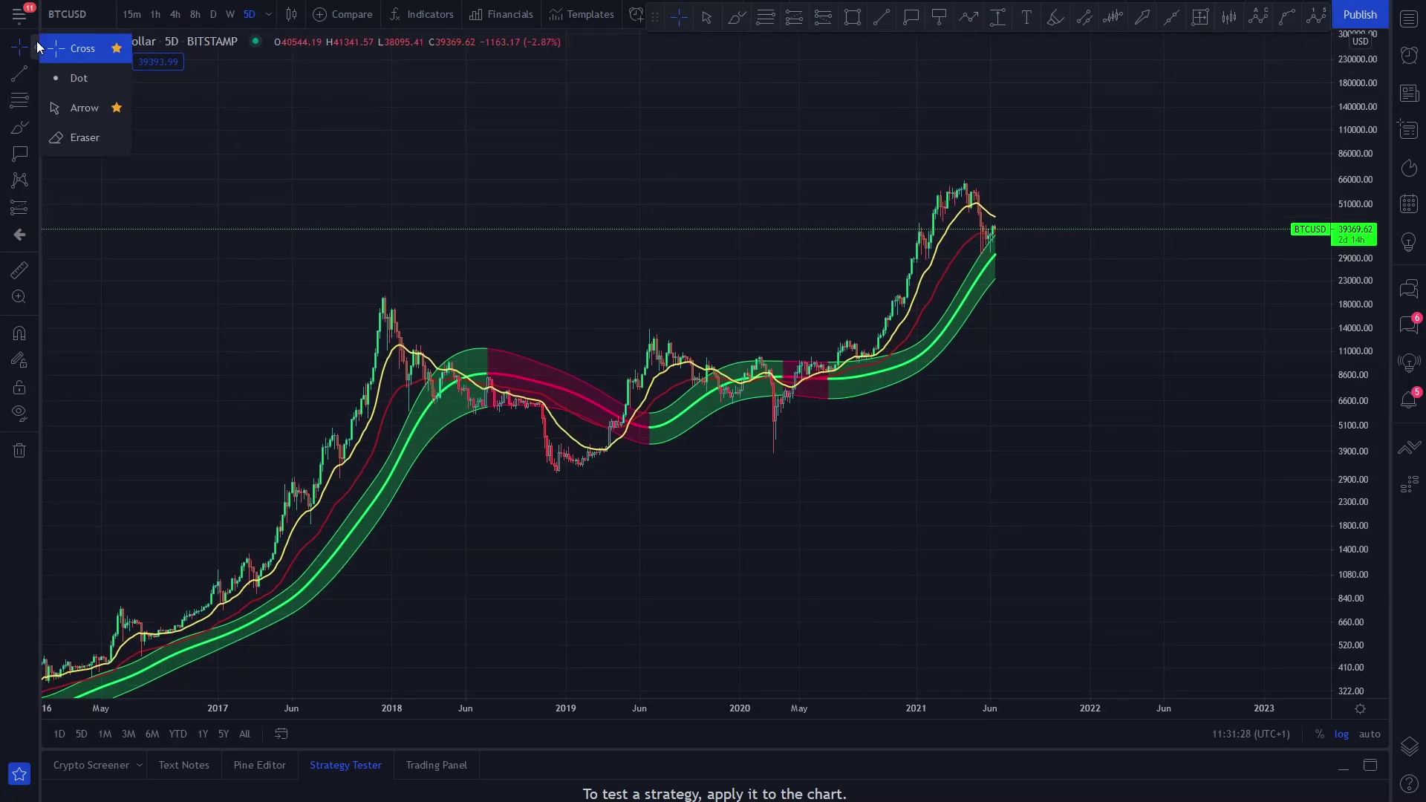
click(37, 46)
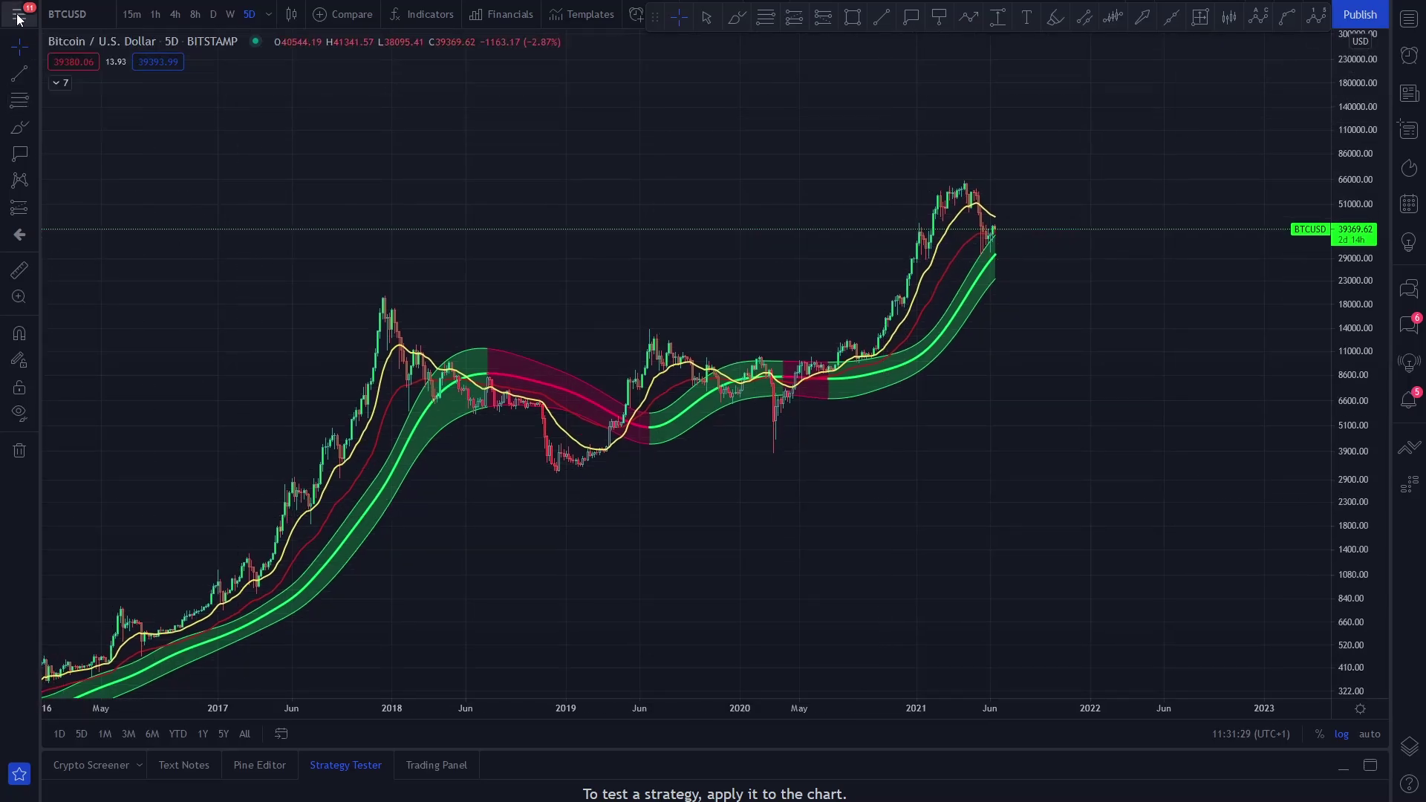
click(38, 99)
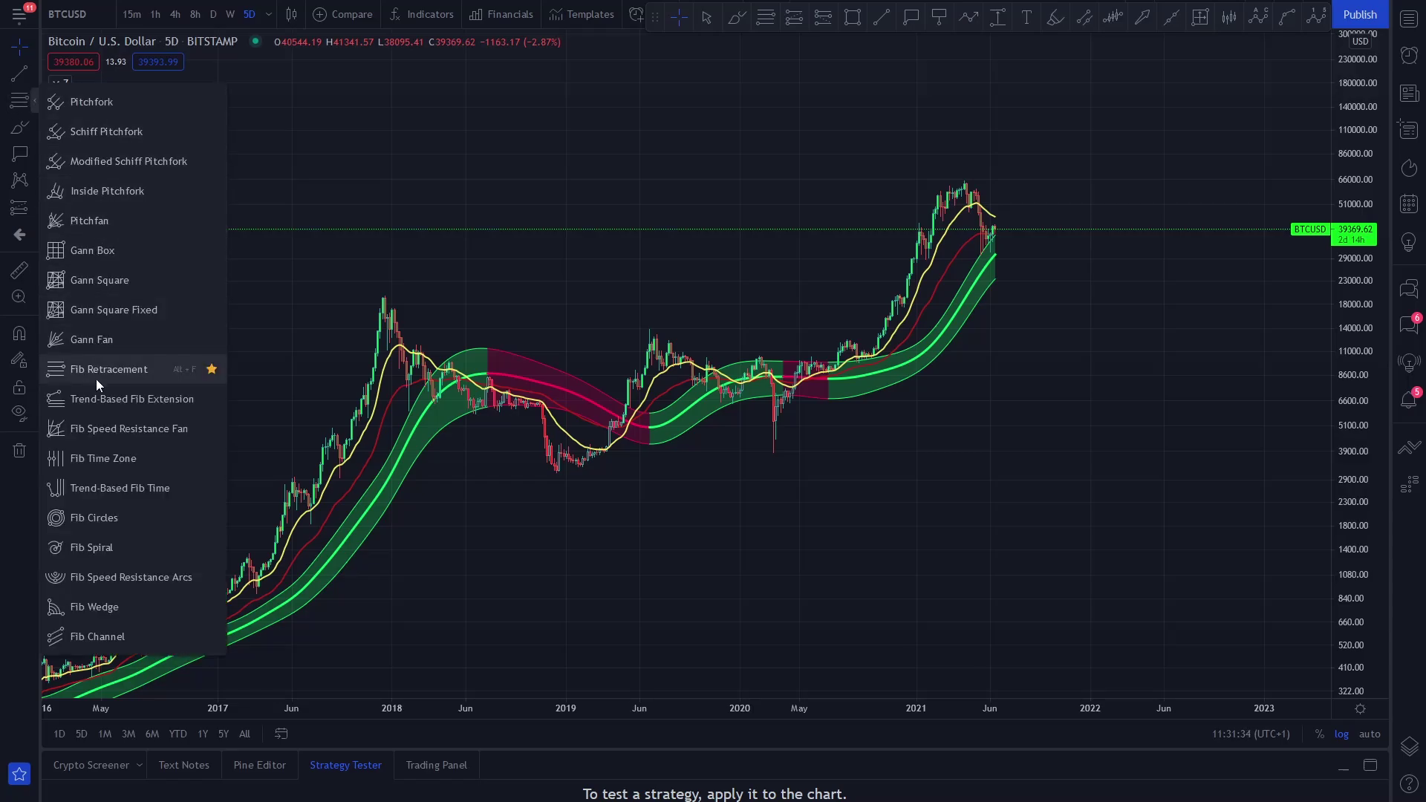
click(211, 369)
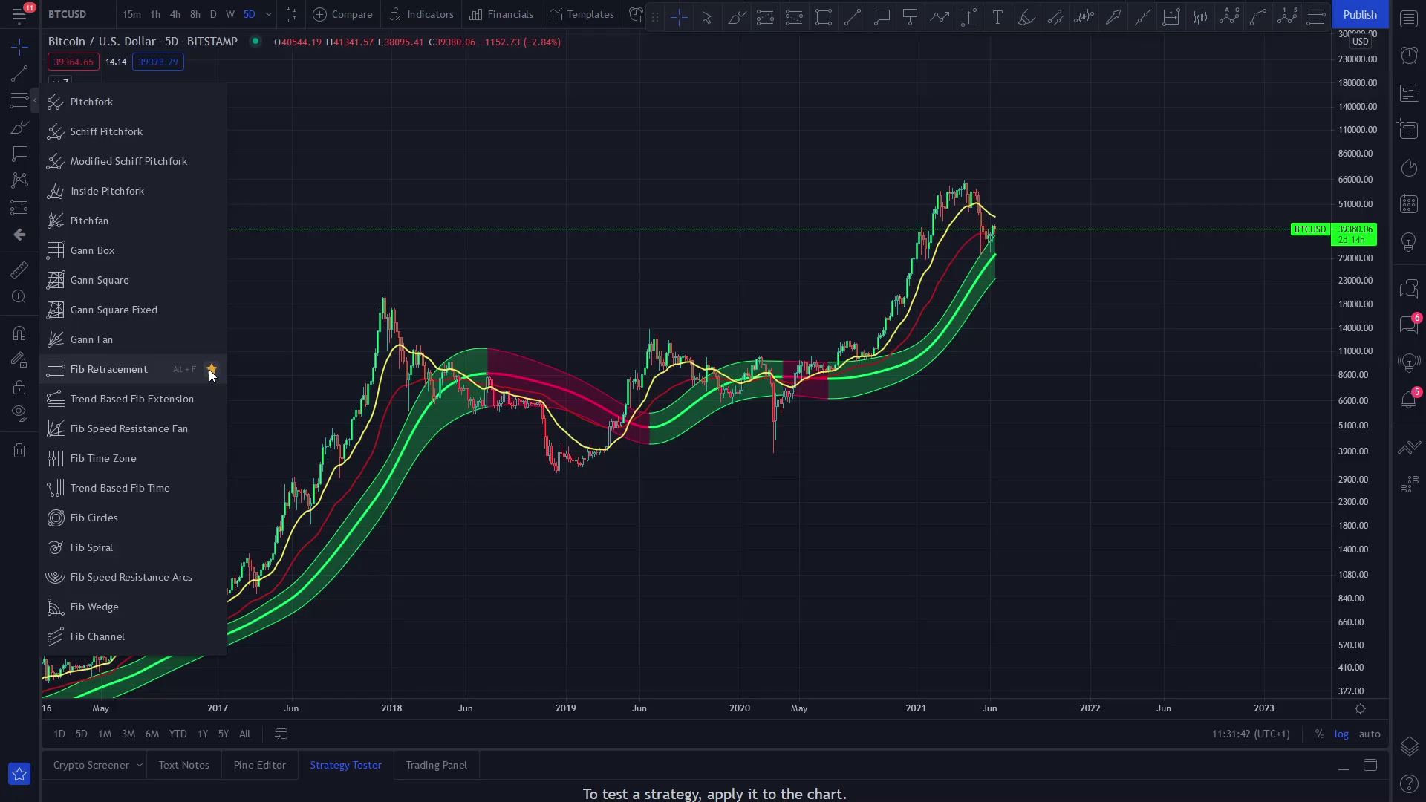
click(262, 304)
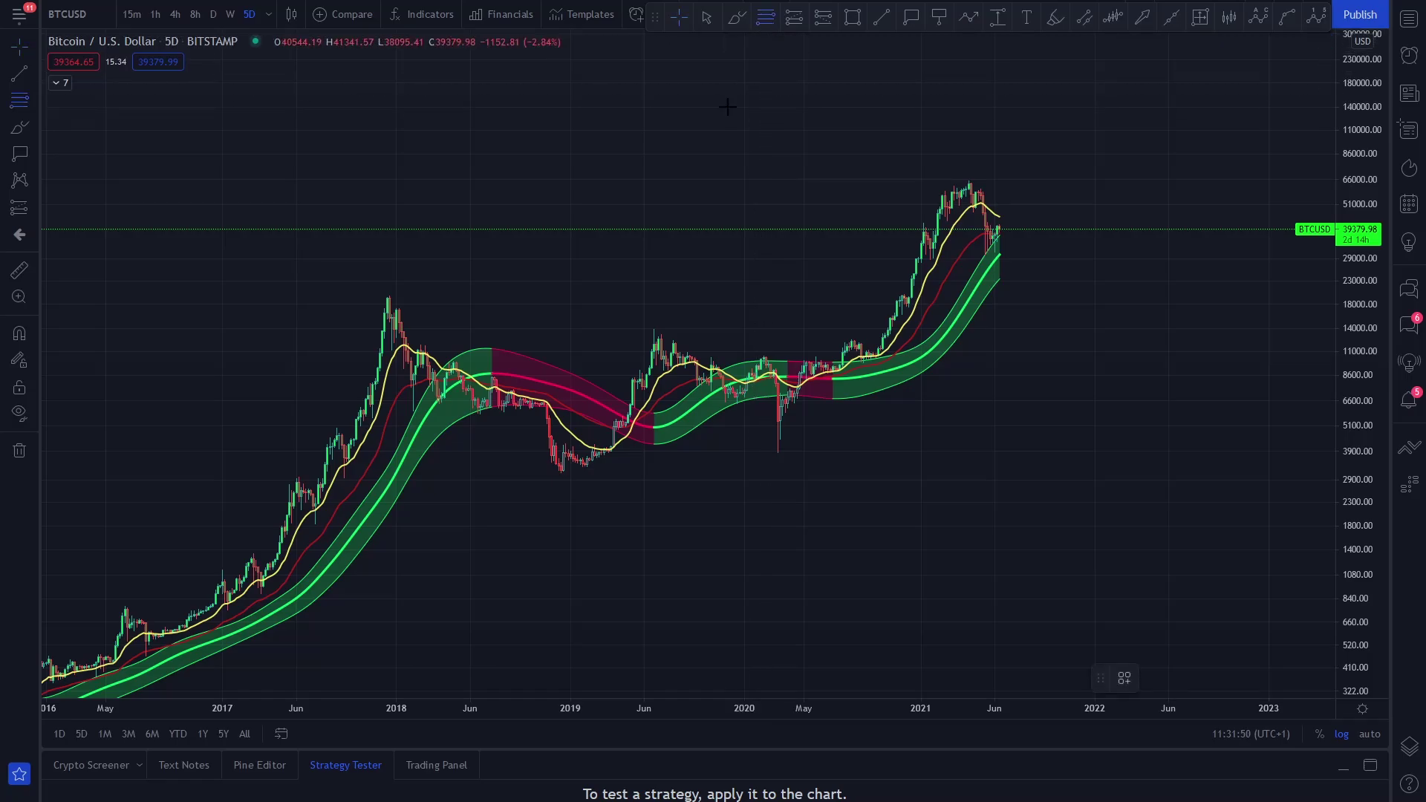
Draw a Fib Retracement from the BTCUSD cycle low at 3151.78 to the 2017 high at 19511.11, extending it to May 2021.
click(601, 473)
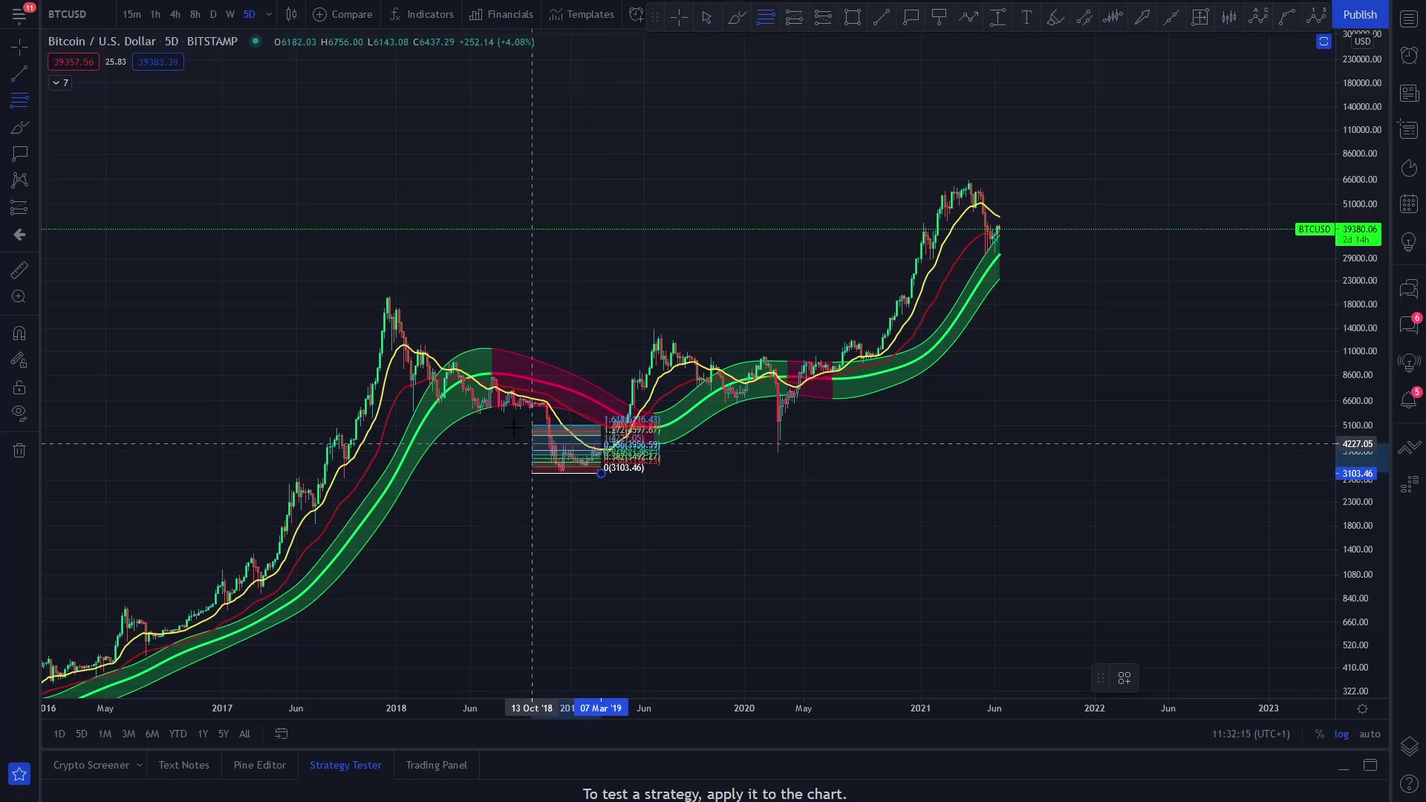
click(351, 296)
drag(602, 471, 992, 472)
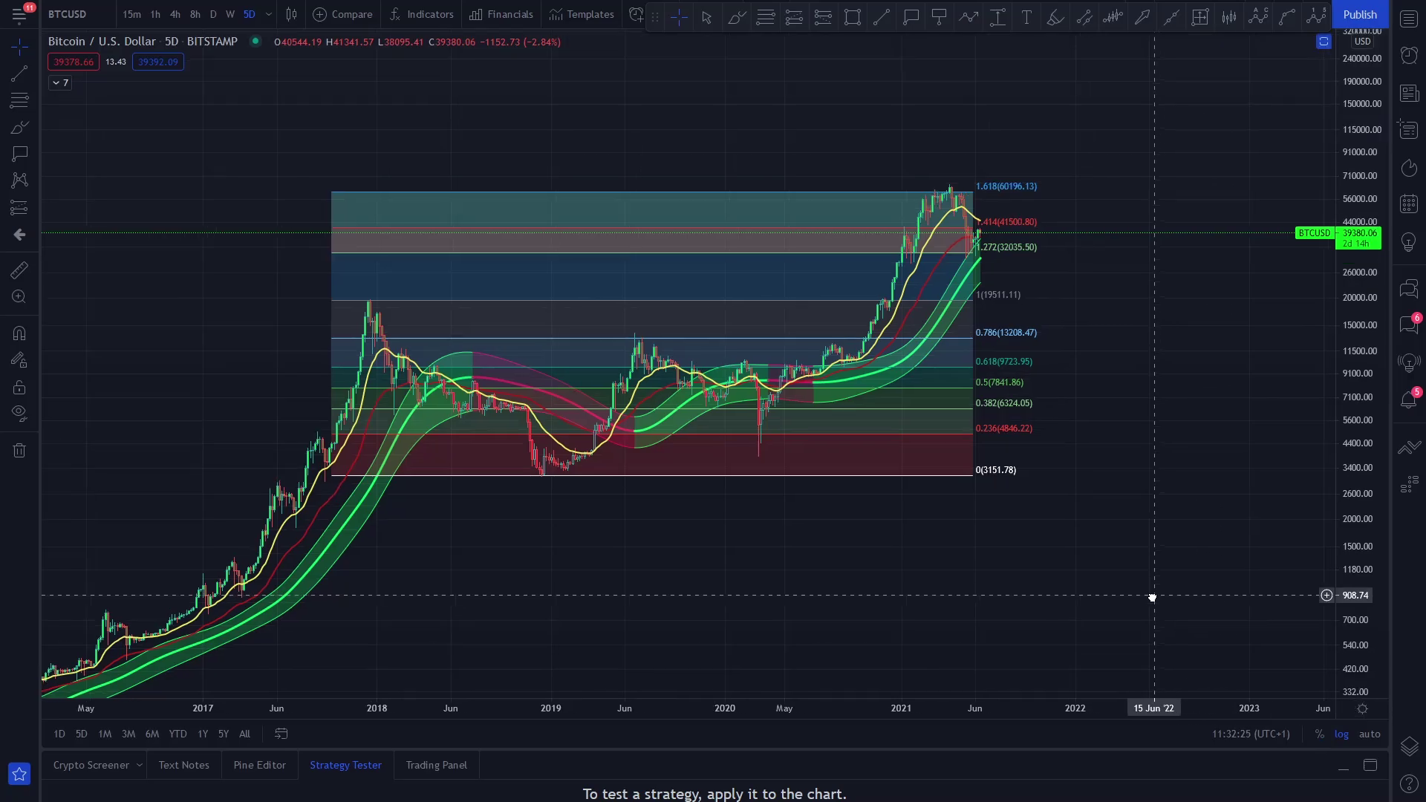
drag(1350, 371, 1351, 323)
scroll(1237, 385, up, 3)
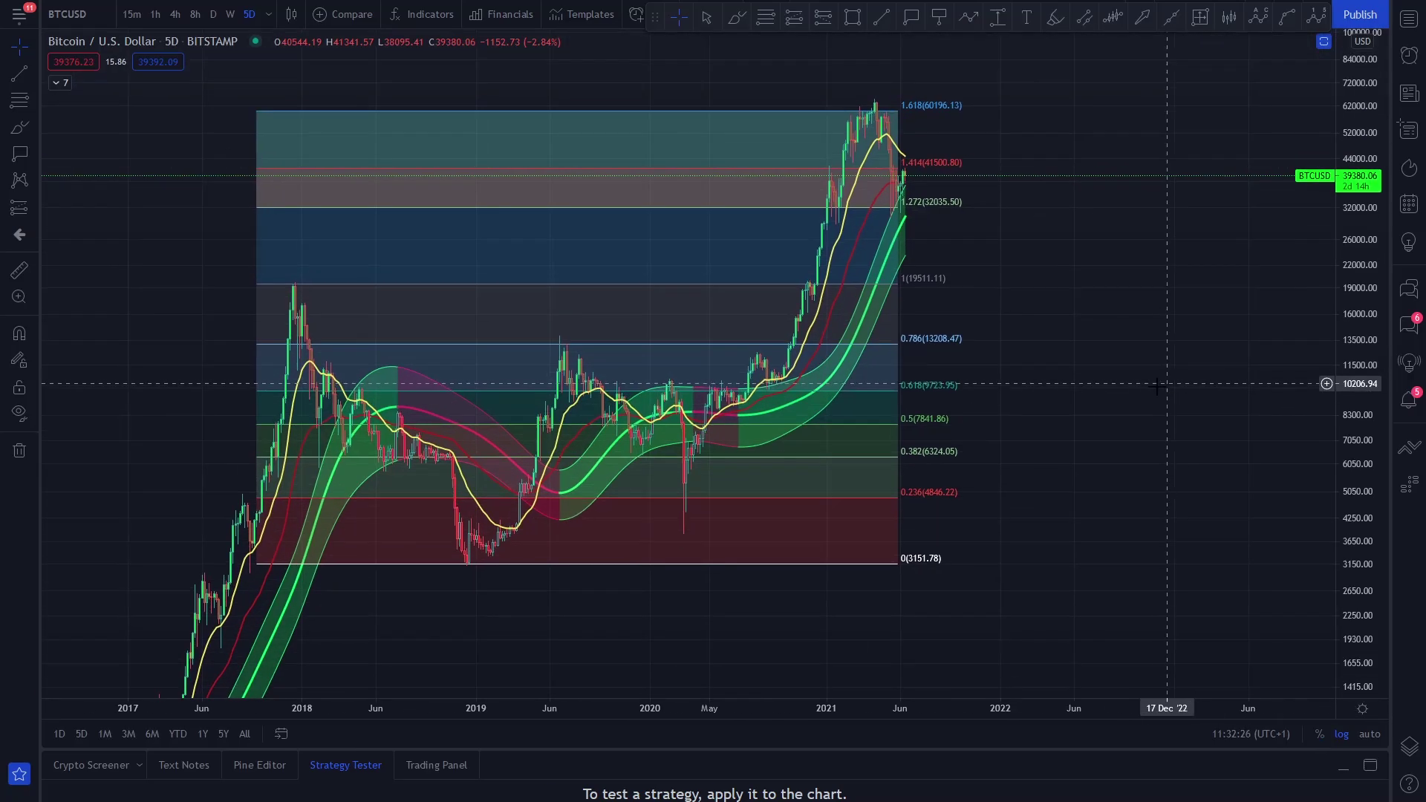
drag(1141, 479, 1178, 481)
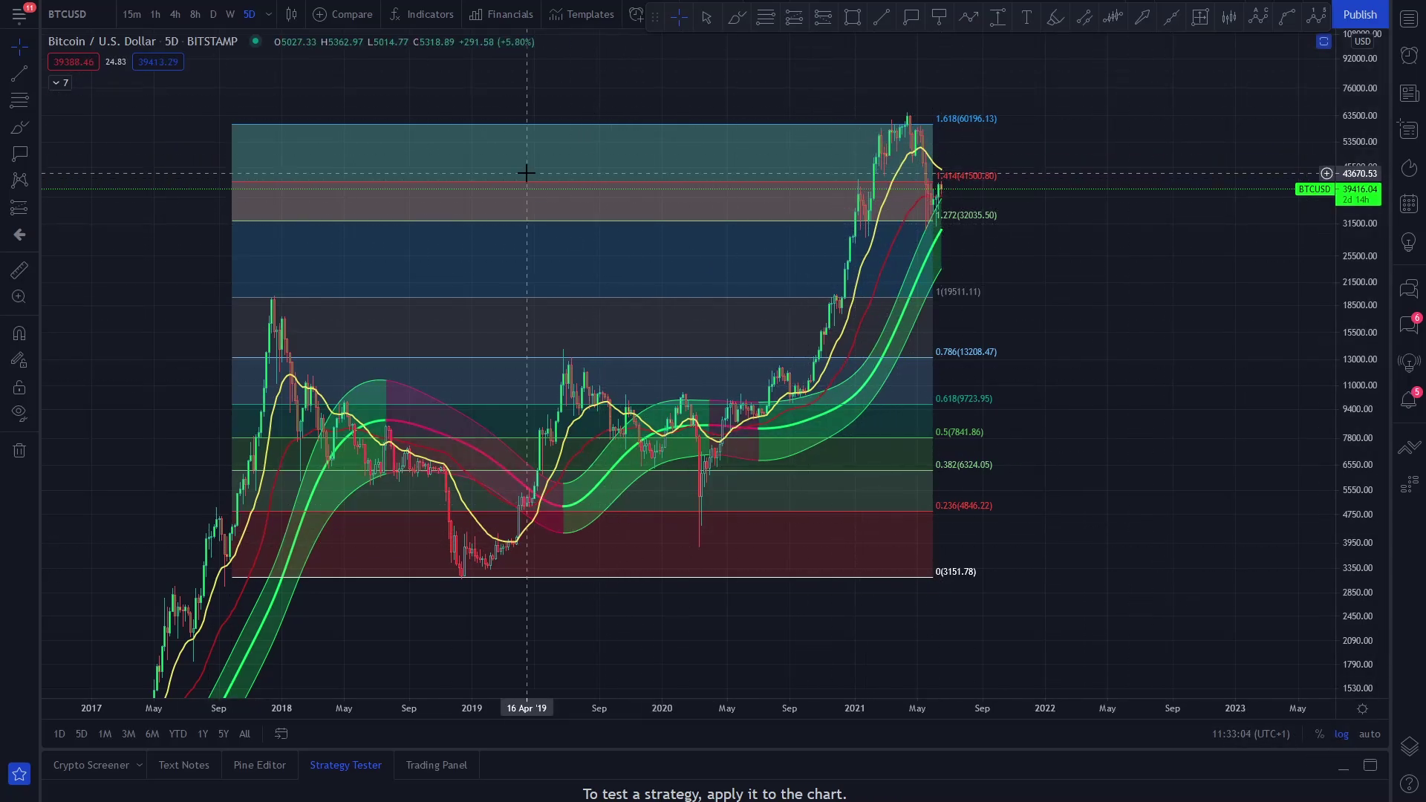
Select the Fib Retracement and view its coordinate settings, closing them without changes.
click(580, 131)
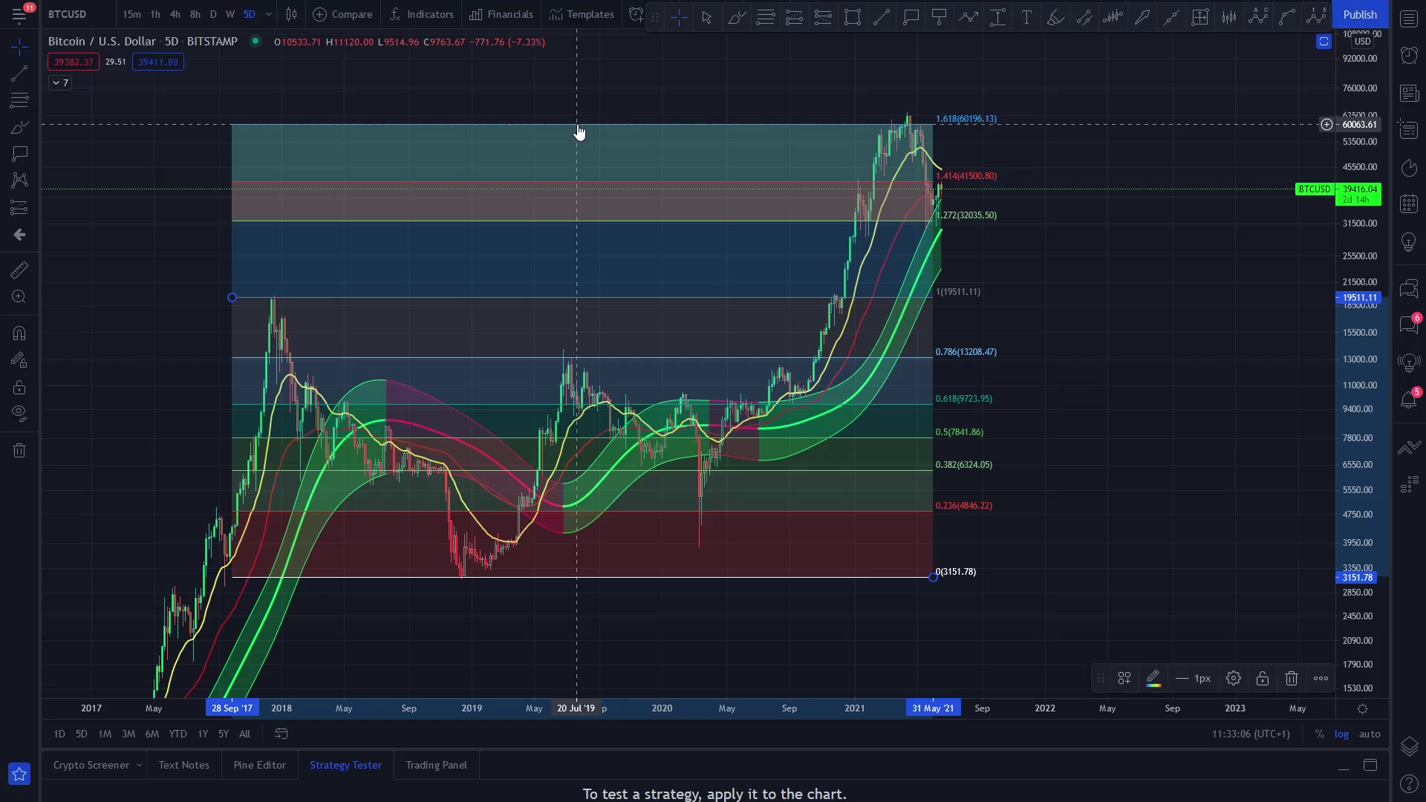
right_click(579, 129)
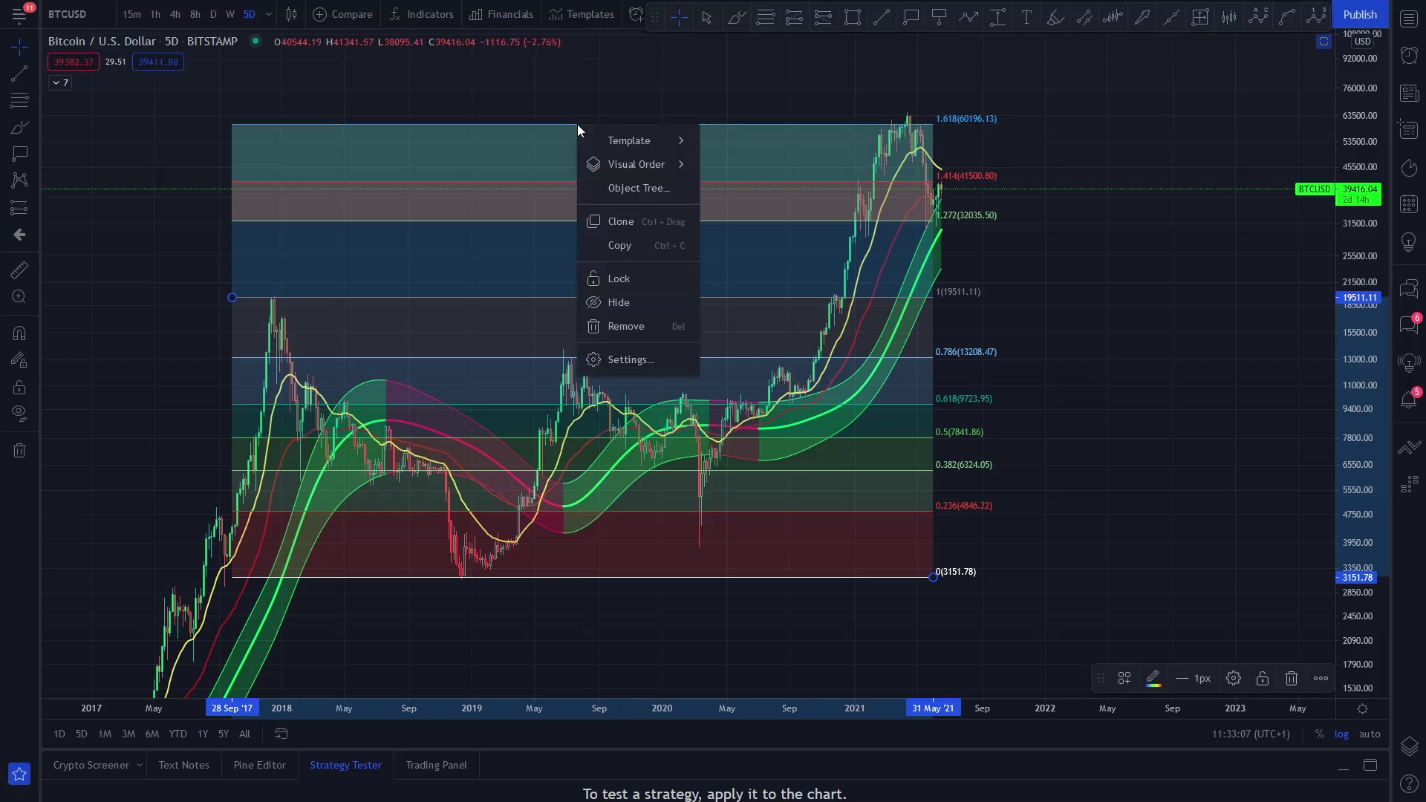
click(612, 356)
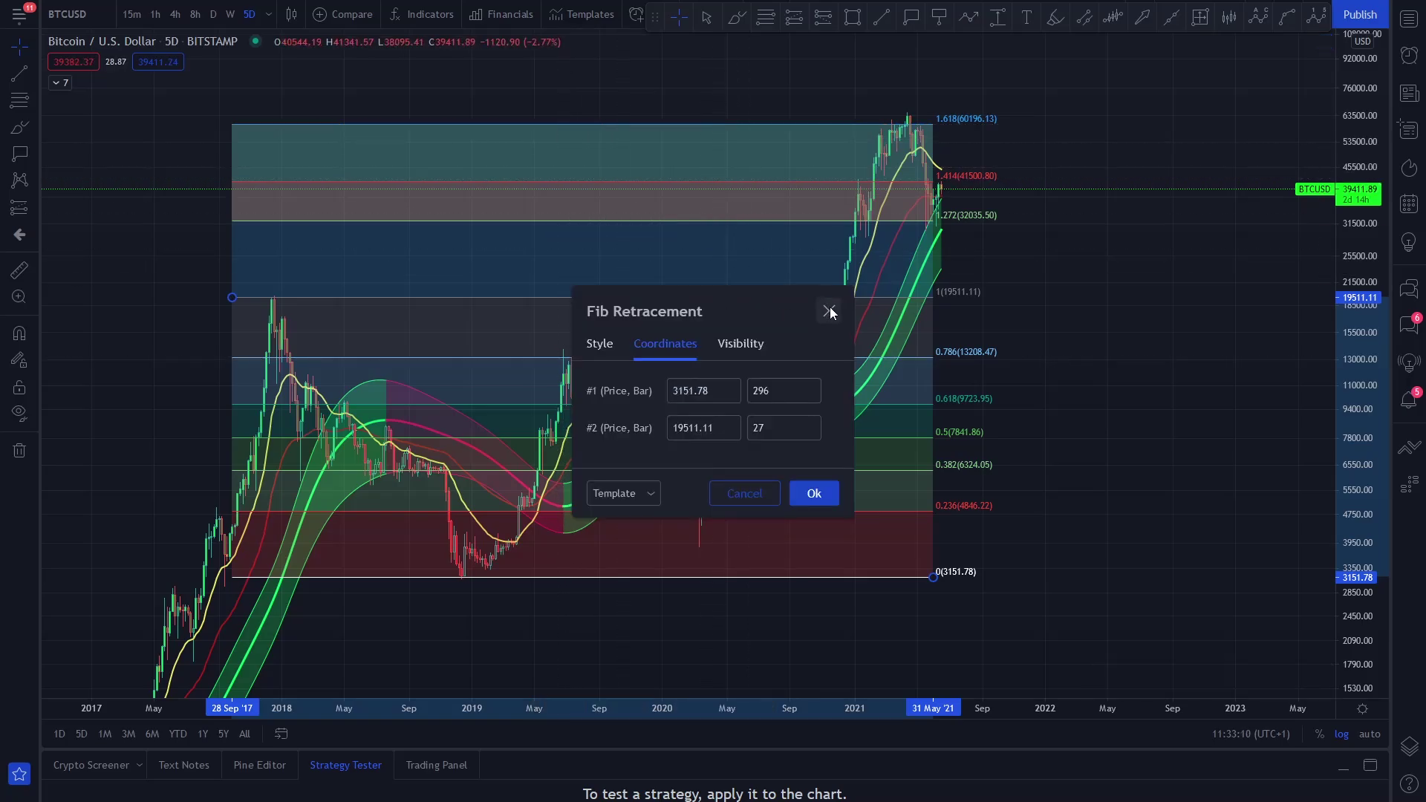
click(829, 311)
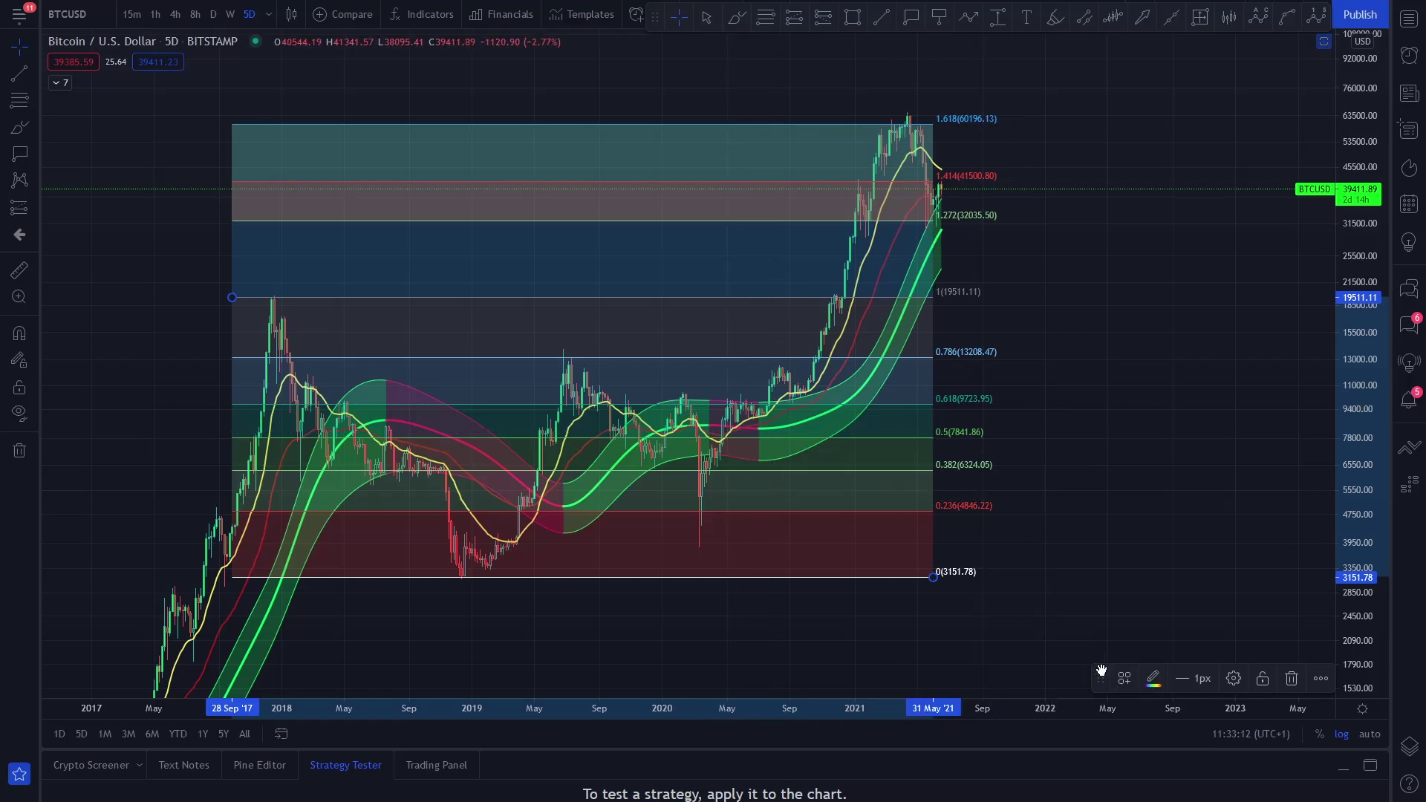
Move the floating drawing toolbar over the retracement and open the Fib Retracement's style settings.
mouse_move(1102, 670)
mouse_down()
mouse_move(609, 506)
mouse_move(495, 264)
mouse_up()
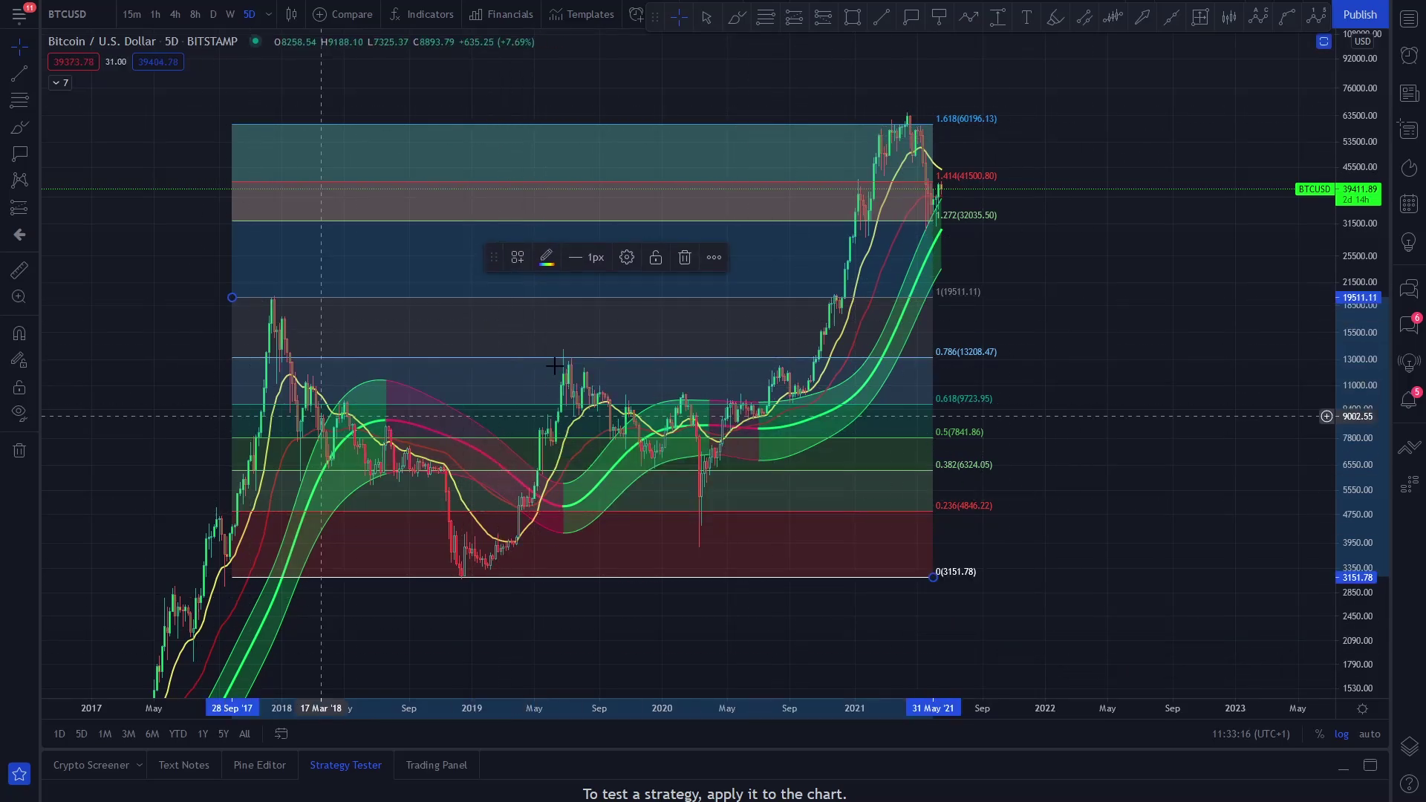
click(626, 257)
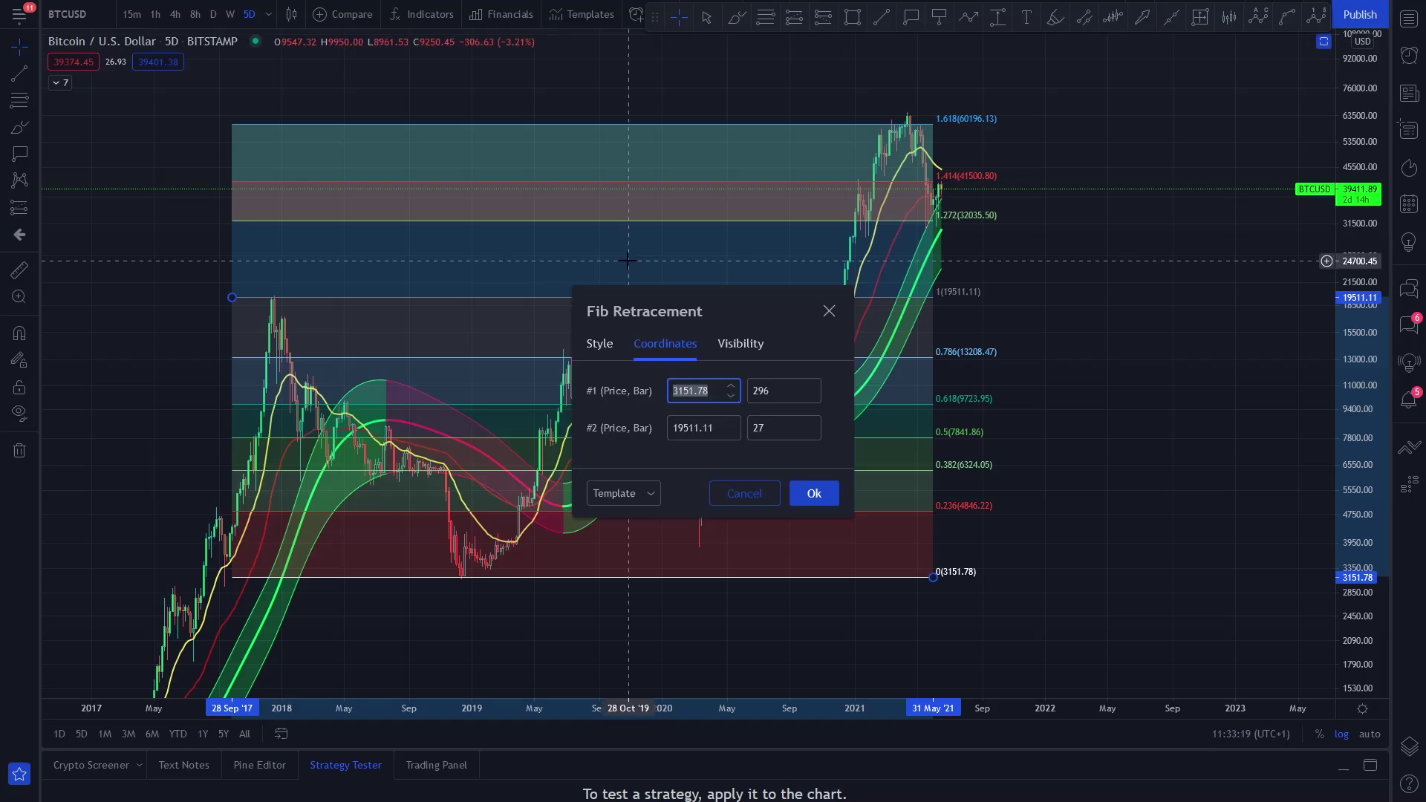
click(600, 343)
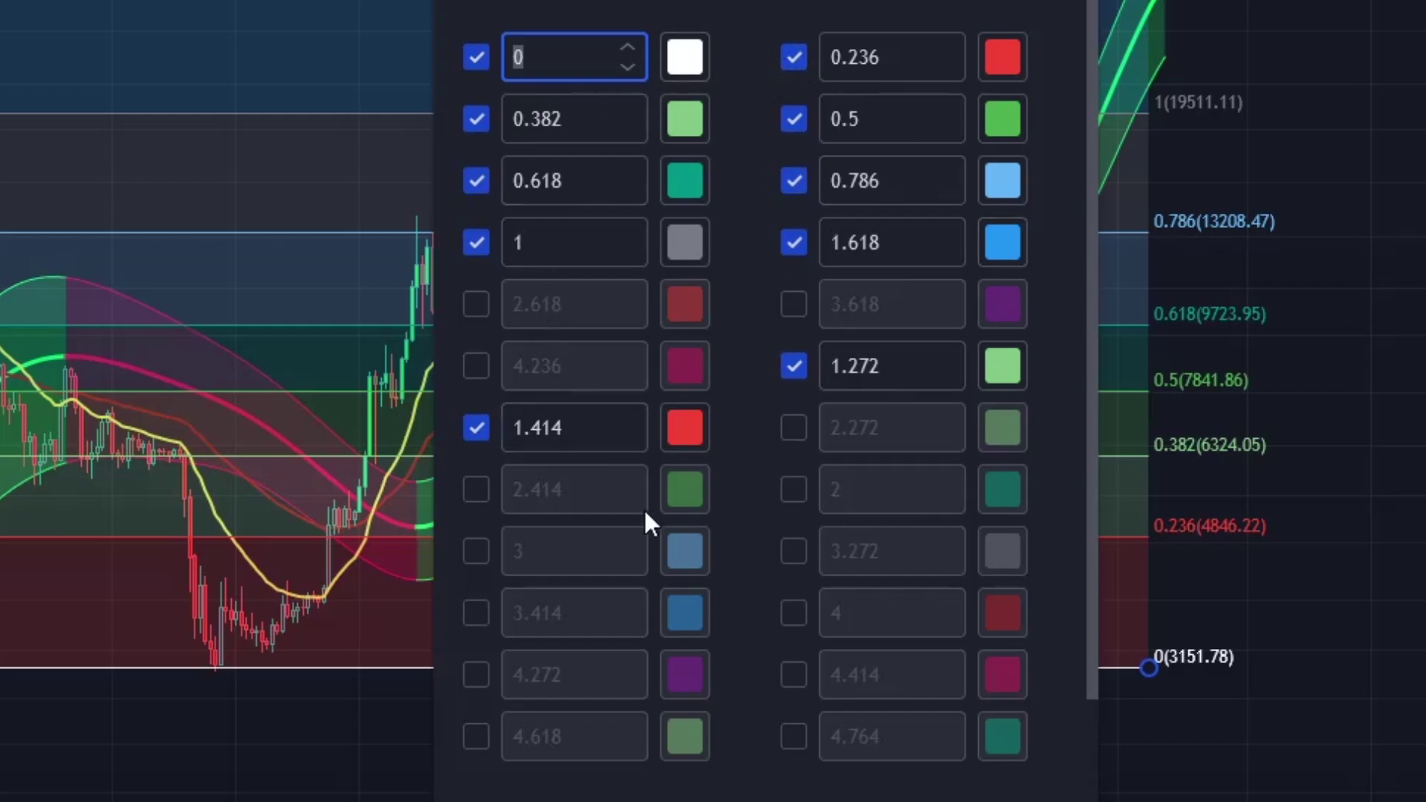
Try enabling the 2.272 level of the Fib Retracement and disable it again.
click(806, 429)
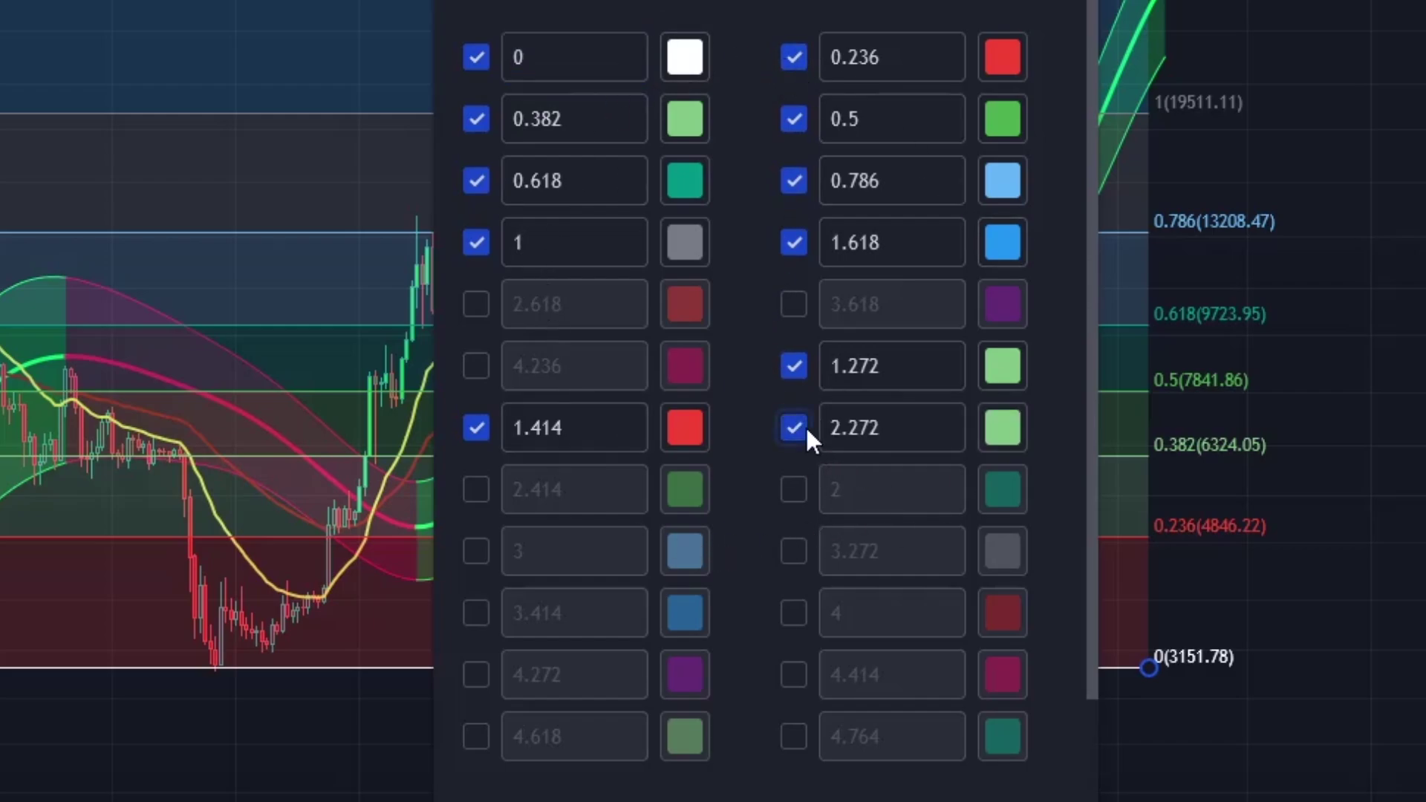
click(806, 429)
click(805, 429)
click(806, 429)
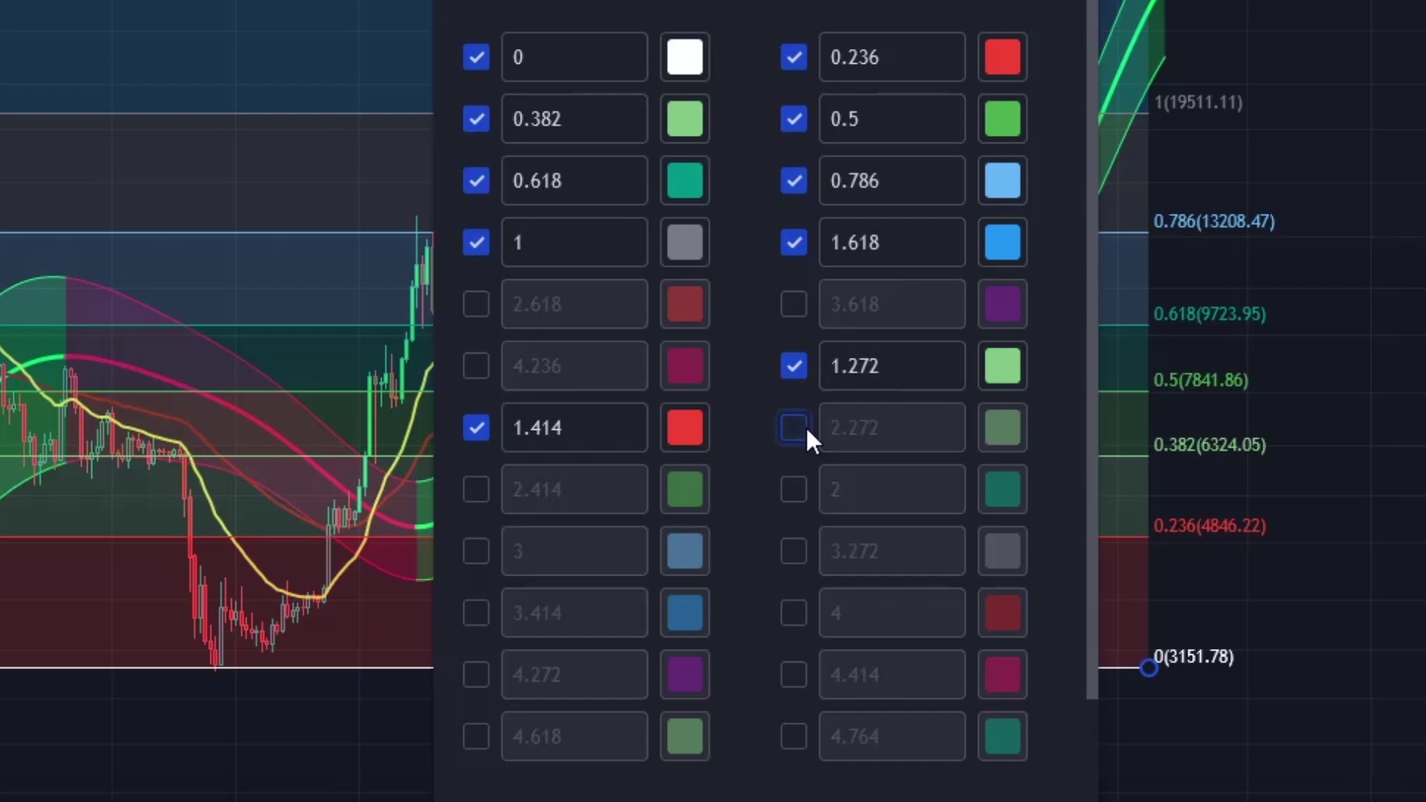
click(805, 428)
click(805, 428)
Switch the Fib Retracement's Reverse option off and back on.
scroll(873, 726, down, 5)
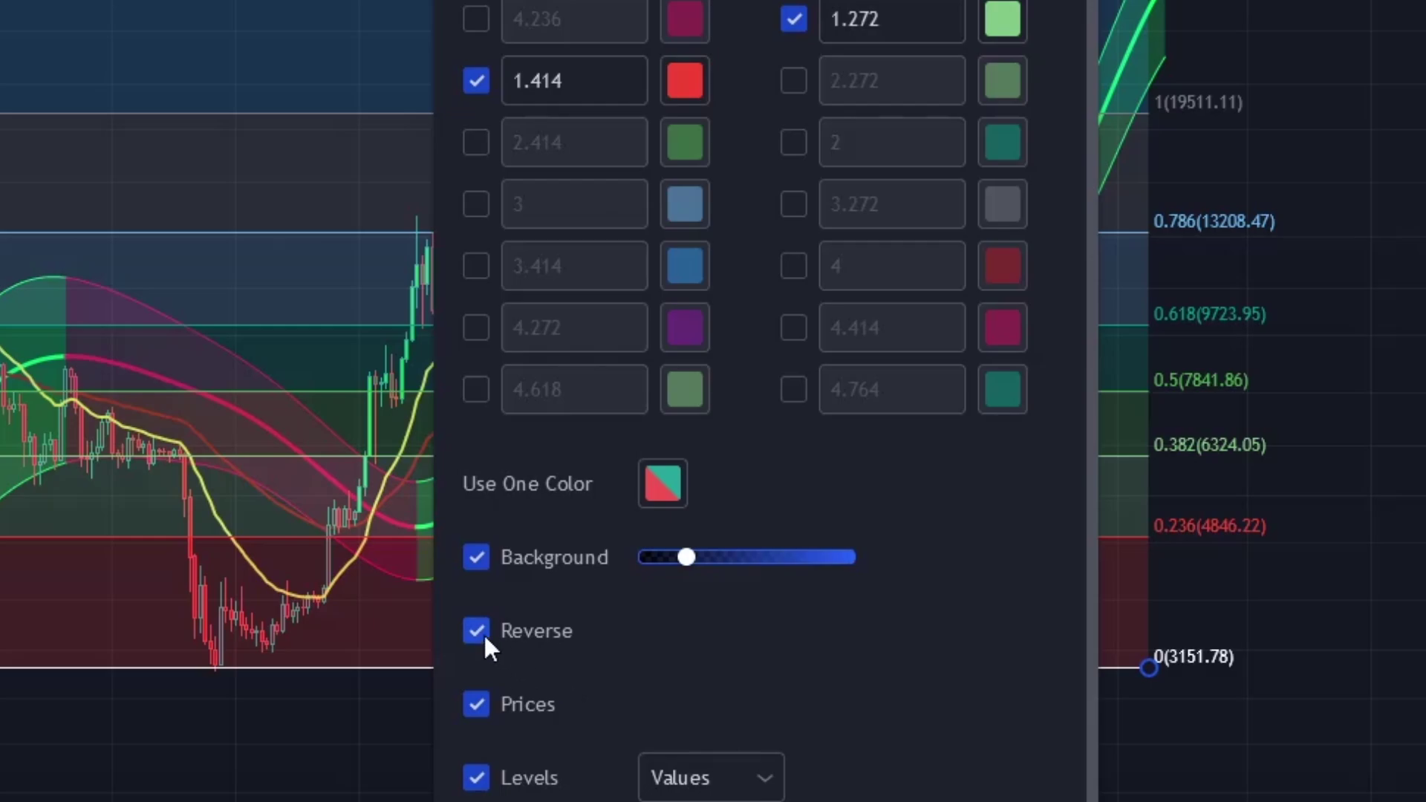
click(484, 633)
click(483, 633)
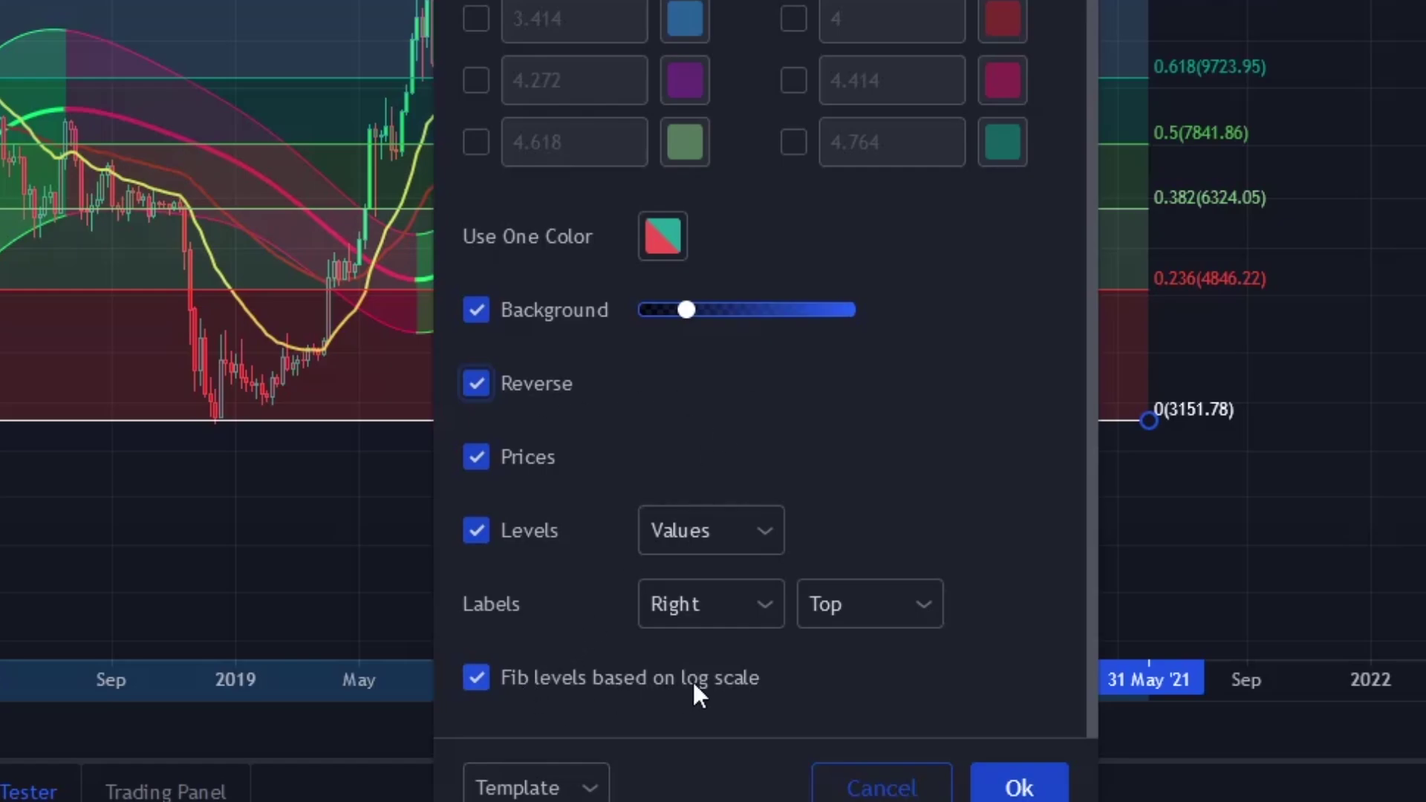
Review the Fib Retracement's style settings, from the enabled levels and colours to the label and log-scale options.
scroll(964, 340, up, 5)
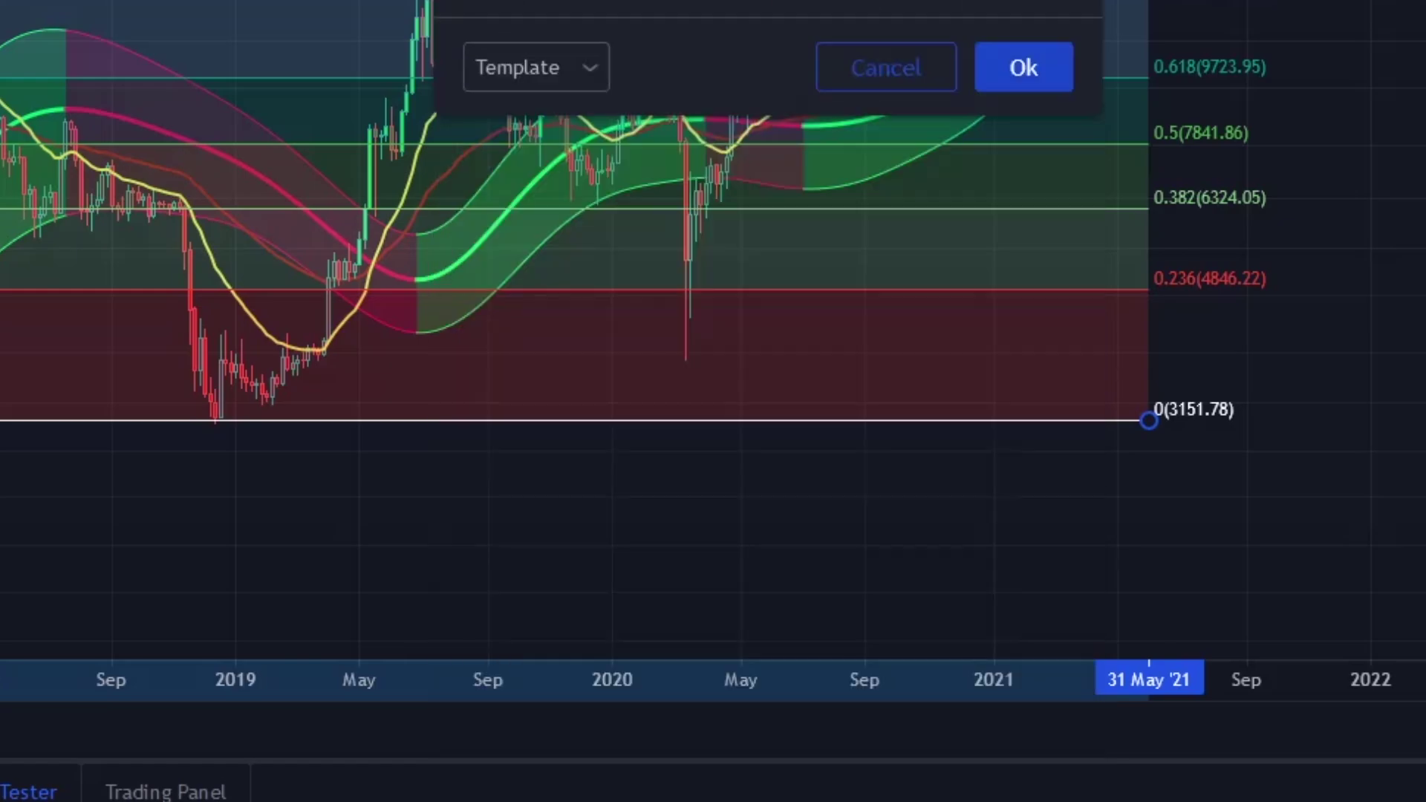
click(598, 0)
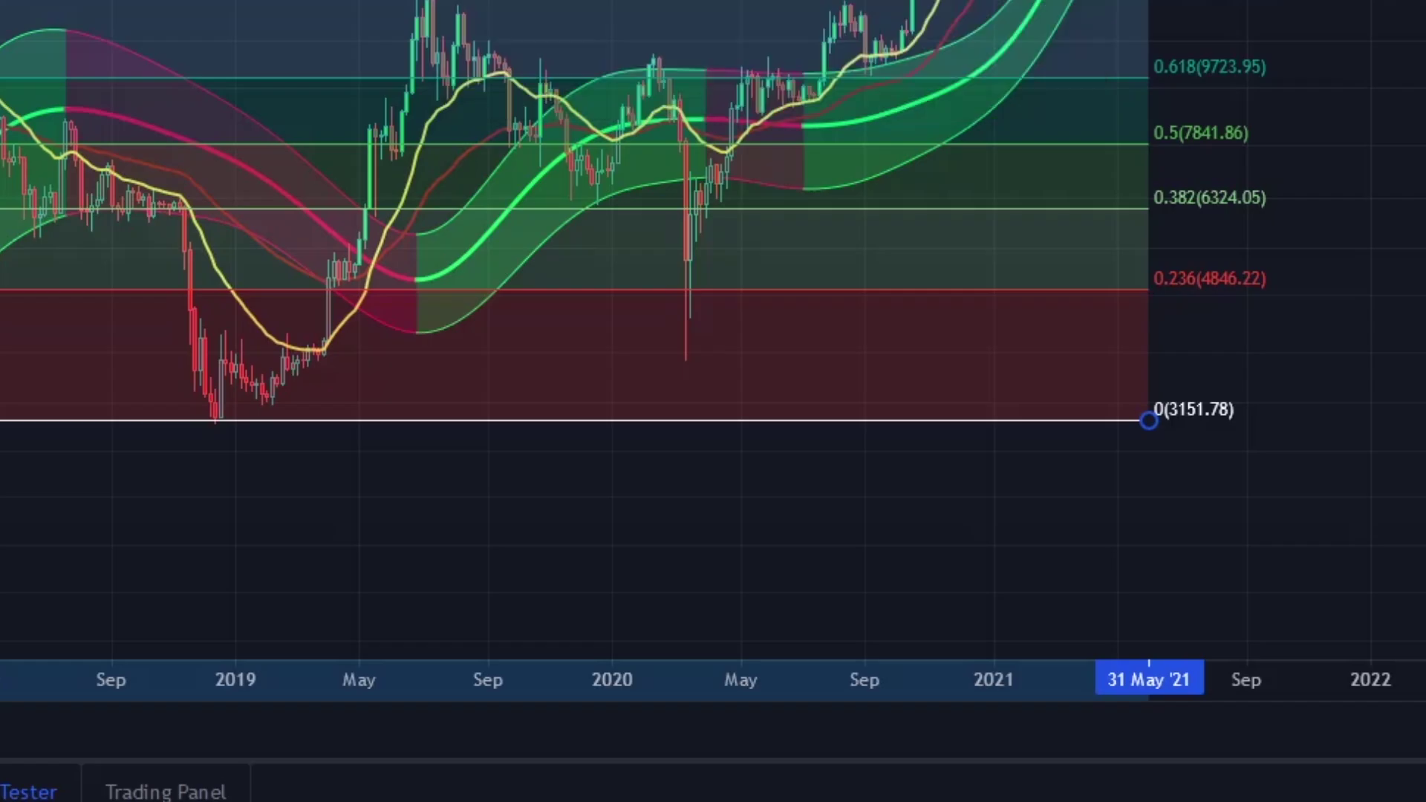
click(600, 73)
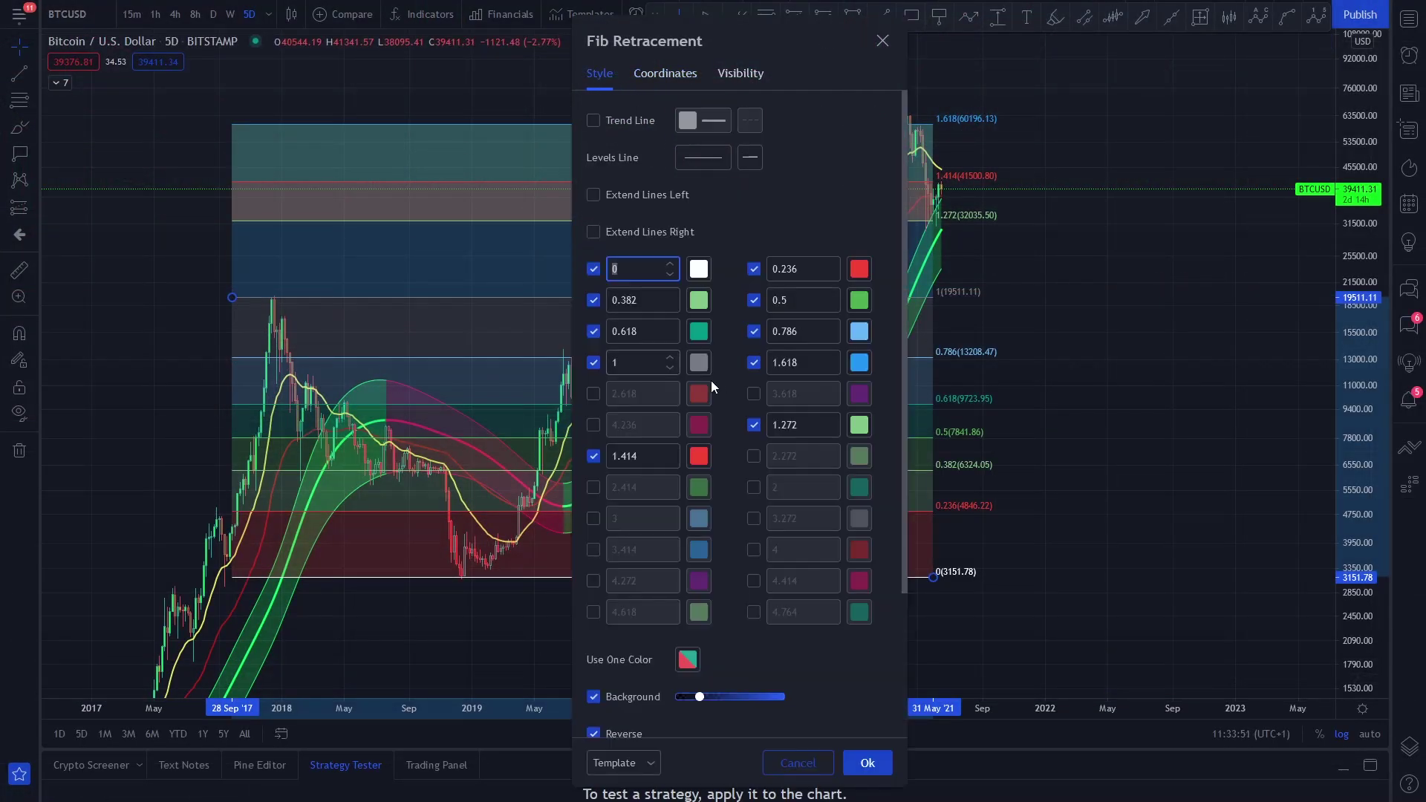
scroll(719, 388, down, 3)
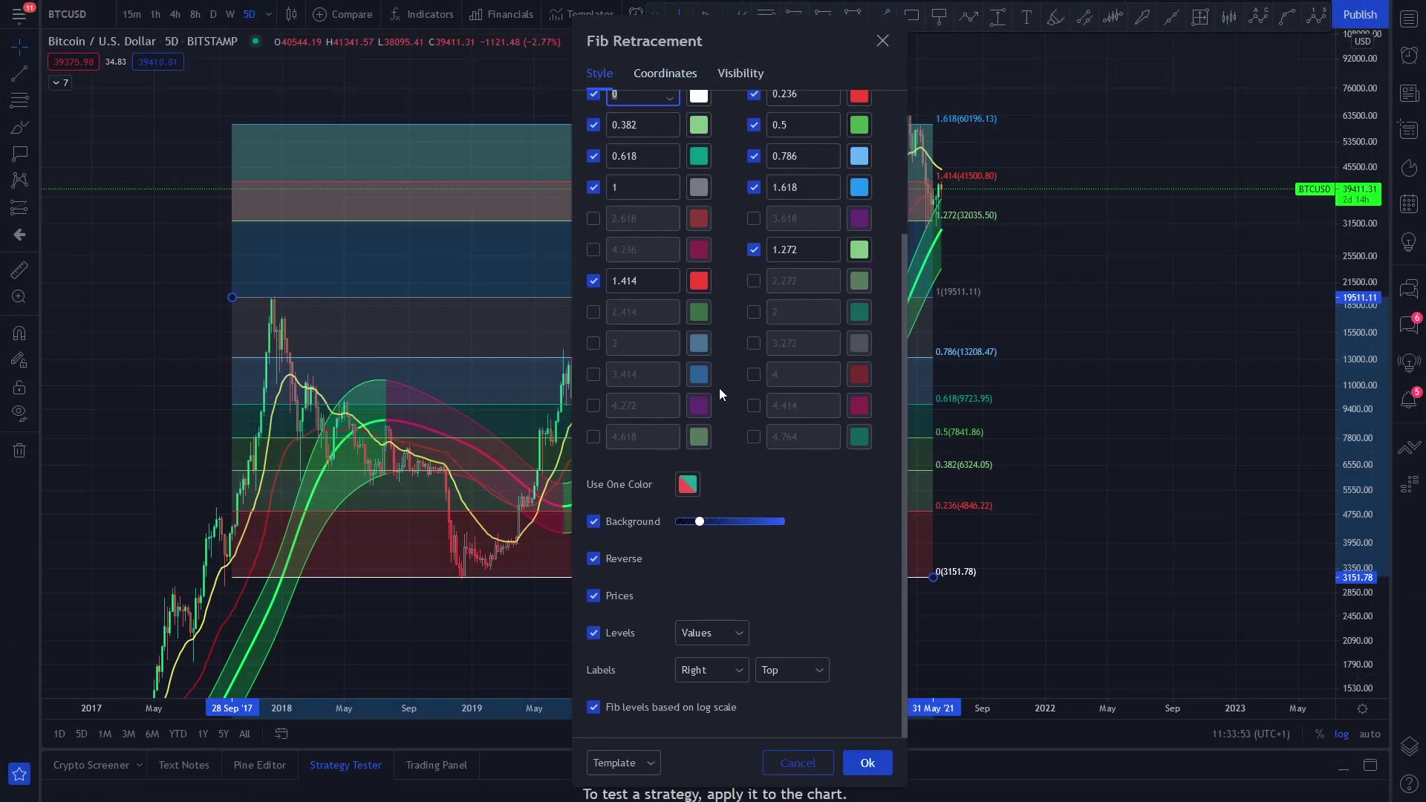
scroll(751, 297, up, 3)
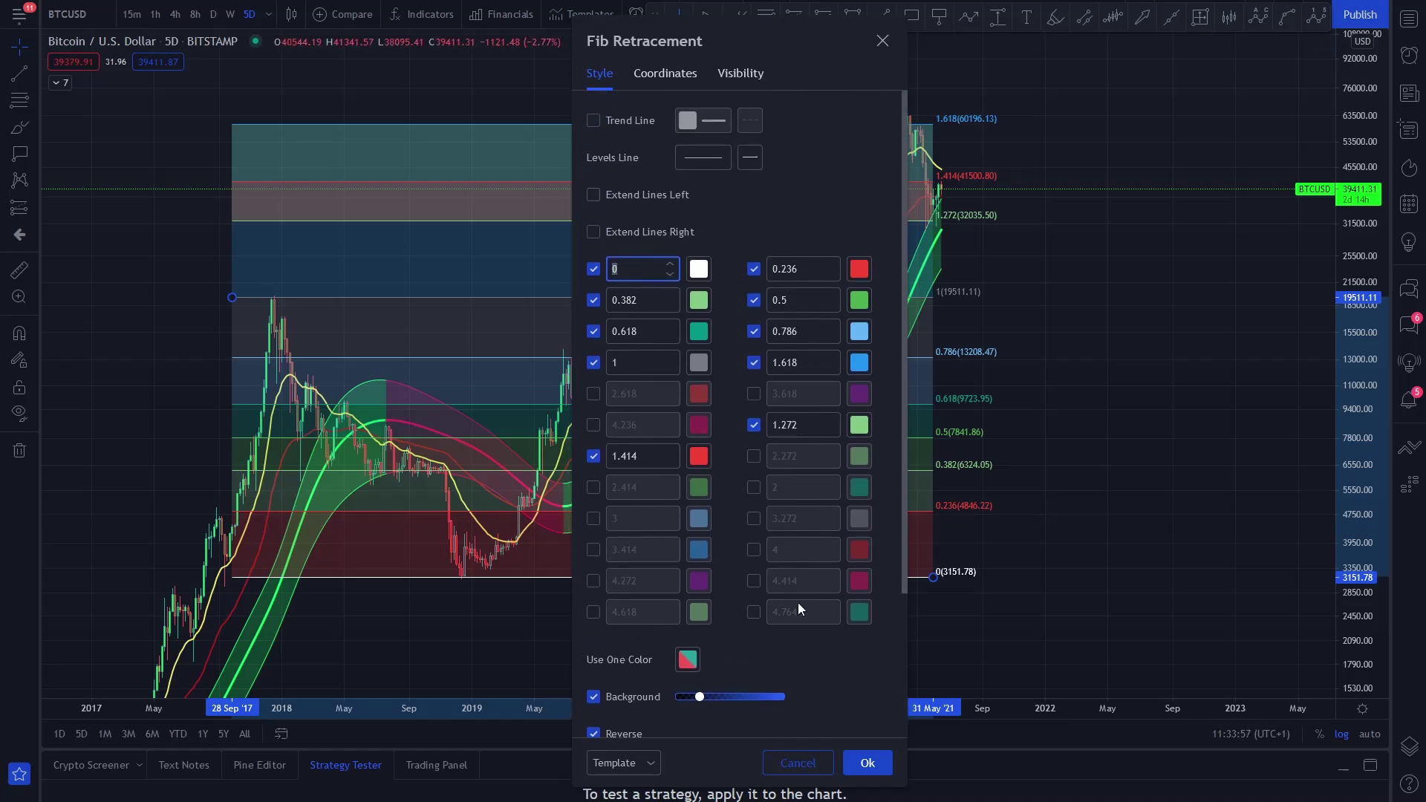
scroll(804, 656, down, 3)
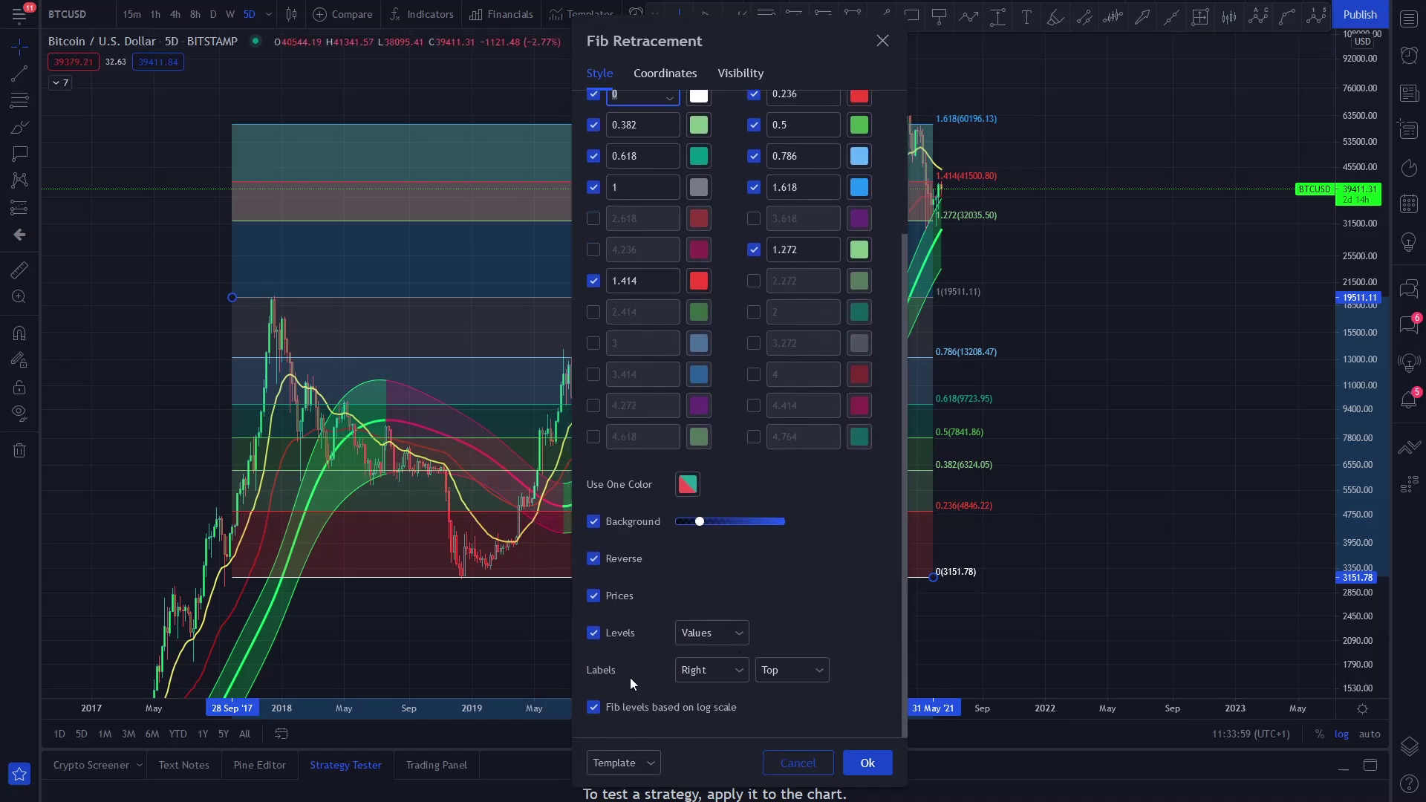
scroll(667, 432, up, 3)
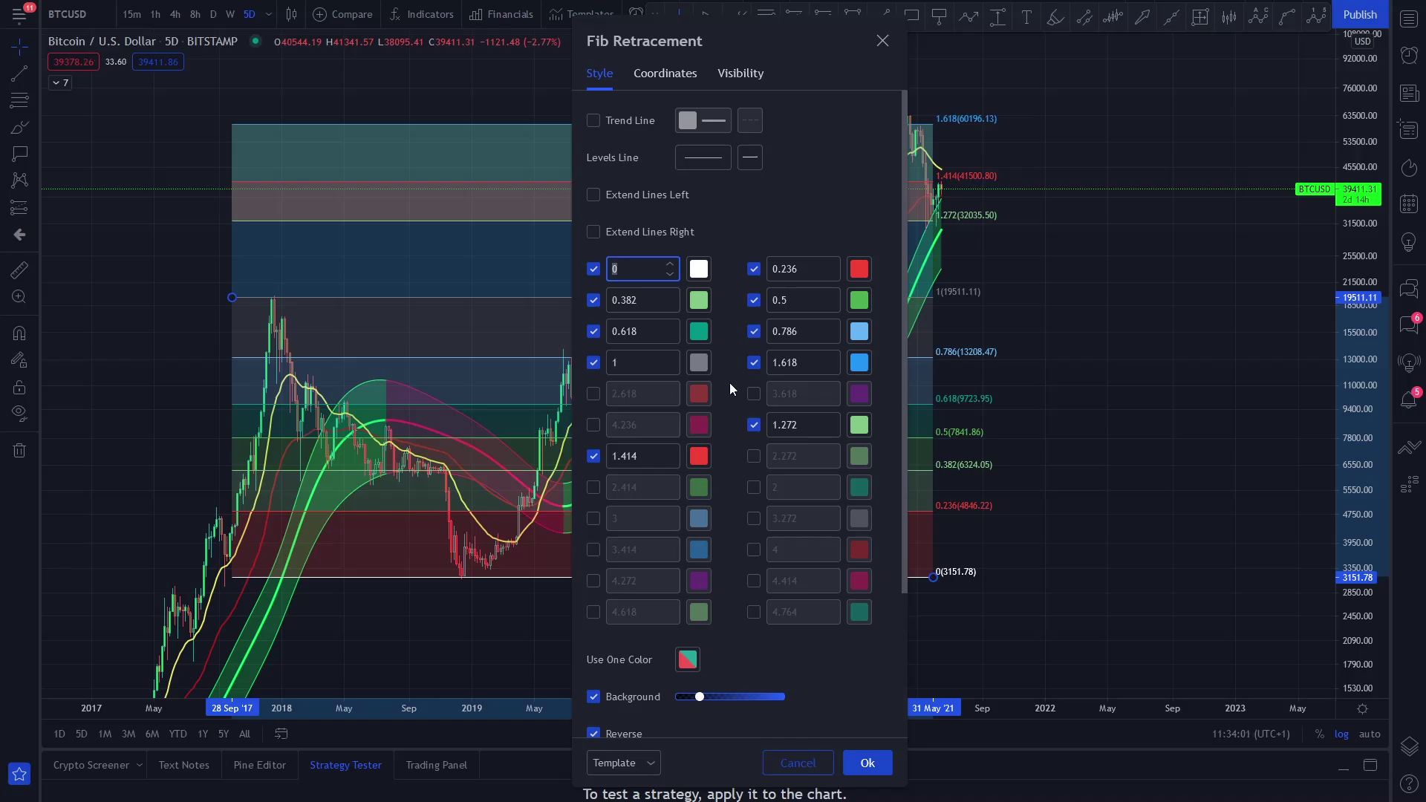
Switch the Fib Retracement's Prices option off and back on.
scroll(729, 386, down, 3)
click(594, 598)
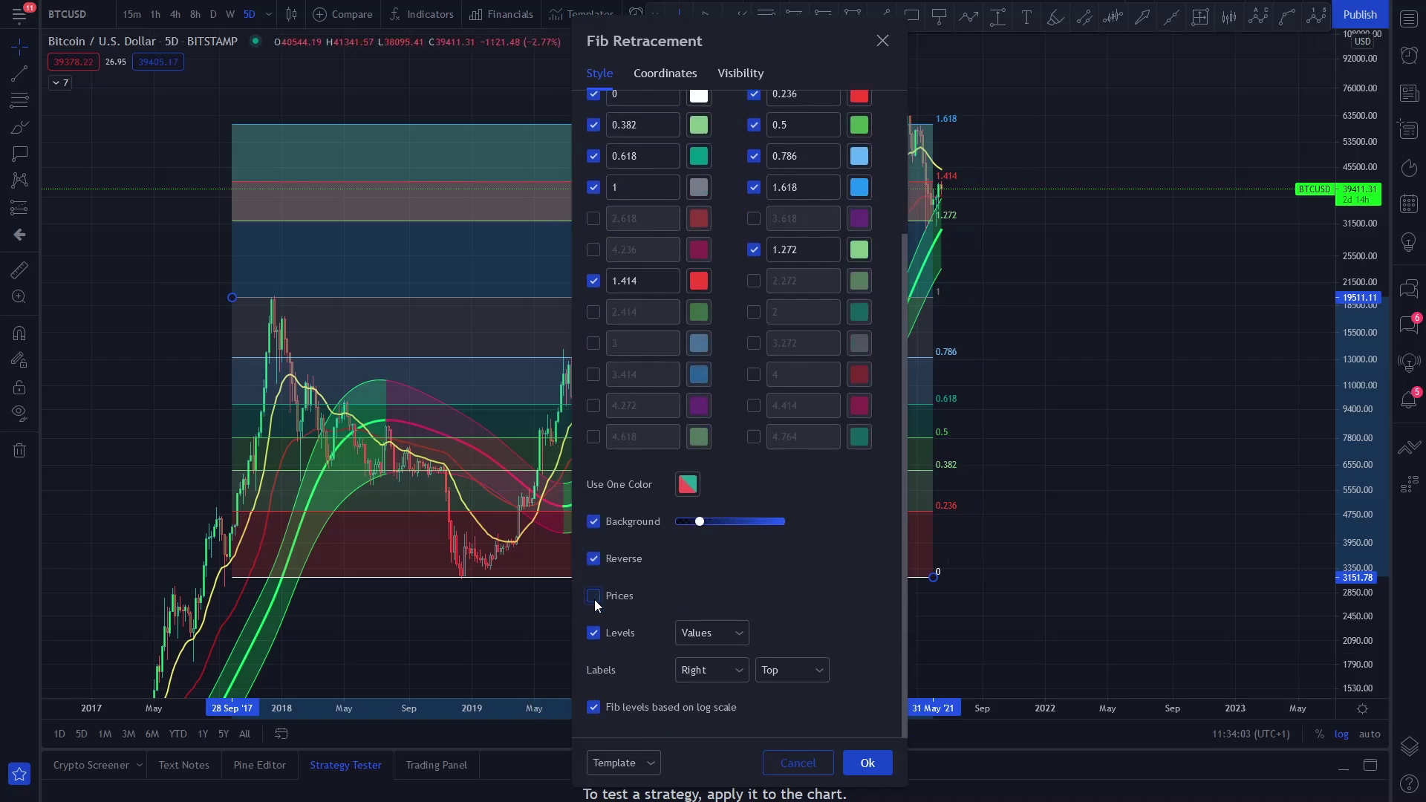
click(594, 599)
Try the Left label position, set the labels back to Right, accept the Fib Retracement settings and deselect the drawing.
click(735, 670)
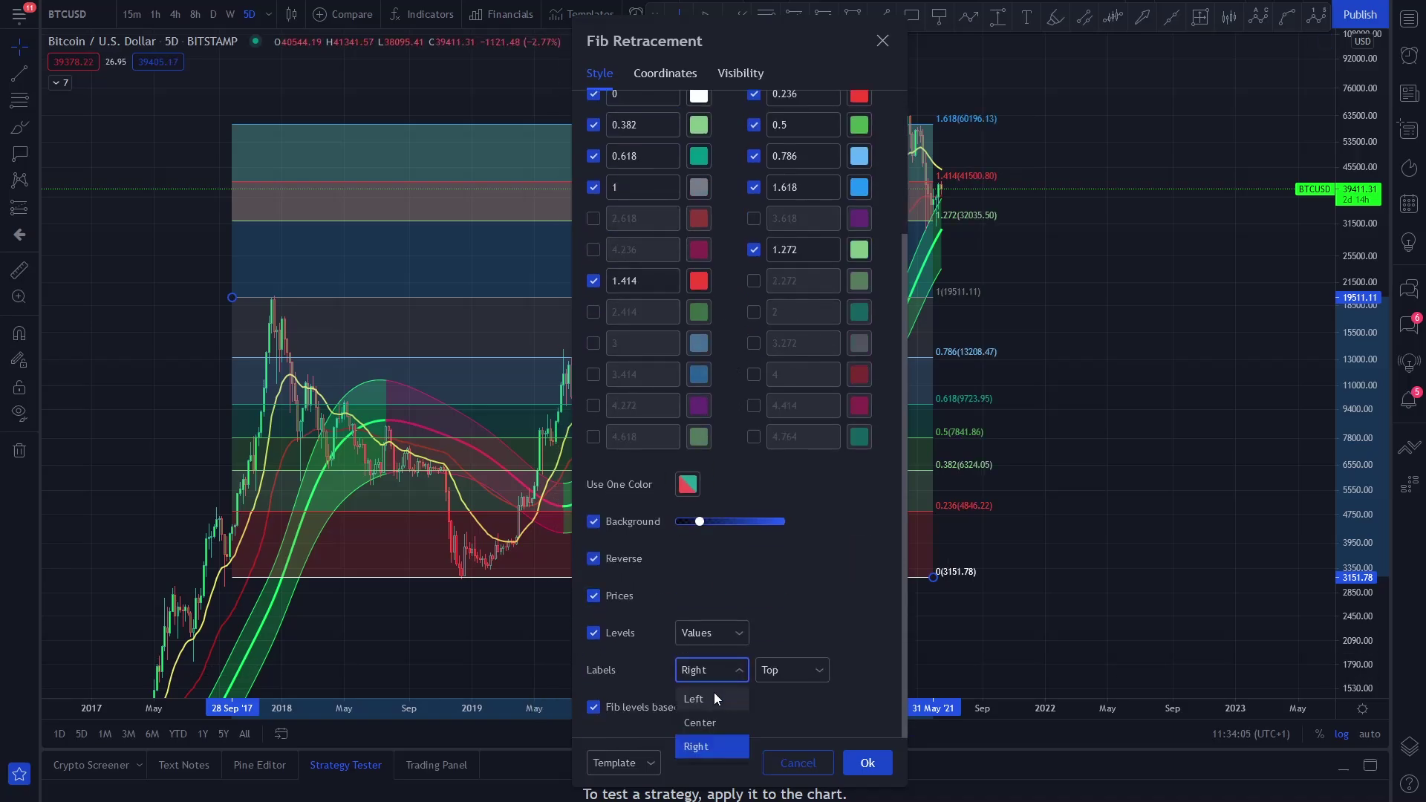
click(715, 695)
click(714, 671)
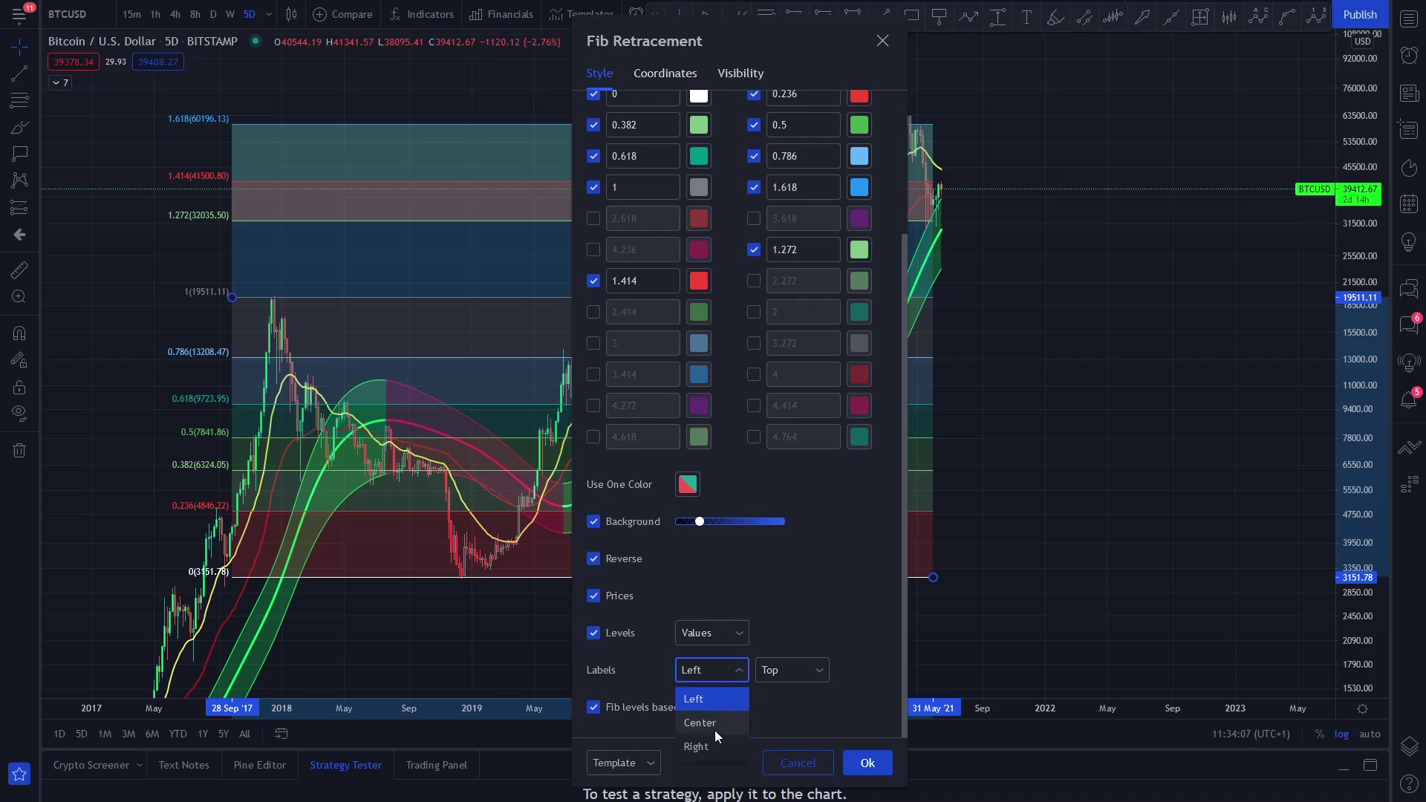
click(711, 741)
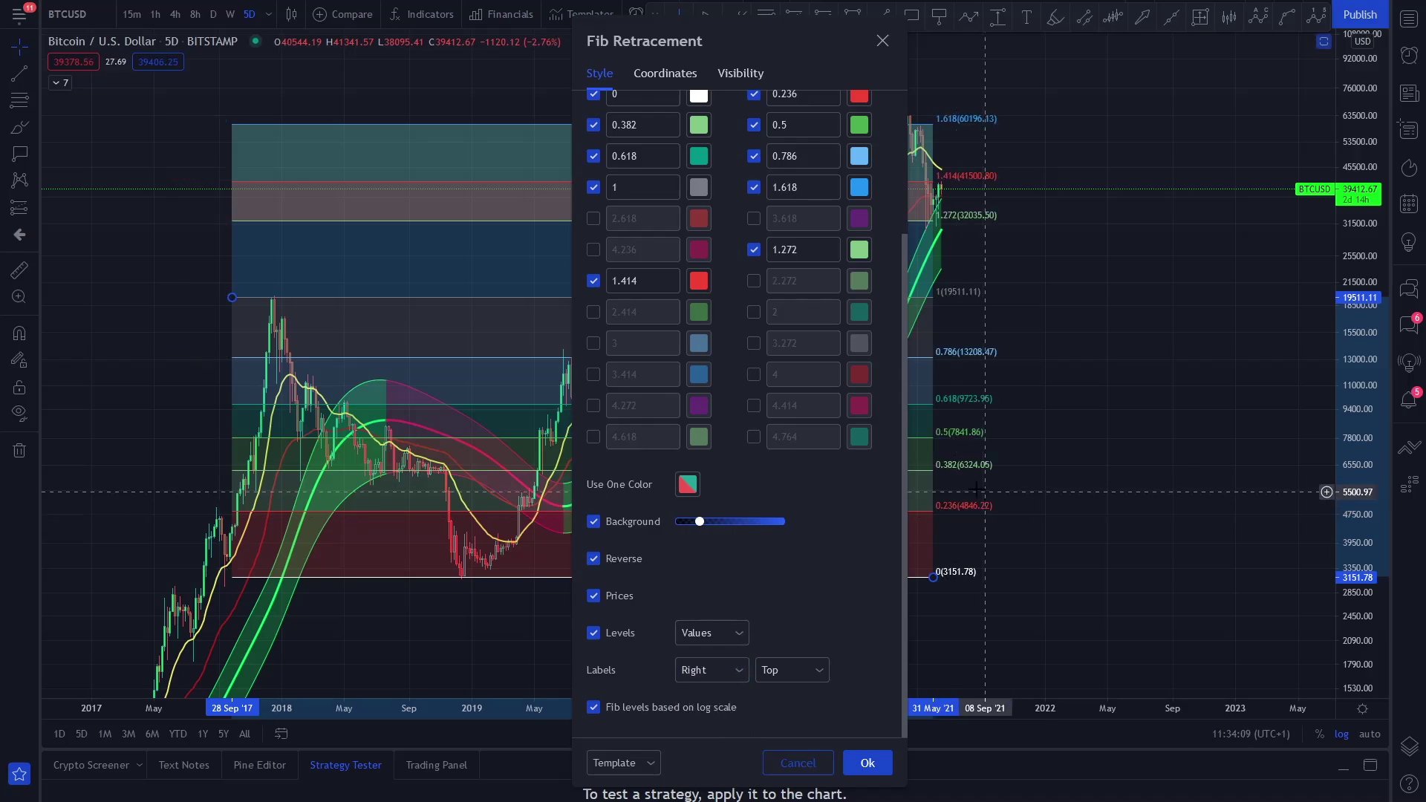
click(867, 763)
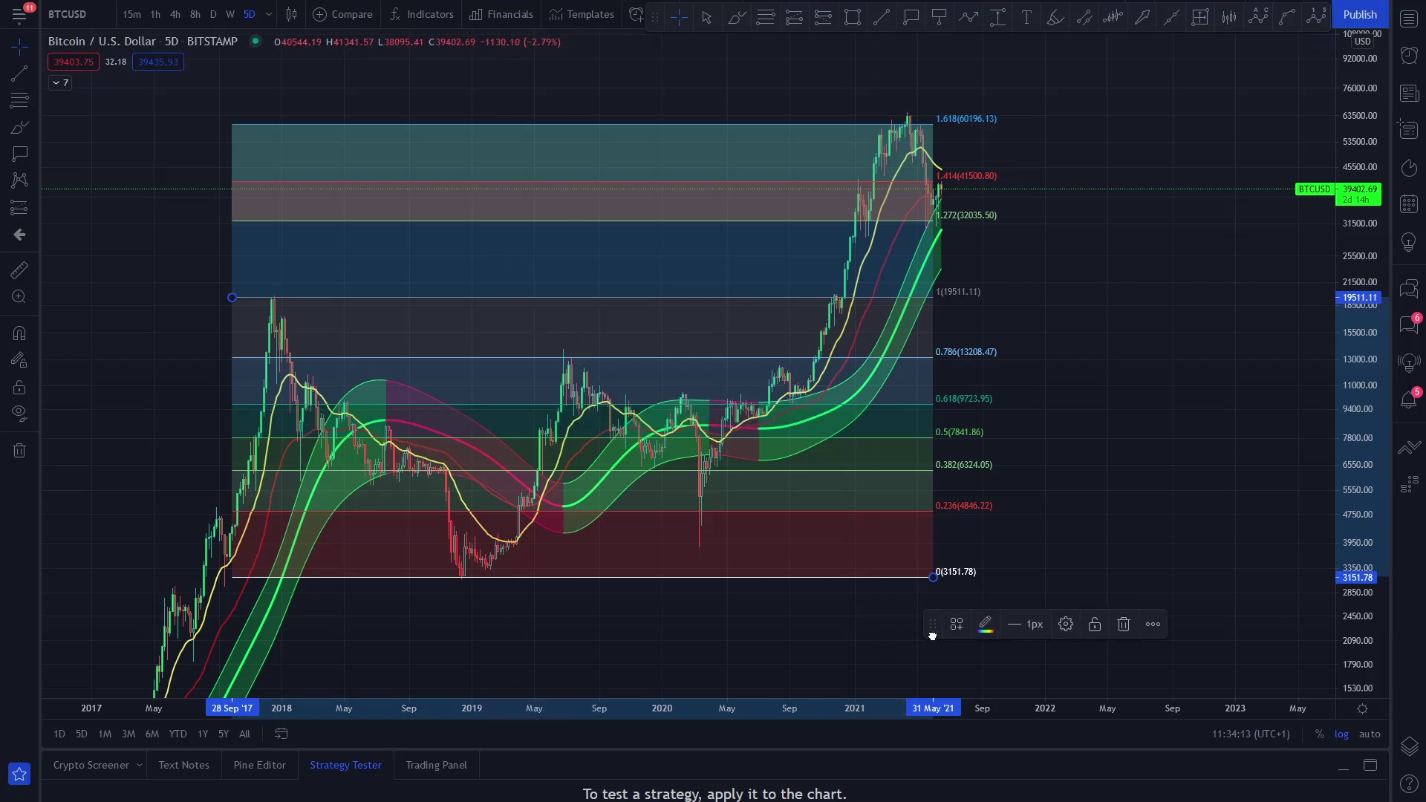
click(831, 602)
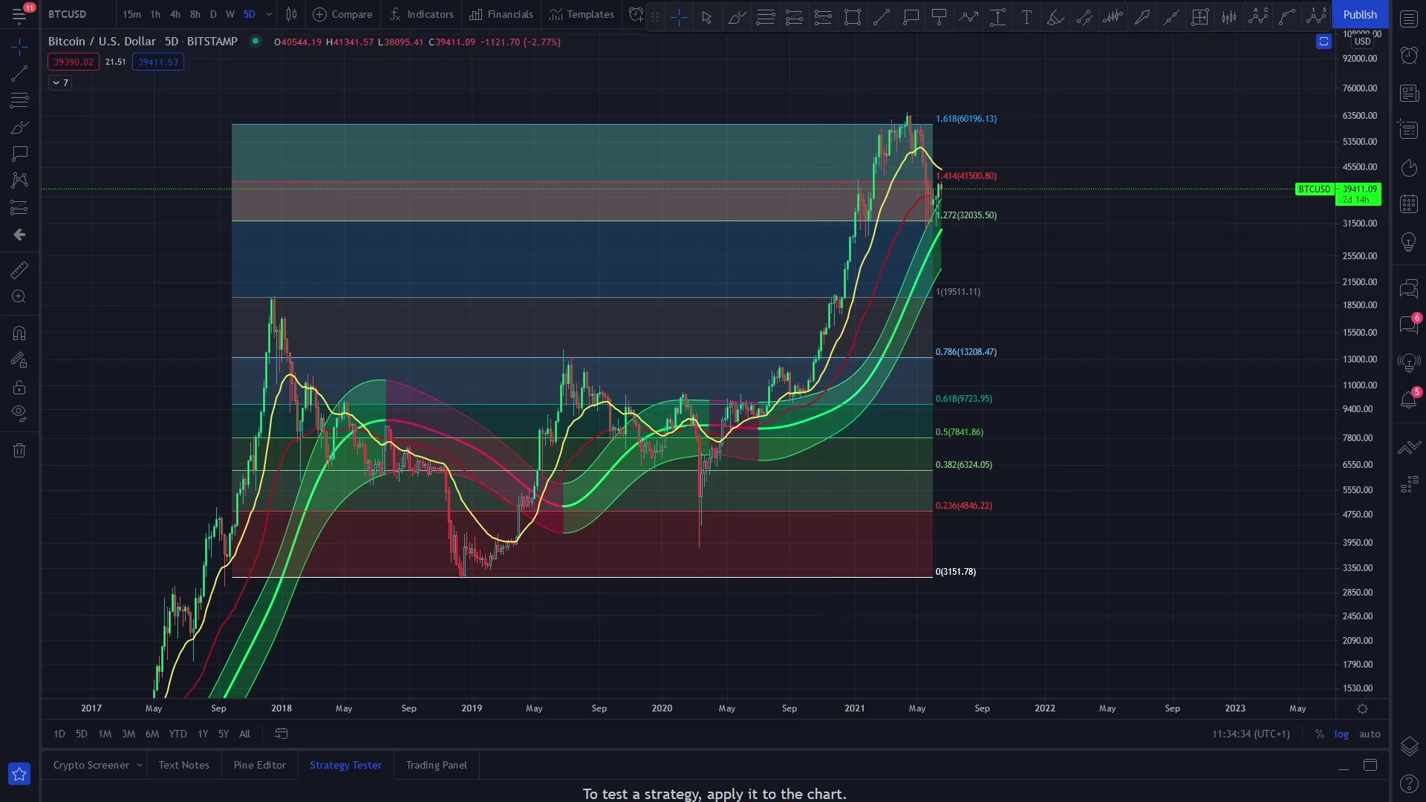
click(268, 14)
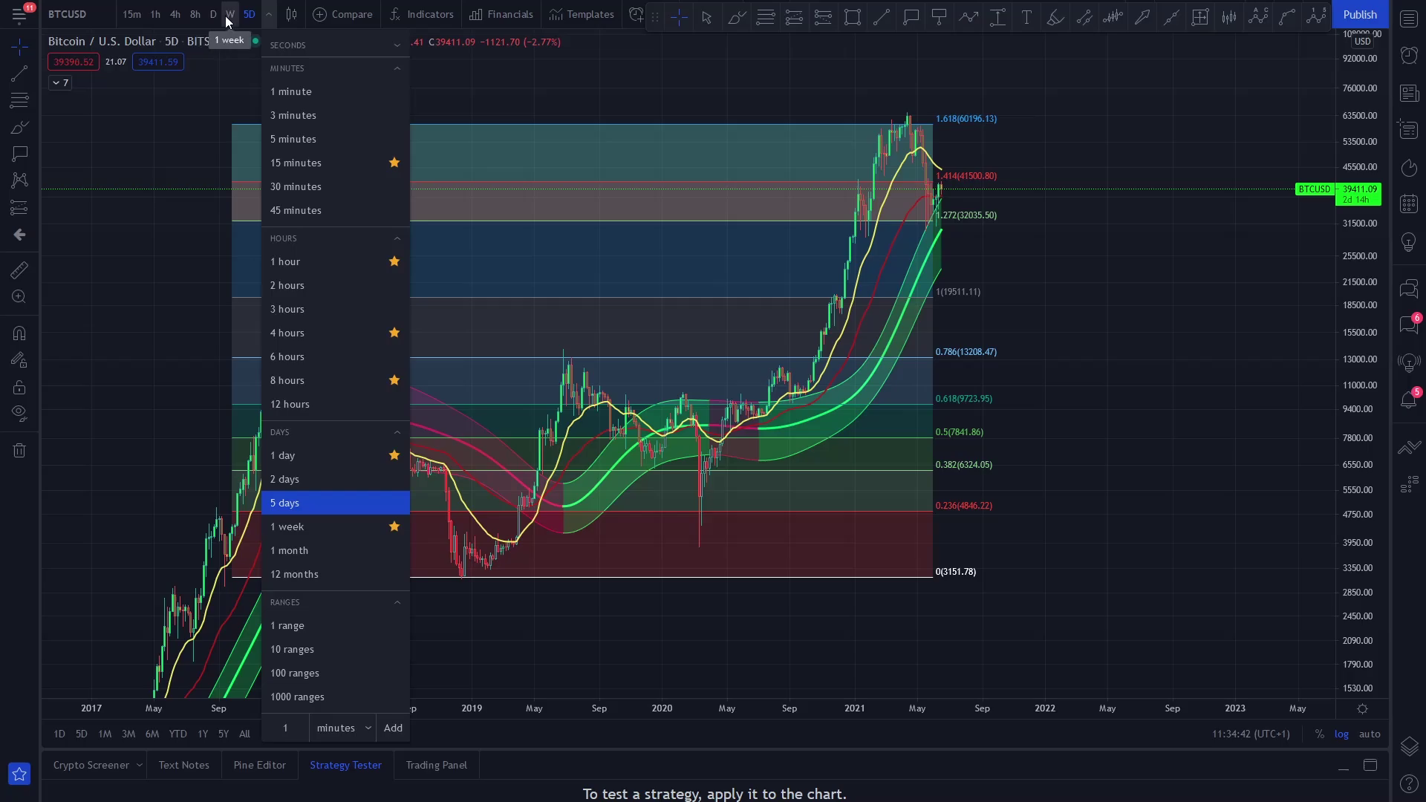
click(719, 483)
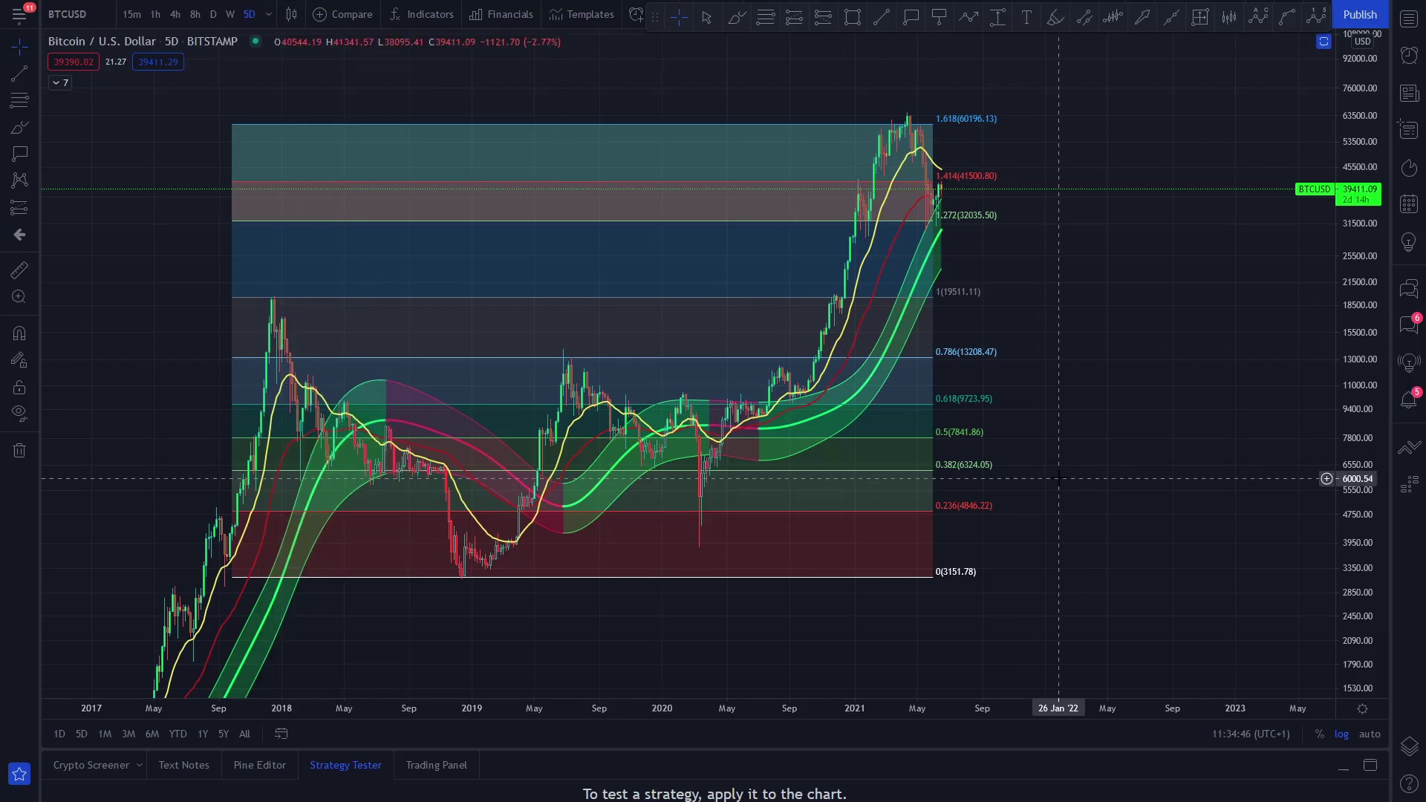
text(W)
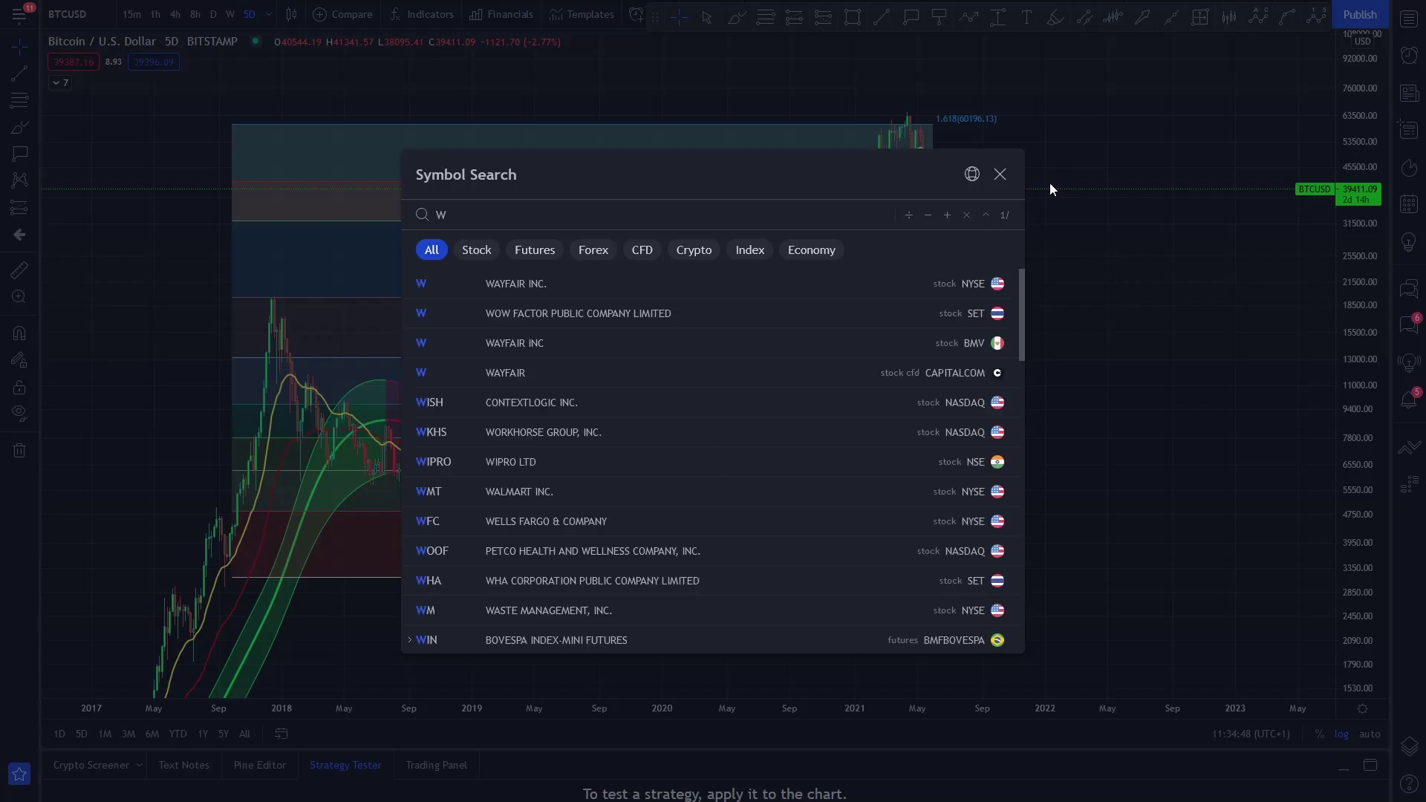
click(1001, 169)
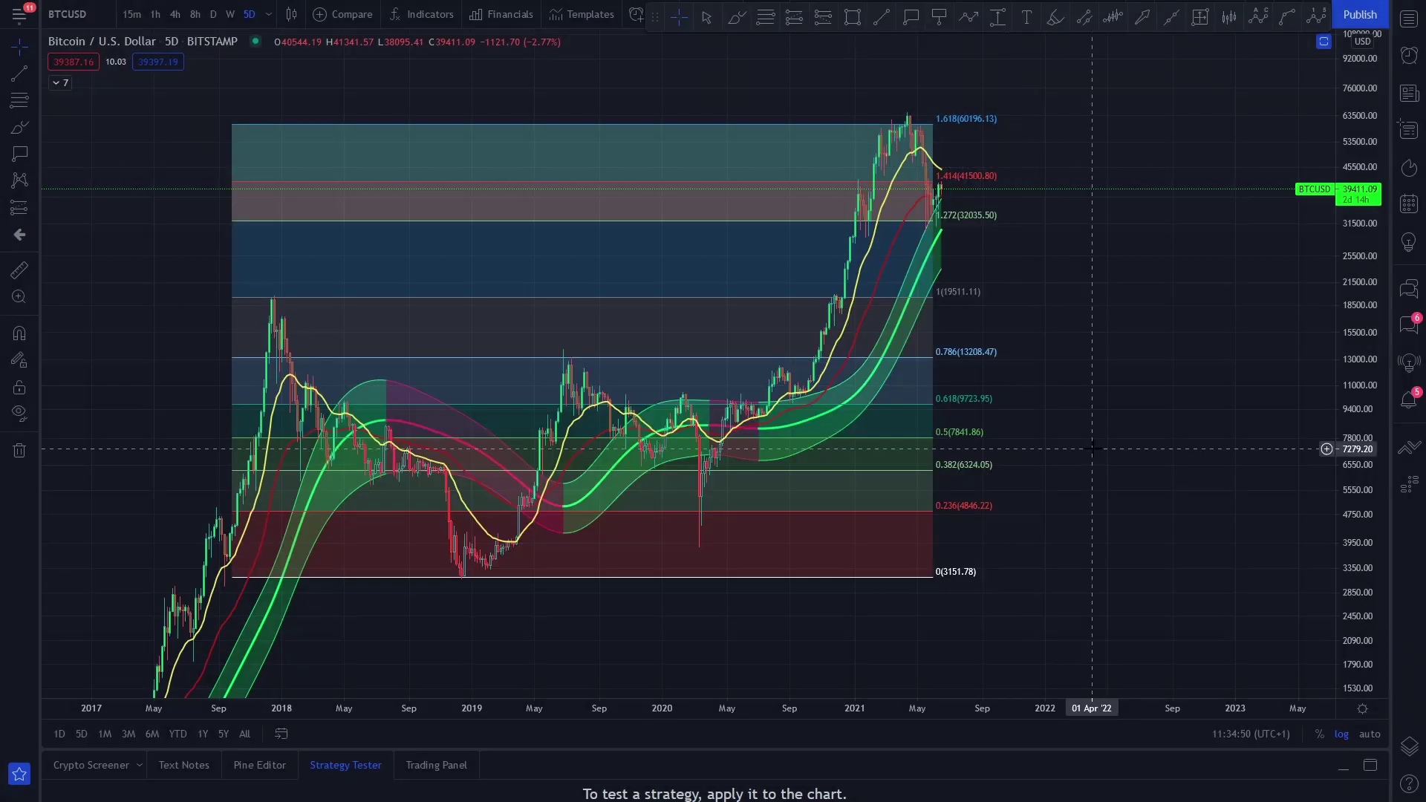
Try the 7D, 1M, 12M and 1D chart intervals in turn.
text(7D)
key(Return)
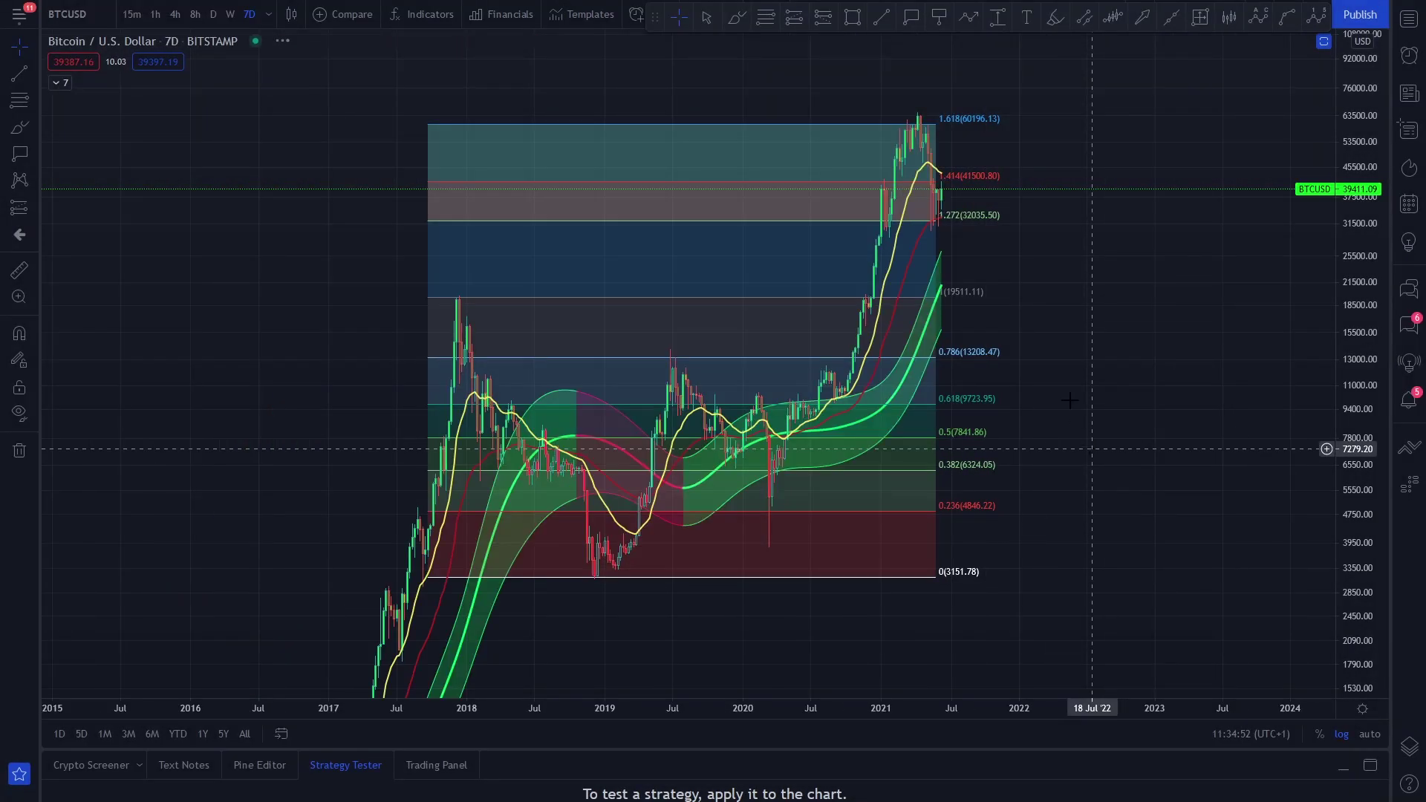
text(1M)
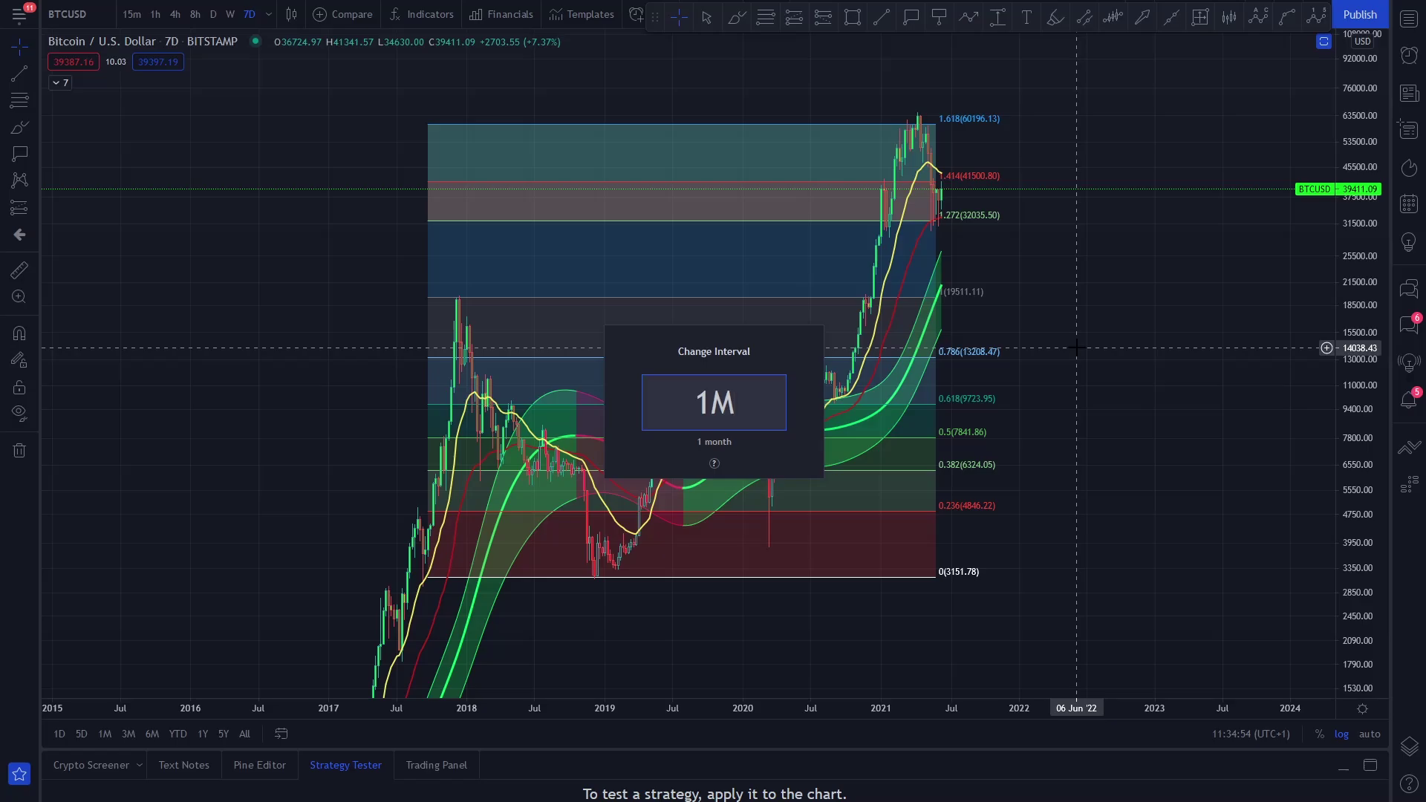
key(Return)
text(1)
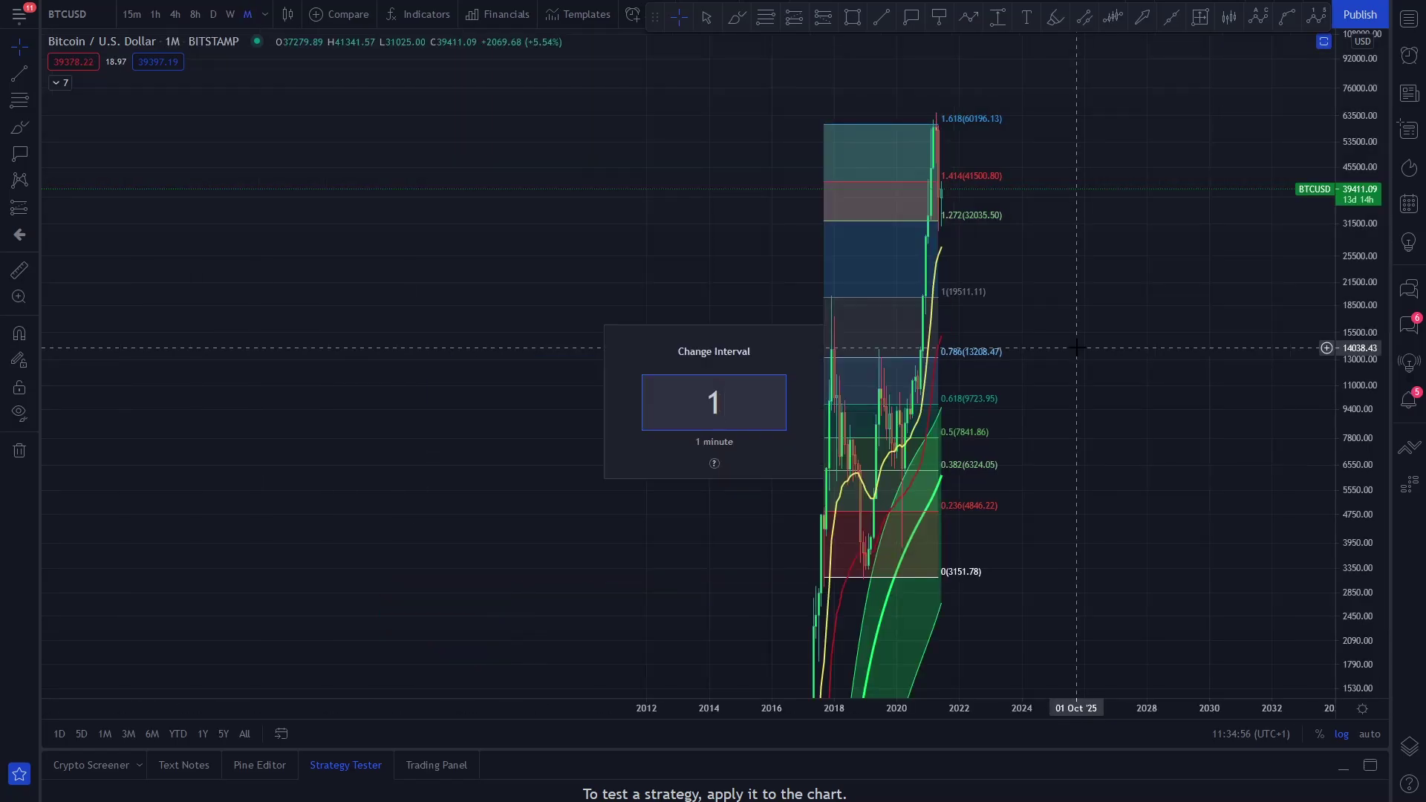
text(2M)
key(Return)
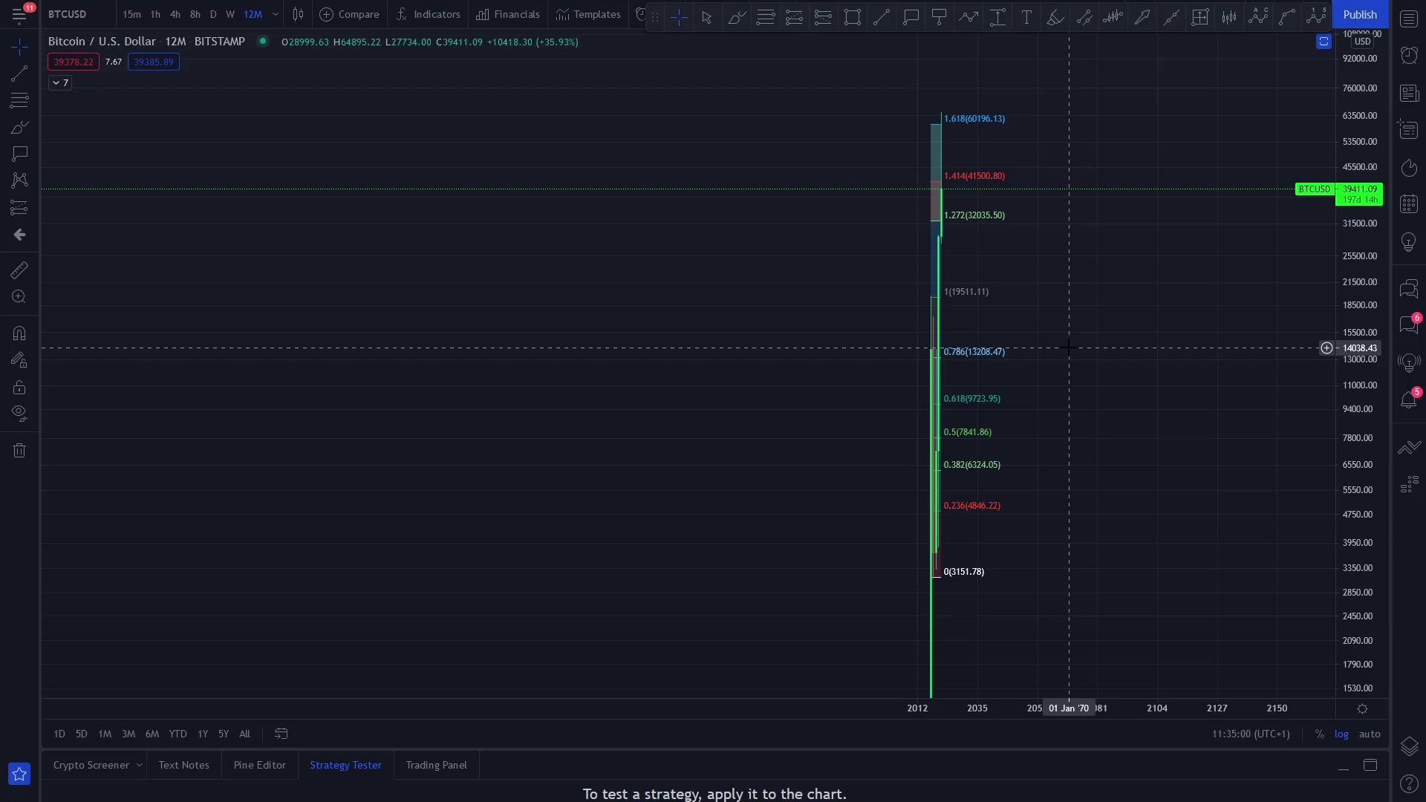
text(1D)
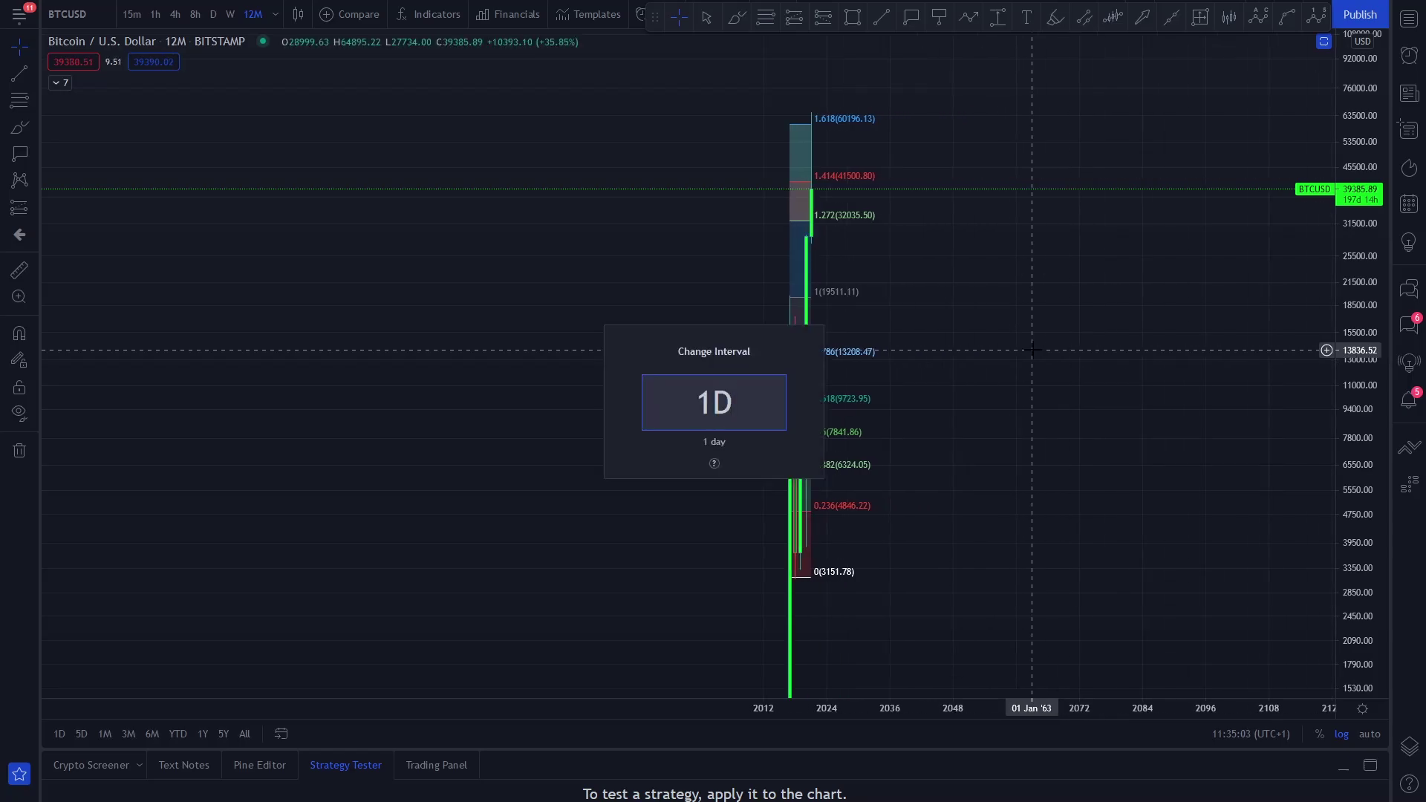
key(Return)
Set the chart interval to 1 hour and turn on automatic price scaling.
text(1H)
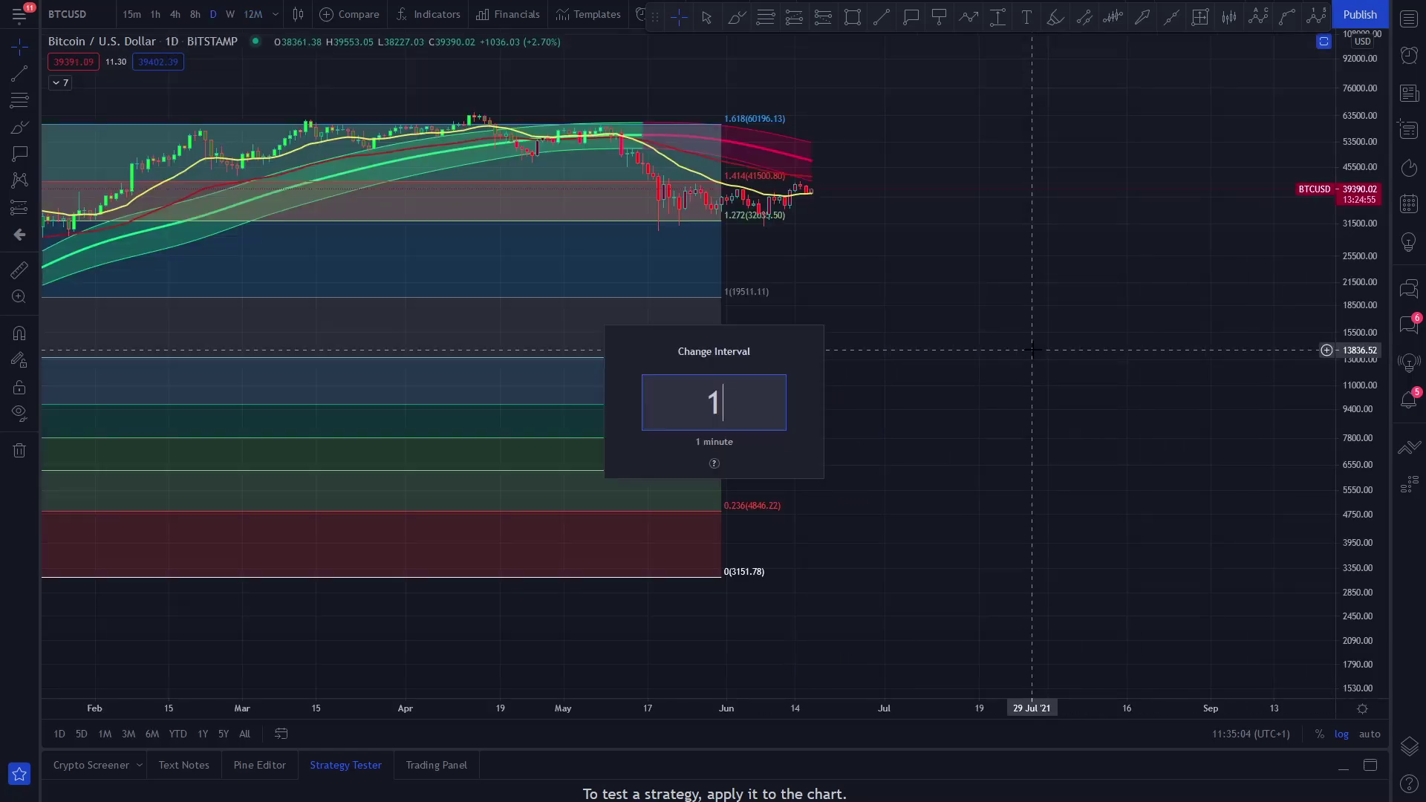
key(Return)
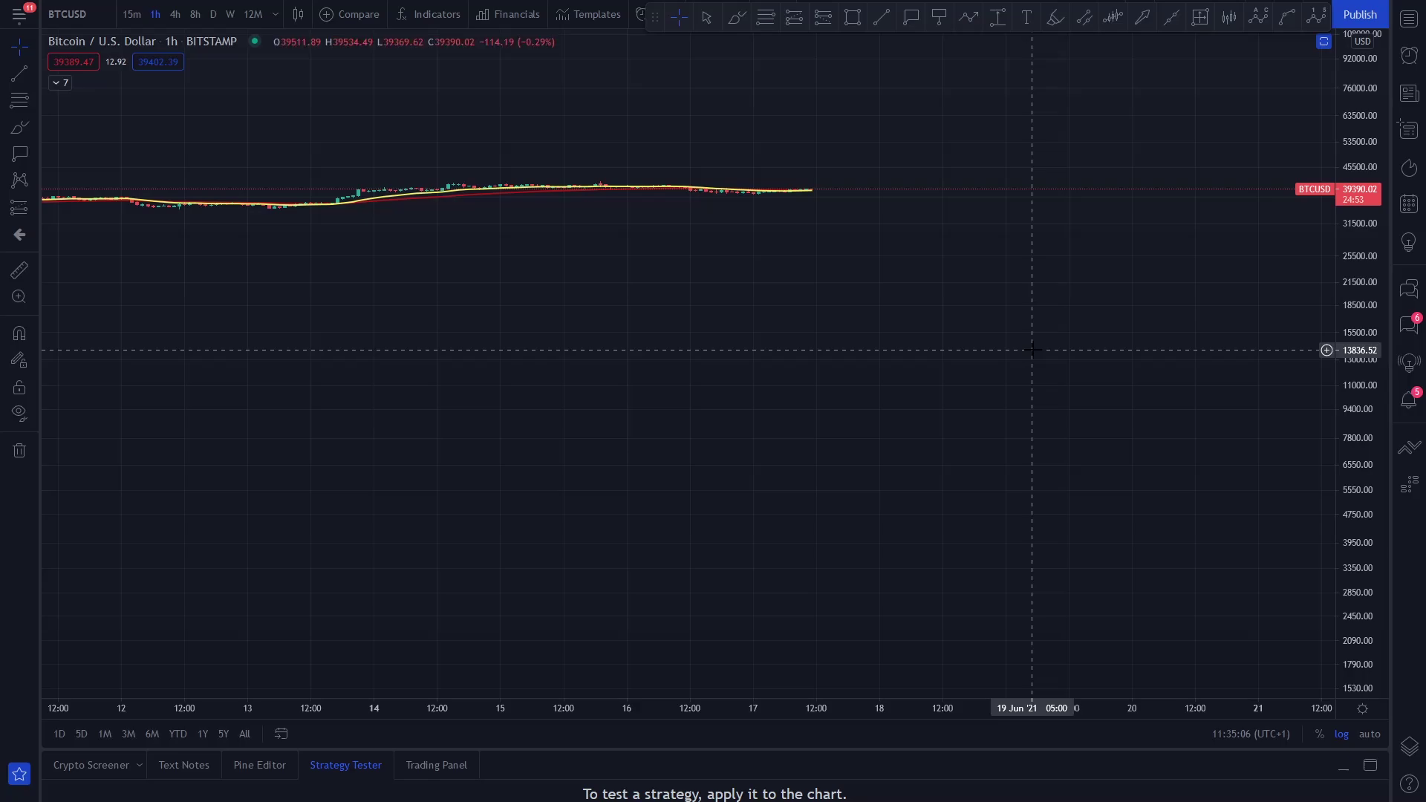
click(1371, 734)
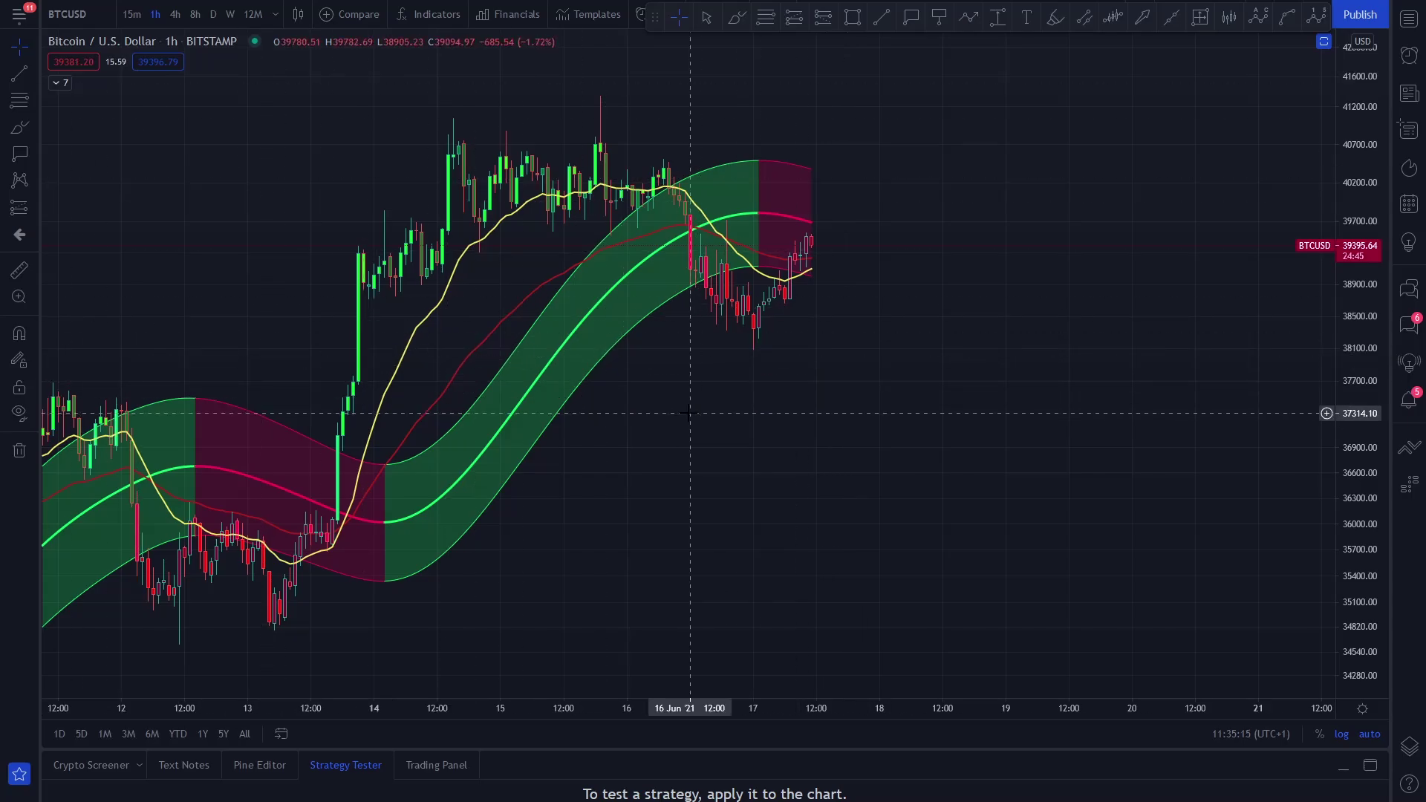
drag(698, 386, 927, 377)
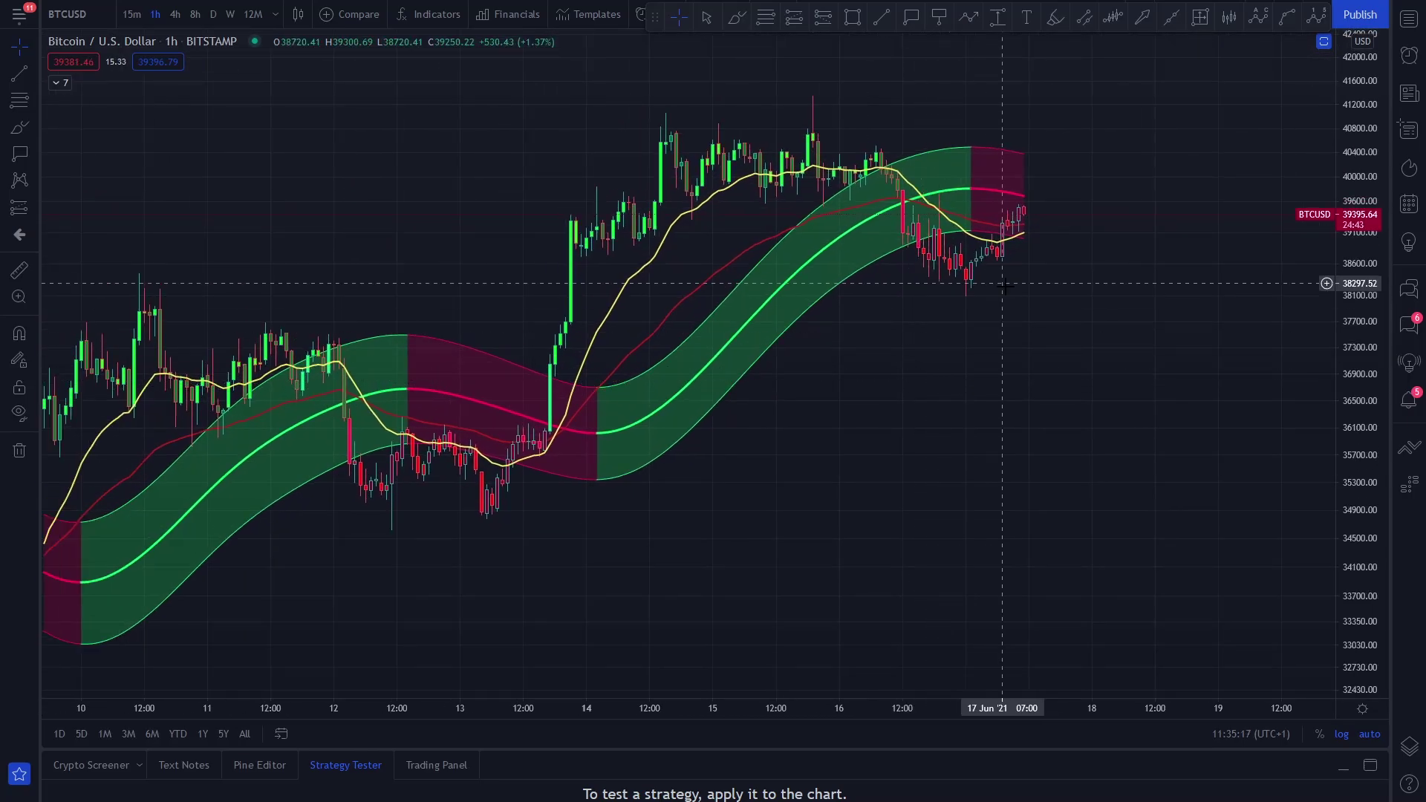
Draw a horizontal line at the 17 June low, at about 38077, and delete it again.
click(33, 76)
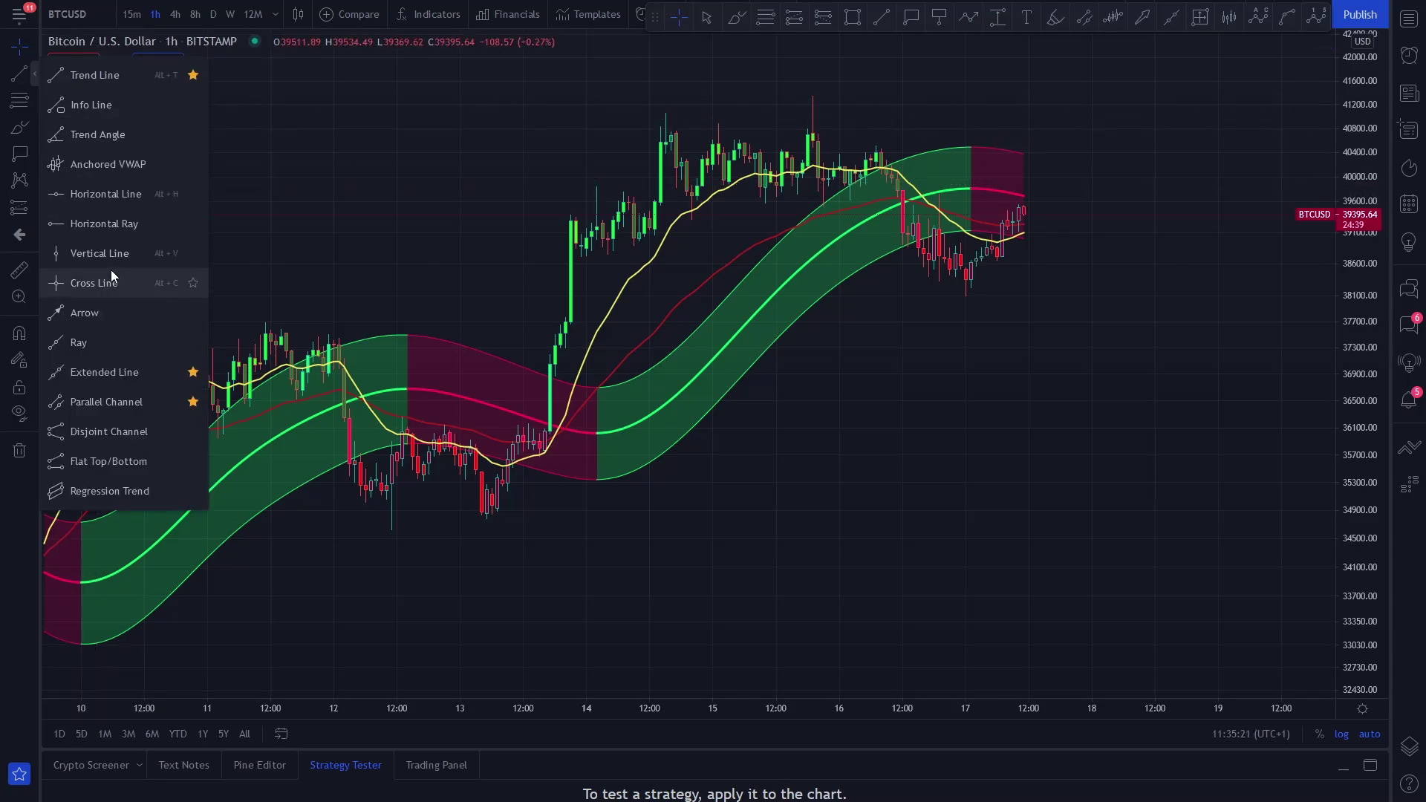
click(105, 192)
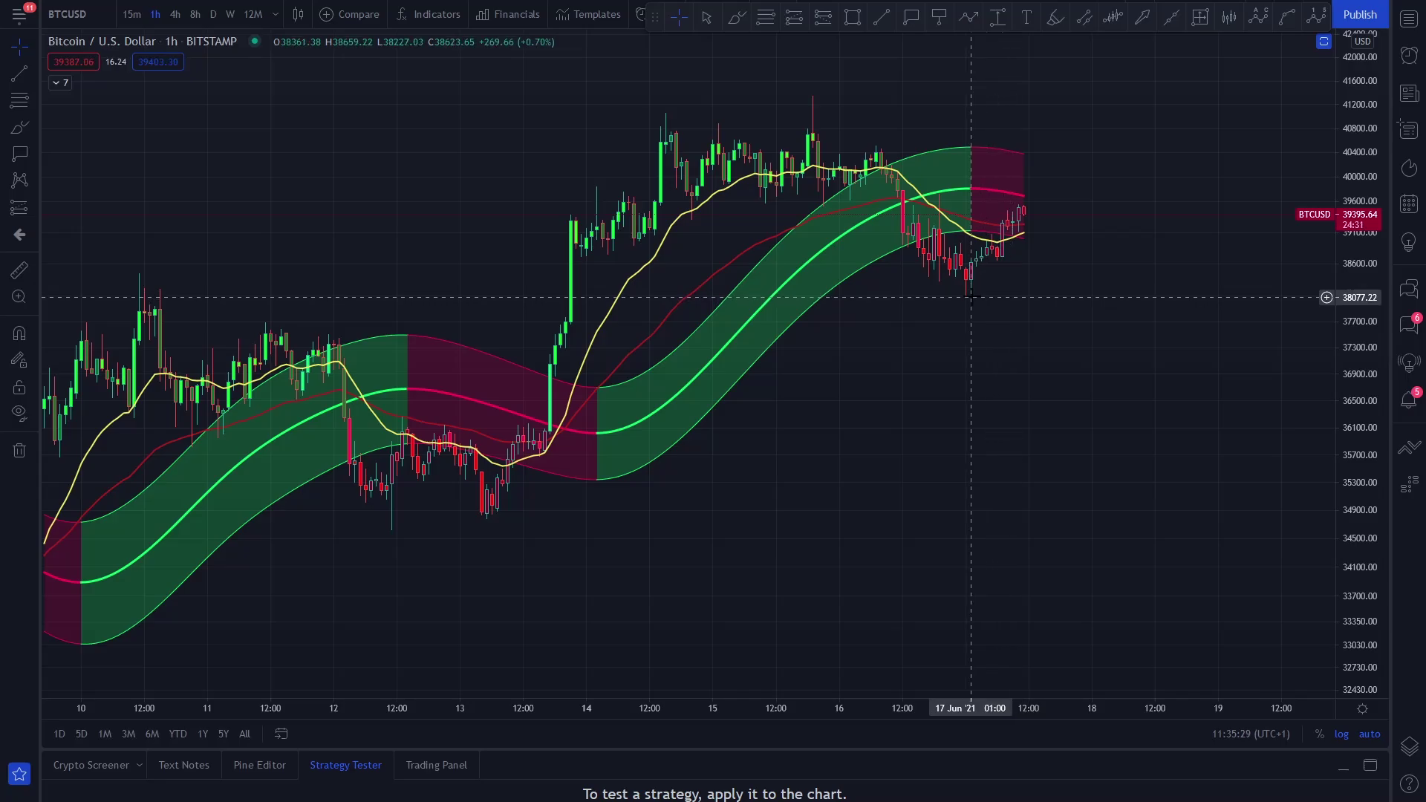
click(971, 297)
drag(1019, 403, 790, 421)
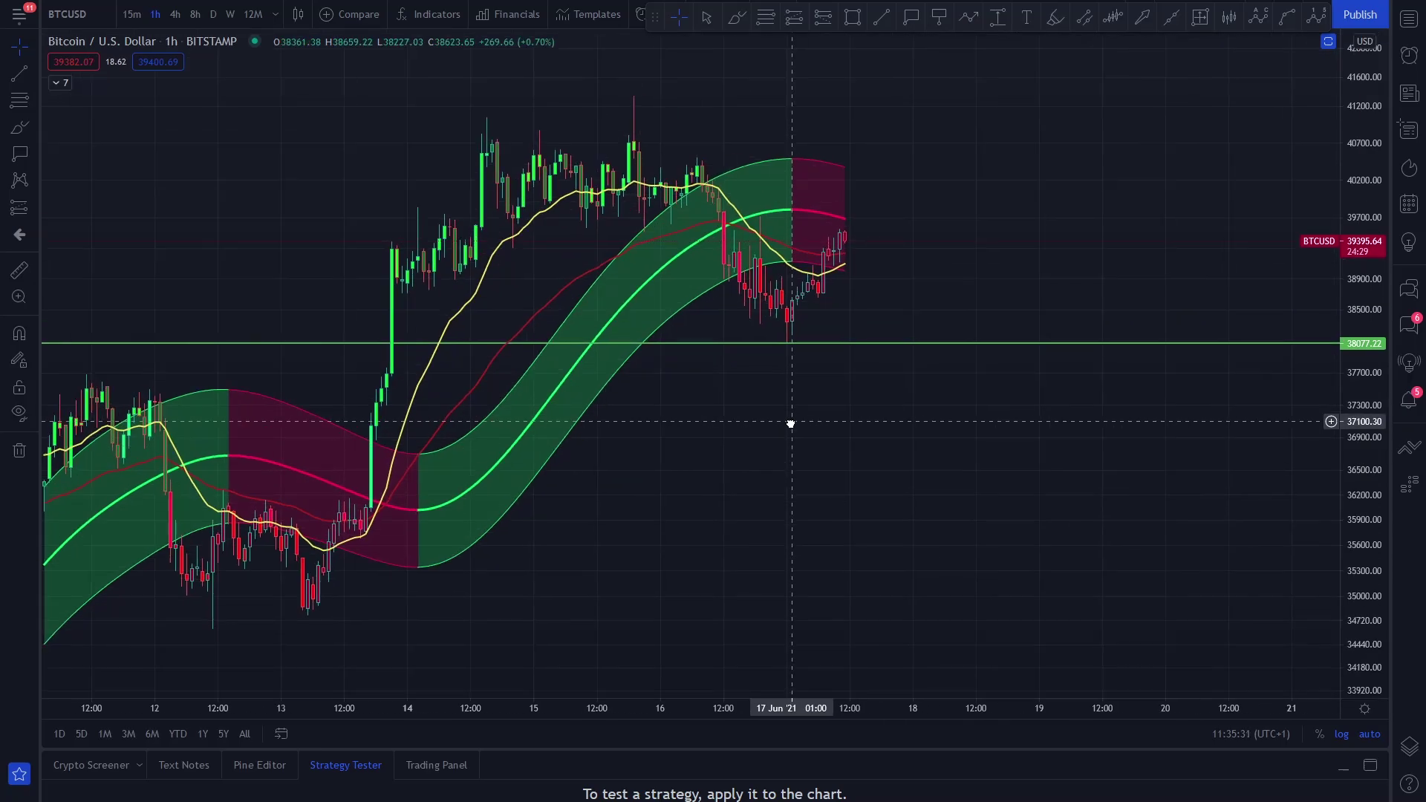
click(838, 351)
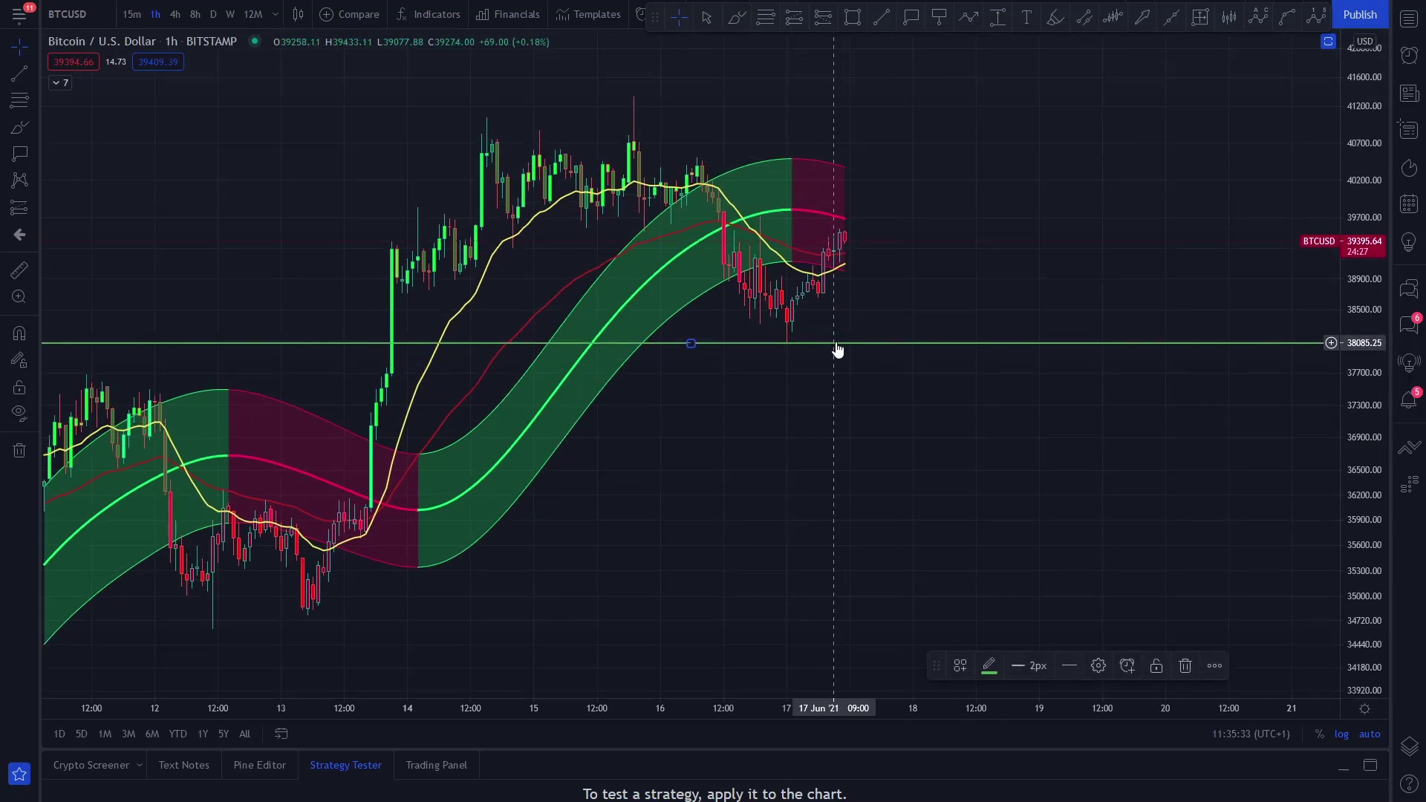
key(Delete)
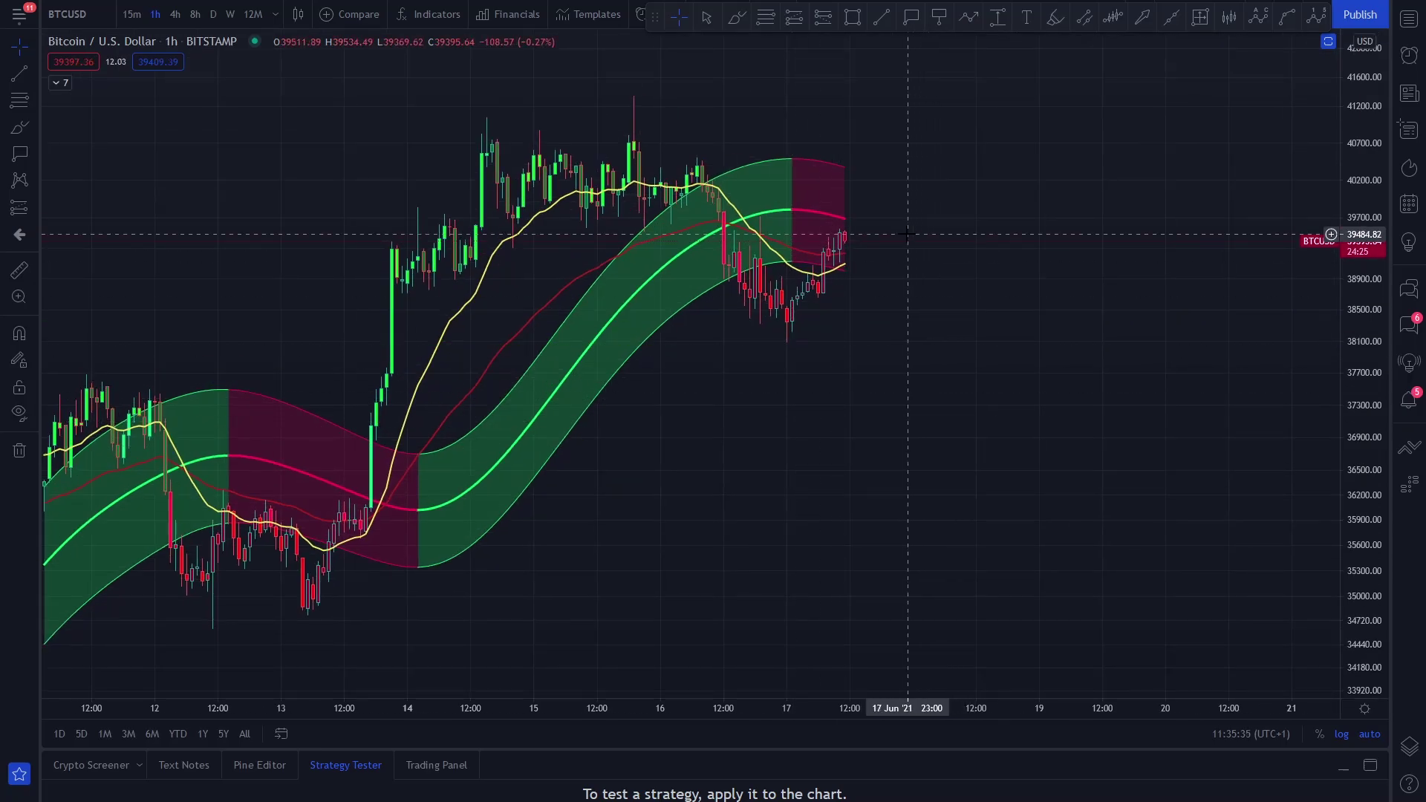
Place a vertical line at 17 June 2021 20:00, just after the latest candle, and delete it again.
click(891, 331)
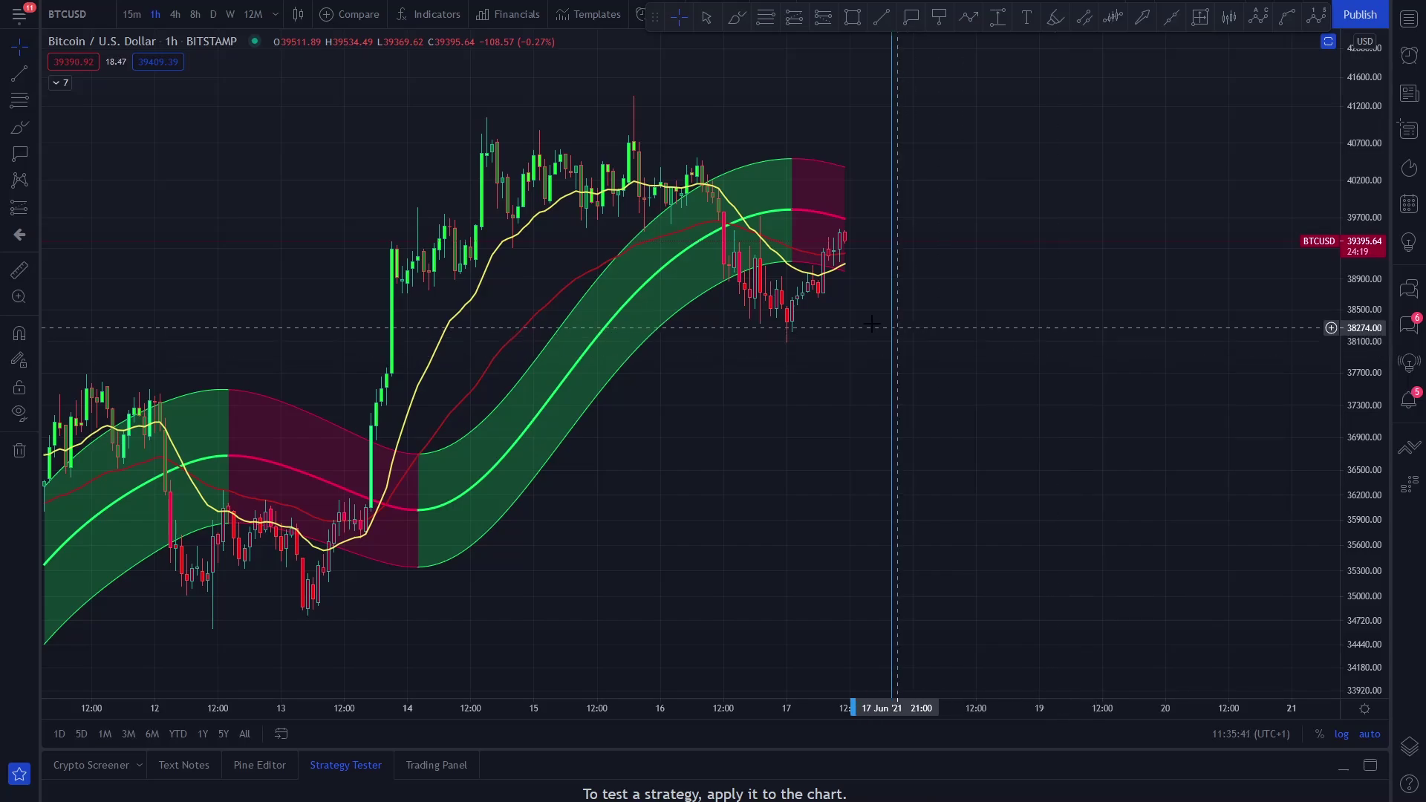
click(892, 339)
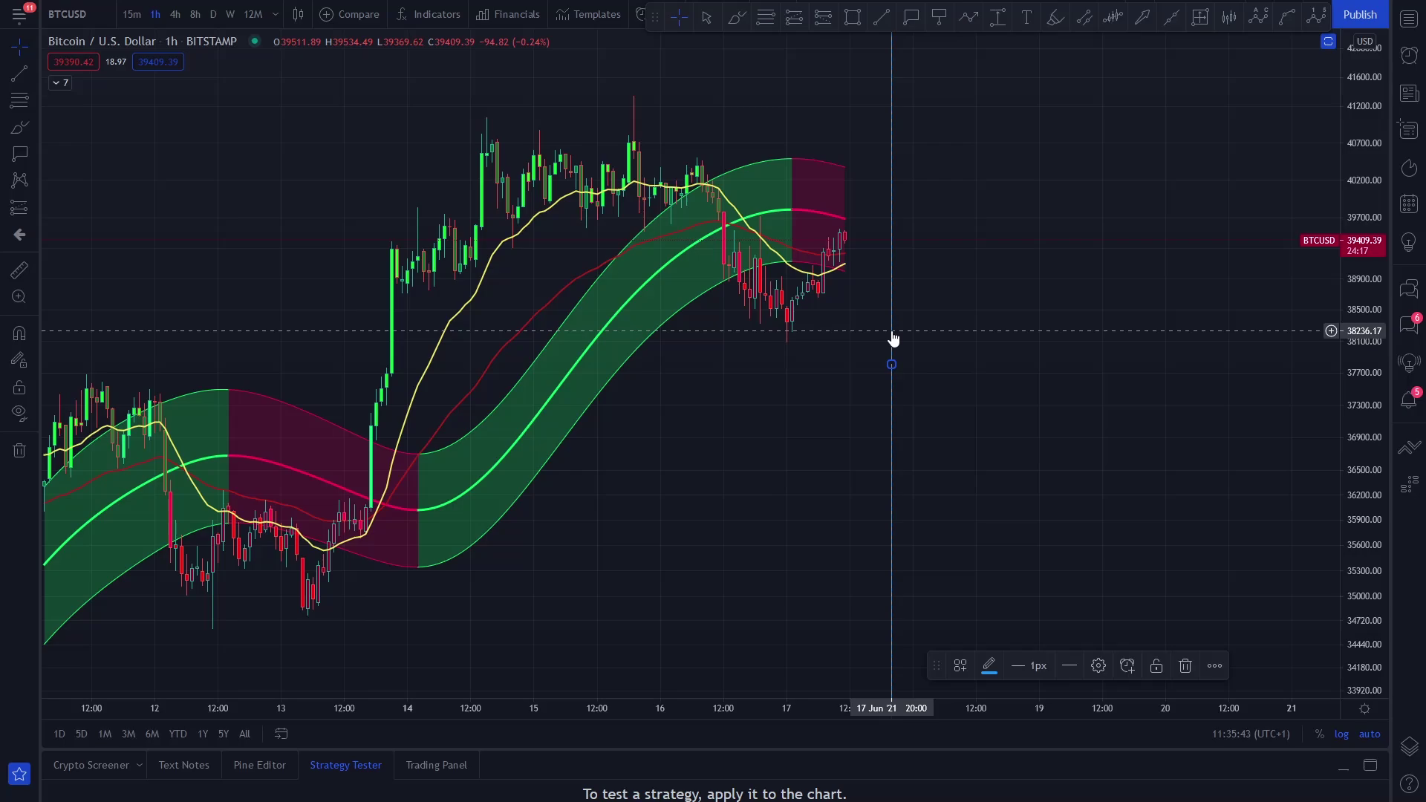
key(Delete)
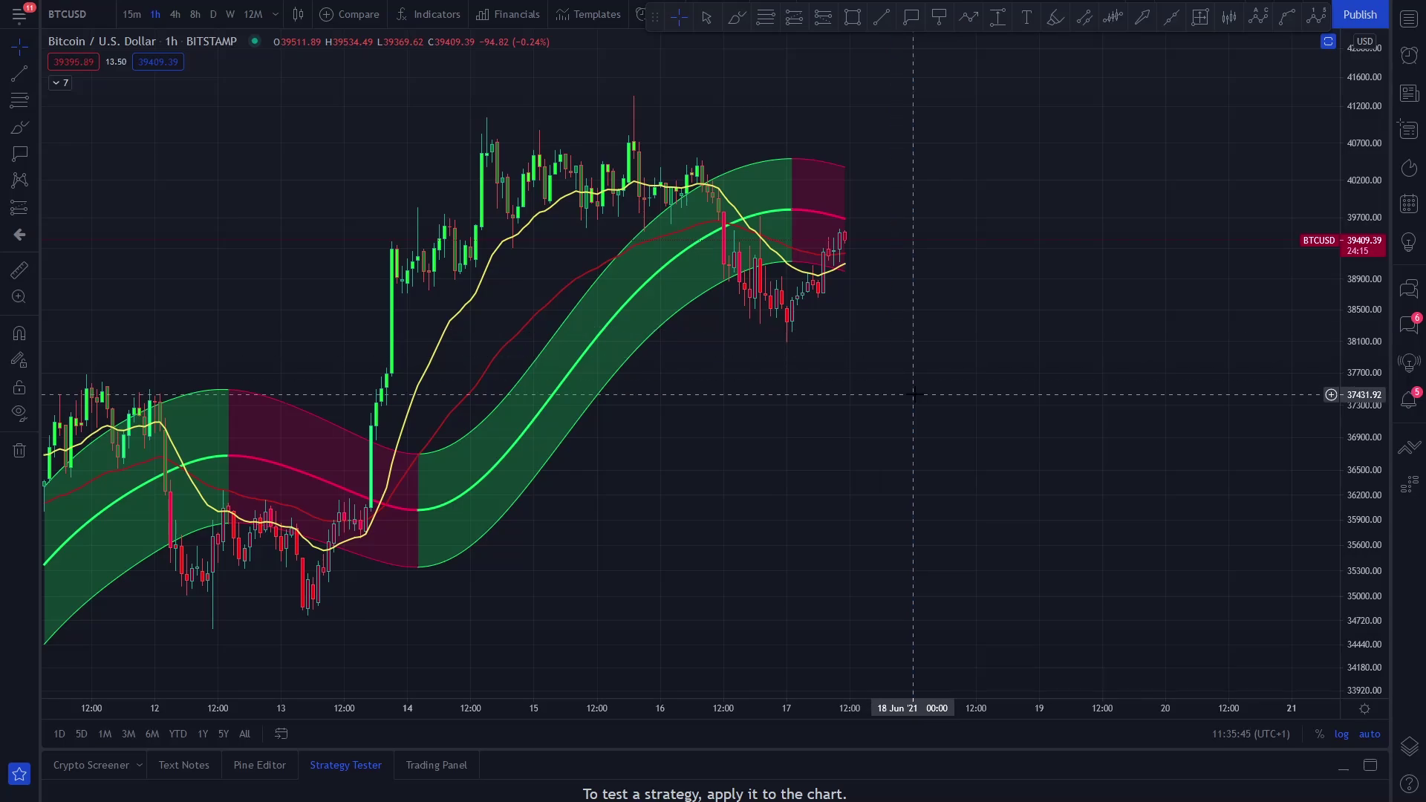
Invert the chart's price scale and restore its normal orientation.
drag(928, 394, 954, 389)
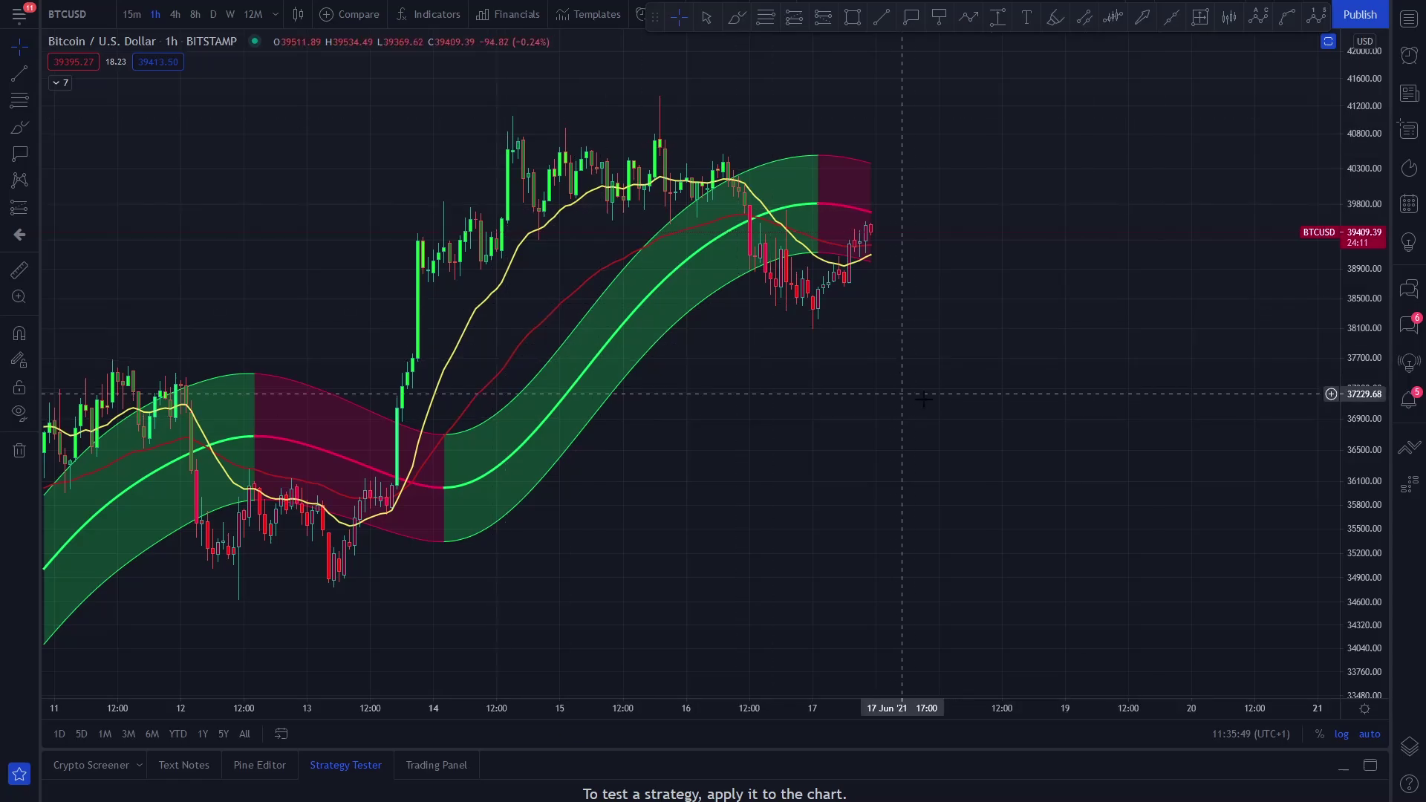
key(alt+i)
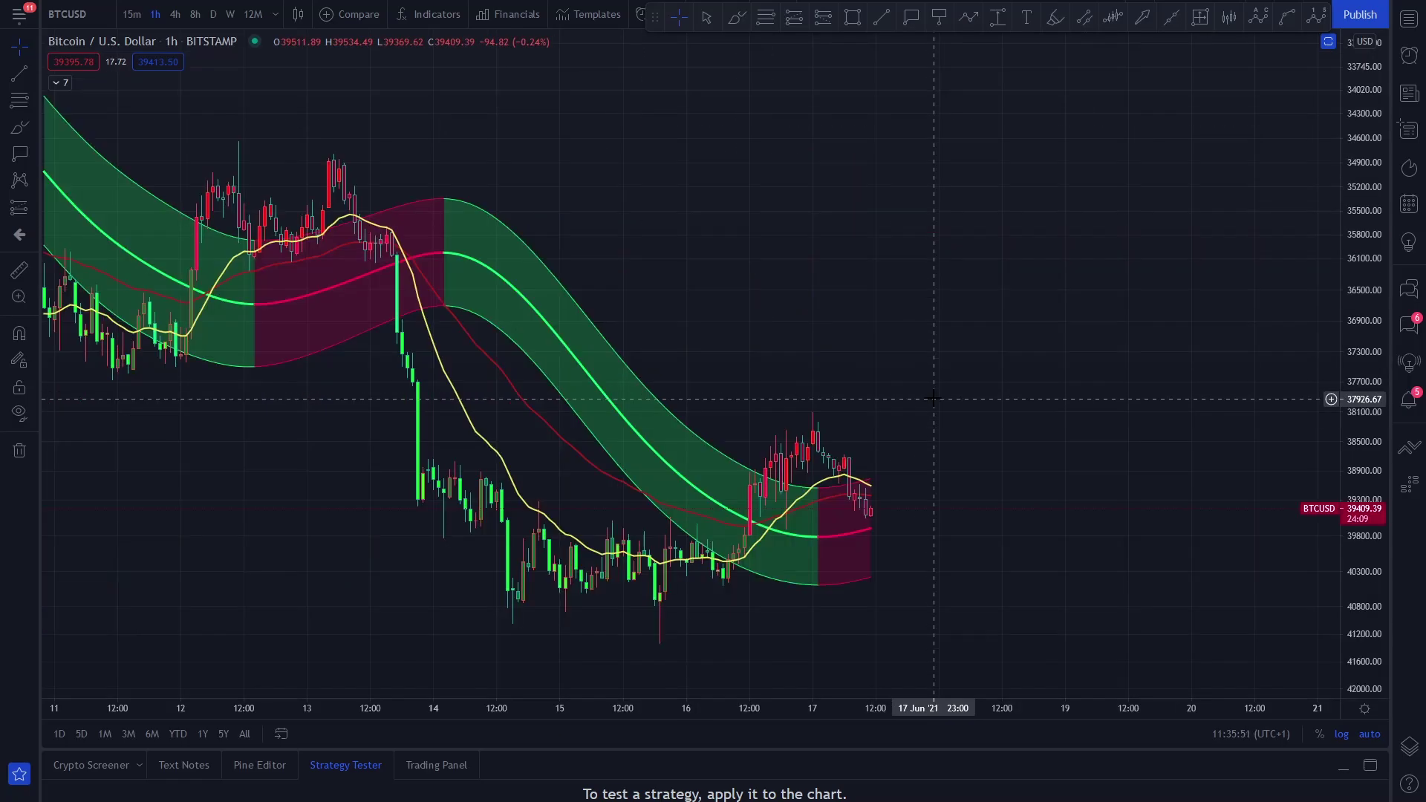
scroll(934, 312, up, 3)
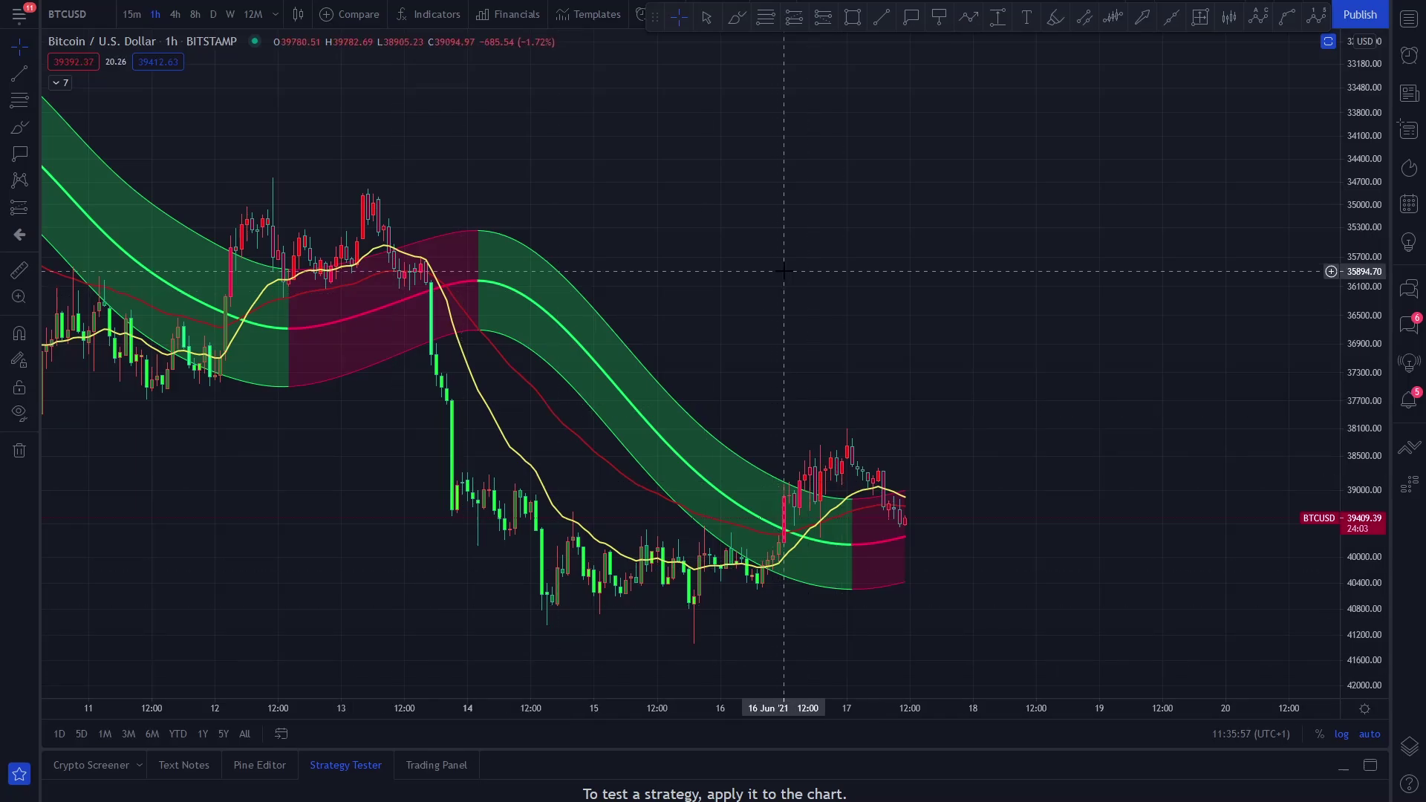
key(alt+i)
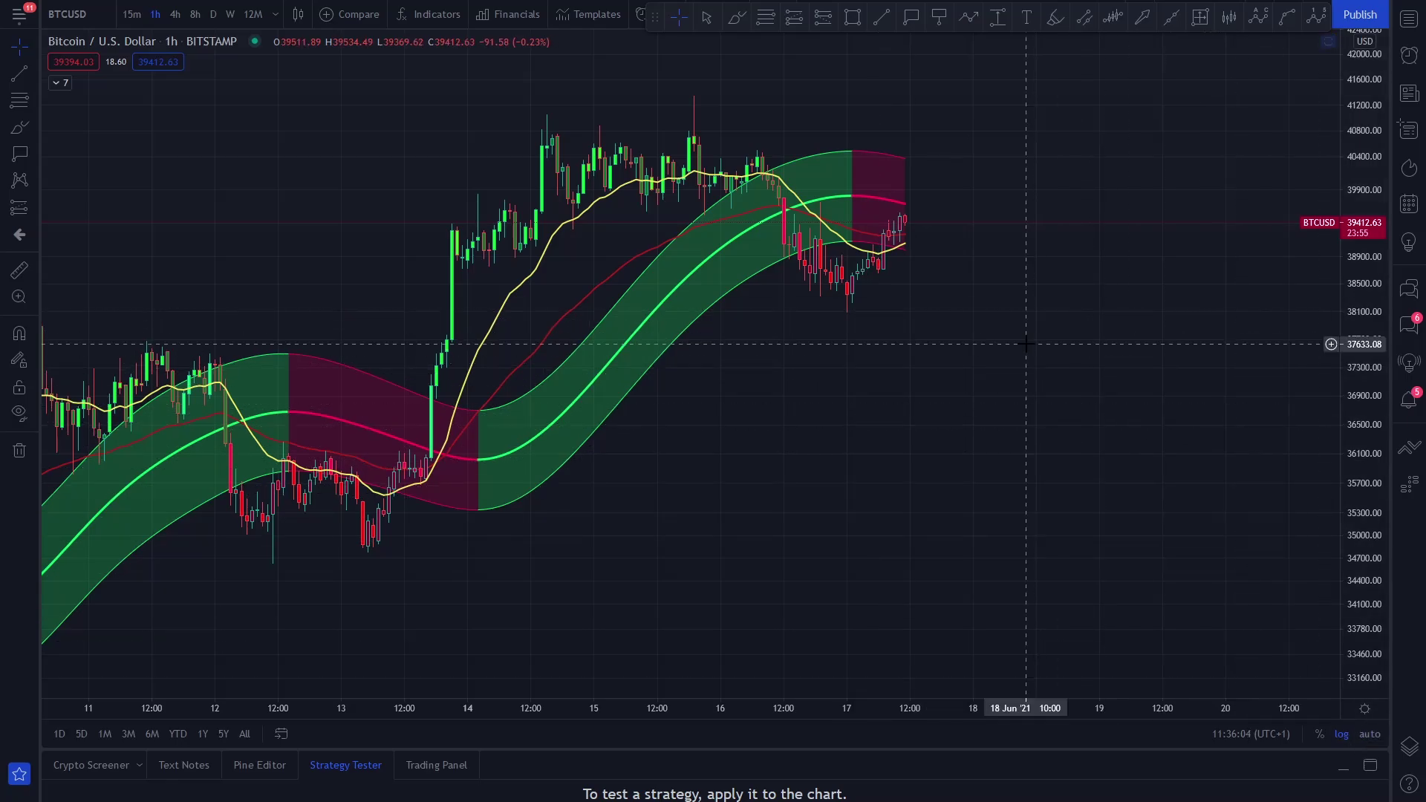
Bring the price action back to early June into view on the hourly chart and compress the price scale.
drag(1025, 341, 1060, 367)
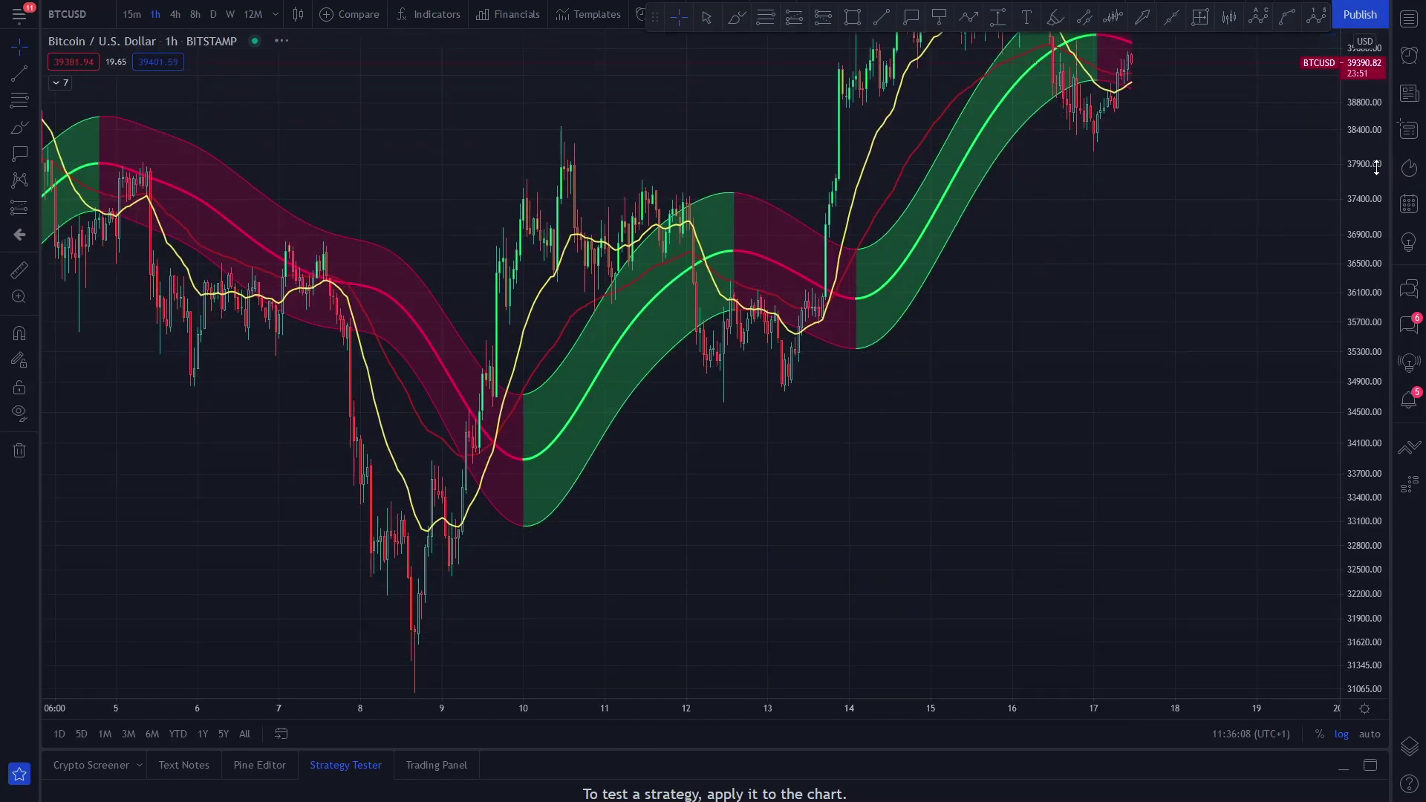
drag(1370, 145, 1371, 174)
drag(1114, 379, 1059, 421)
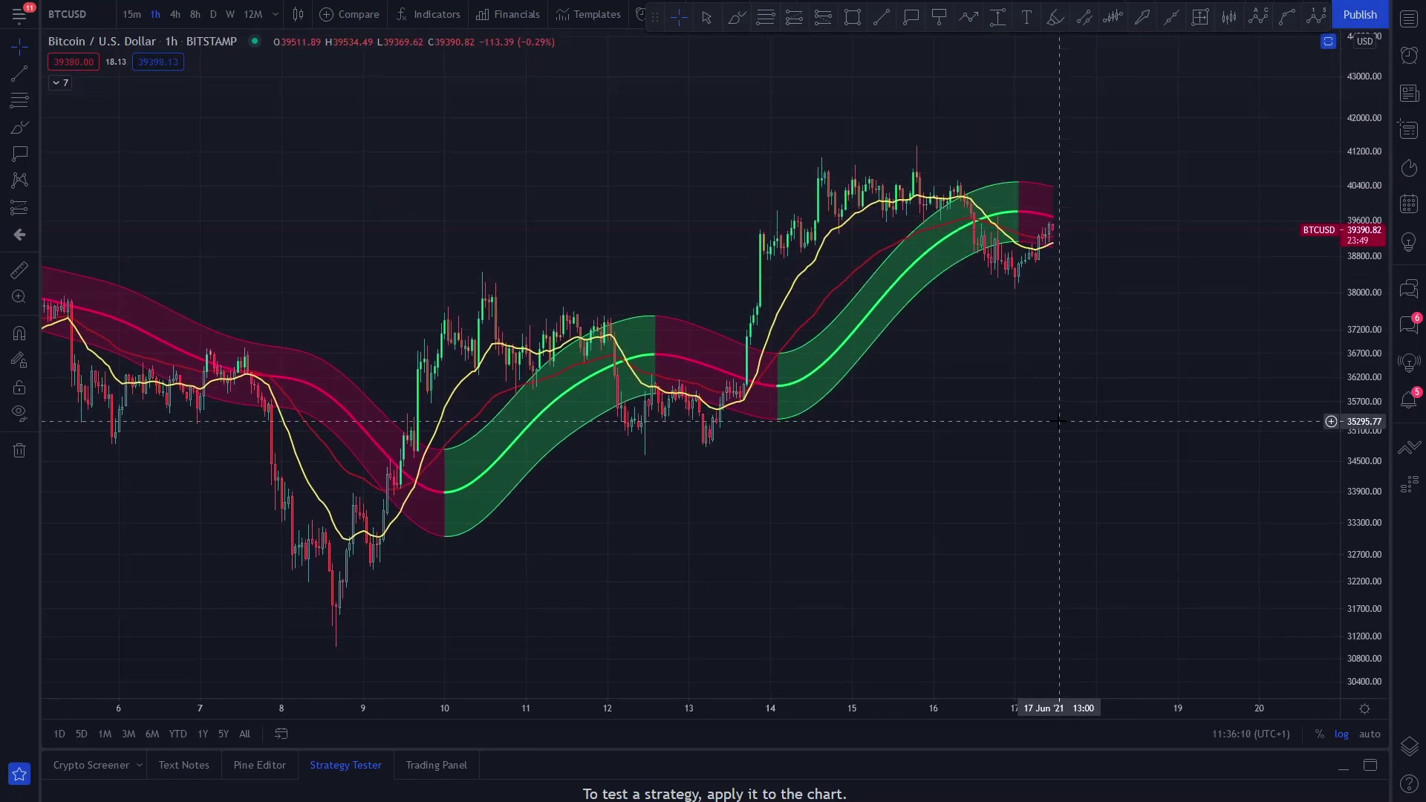